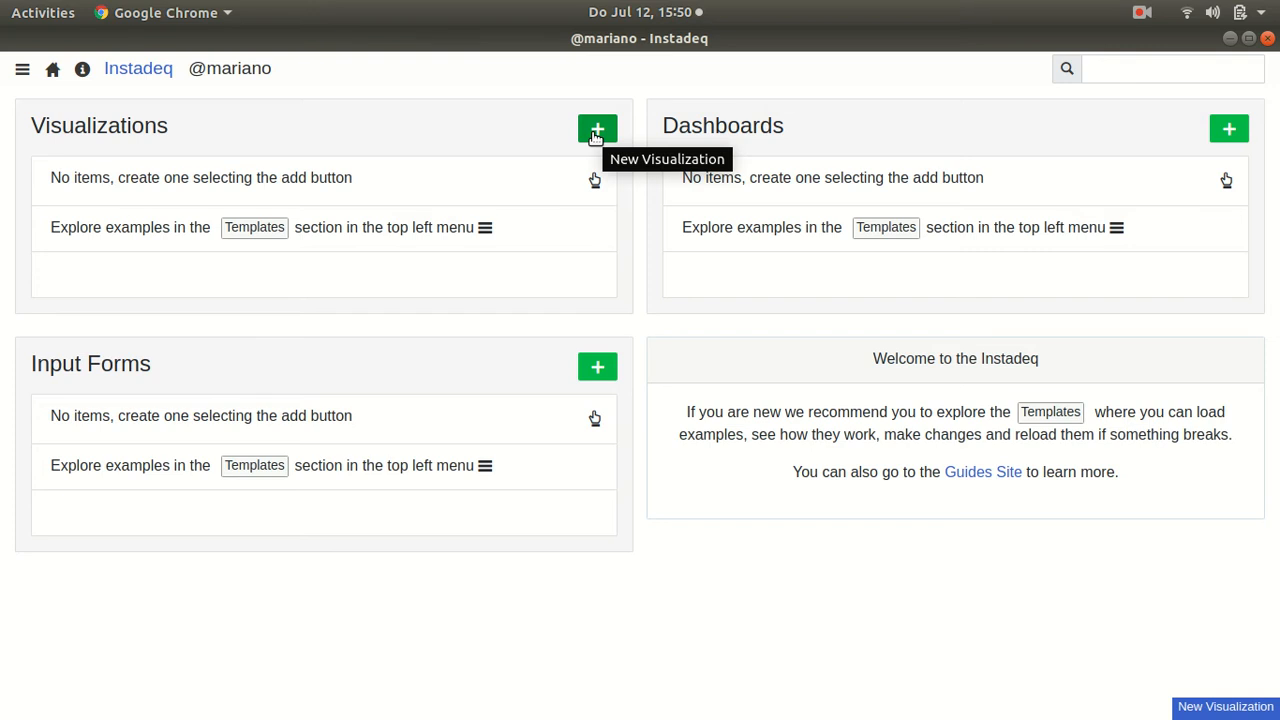
Create a new visualization that uses the Sample Source with an interval of 1 second.
{"action": "left_click", "coordinate": [597, 131]}
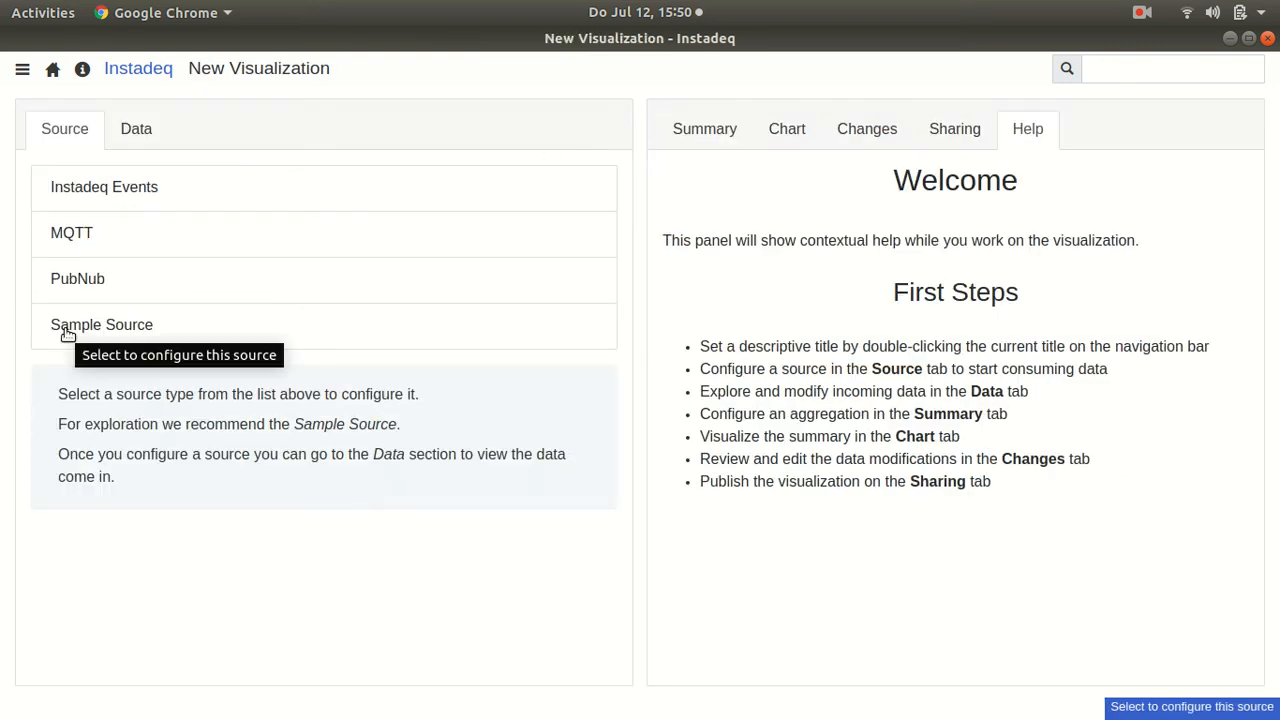
{"action": "left_click", "coordinate": [66, 330]}
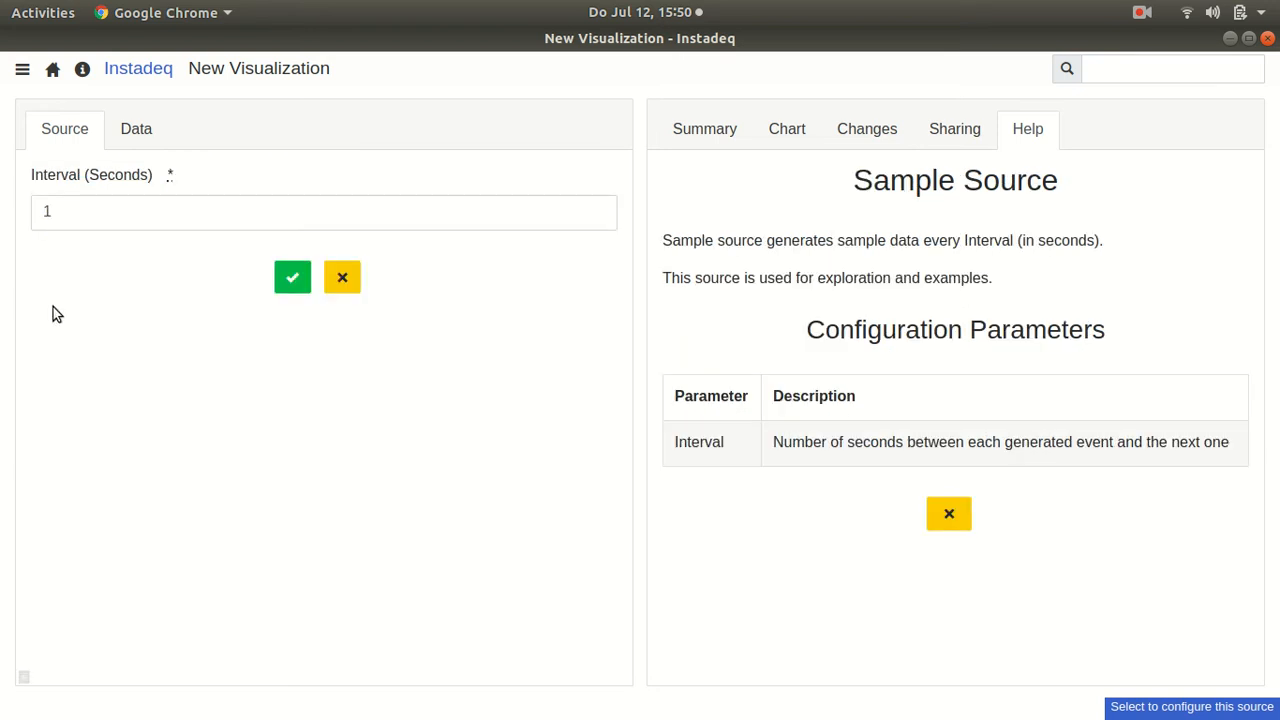
{"action": "left_click", "coordinate": [291, 278]}
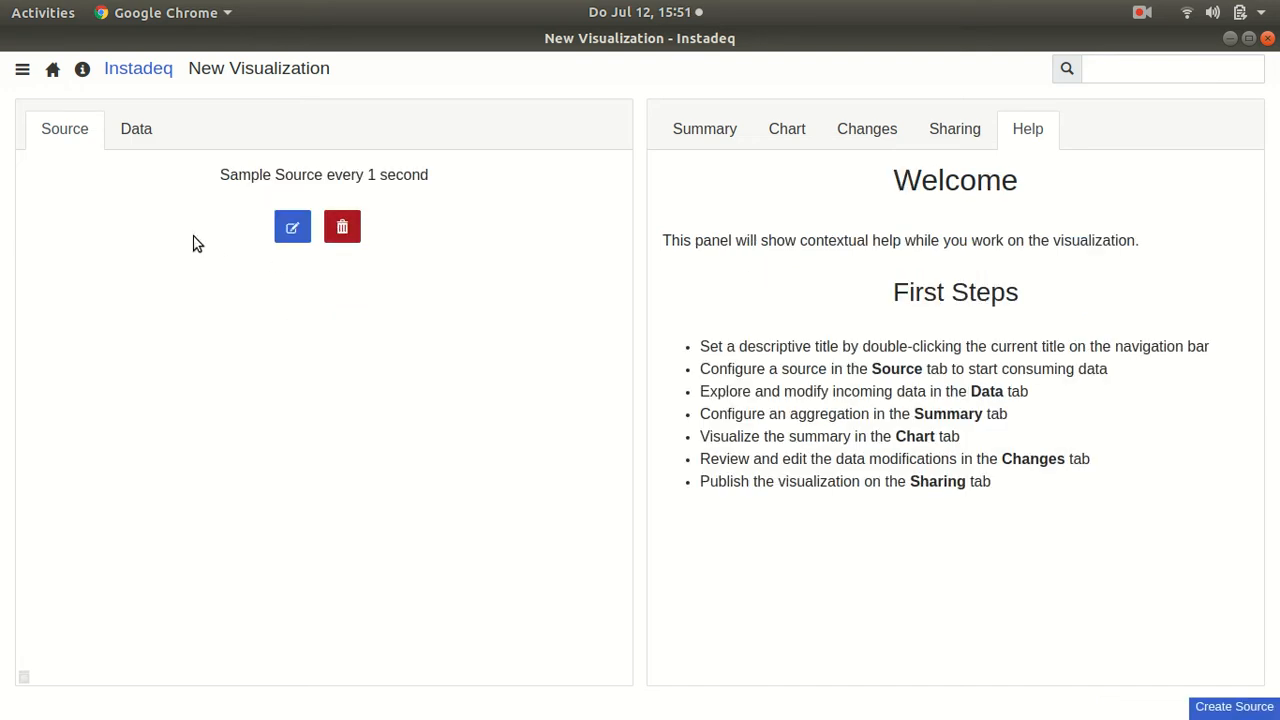
Configure the summary to calculate the total field from the incoming data, keyed by the location continent field.
{"action": "left_click", "coordinate": [132, 137]}
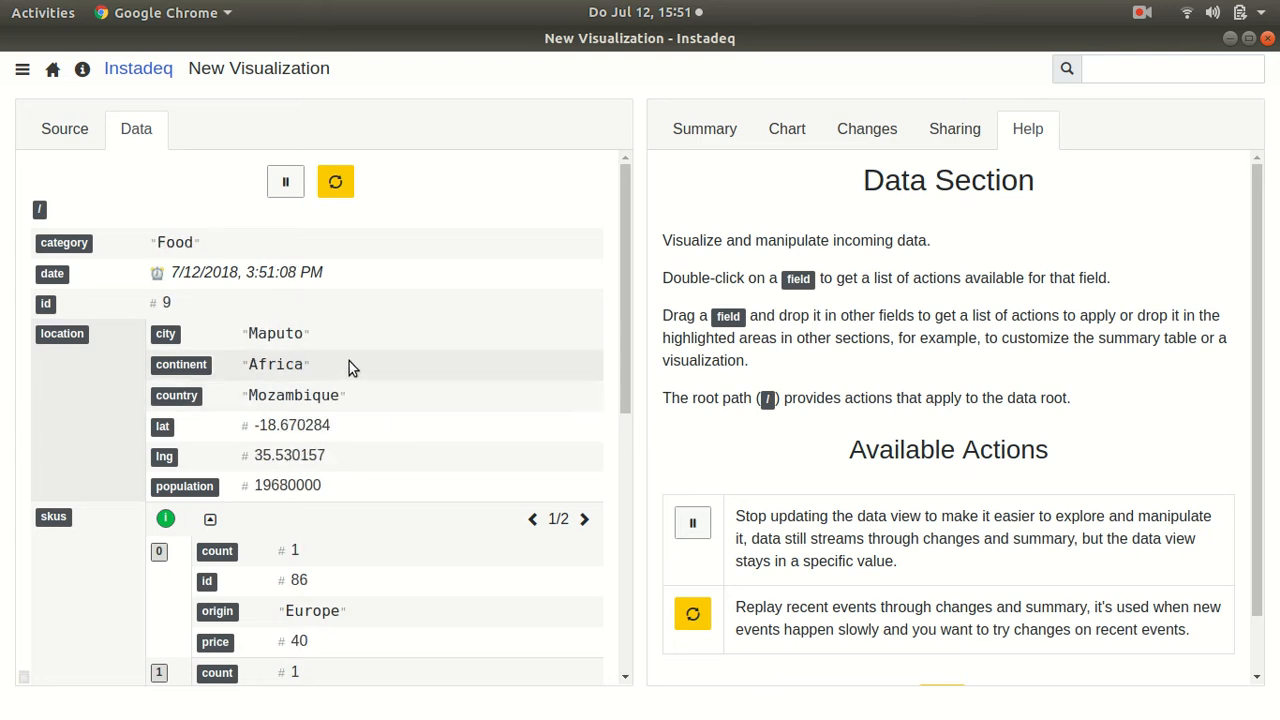
{"action": "scroll", "coordinate": [349, 368], "scroll_direction": "down", "scroll_amount": 10}
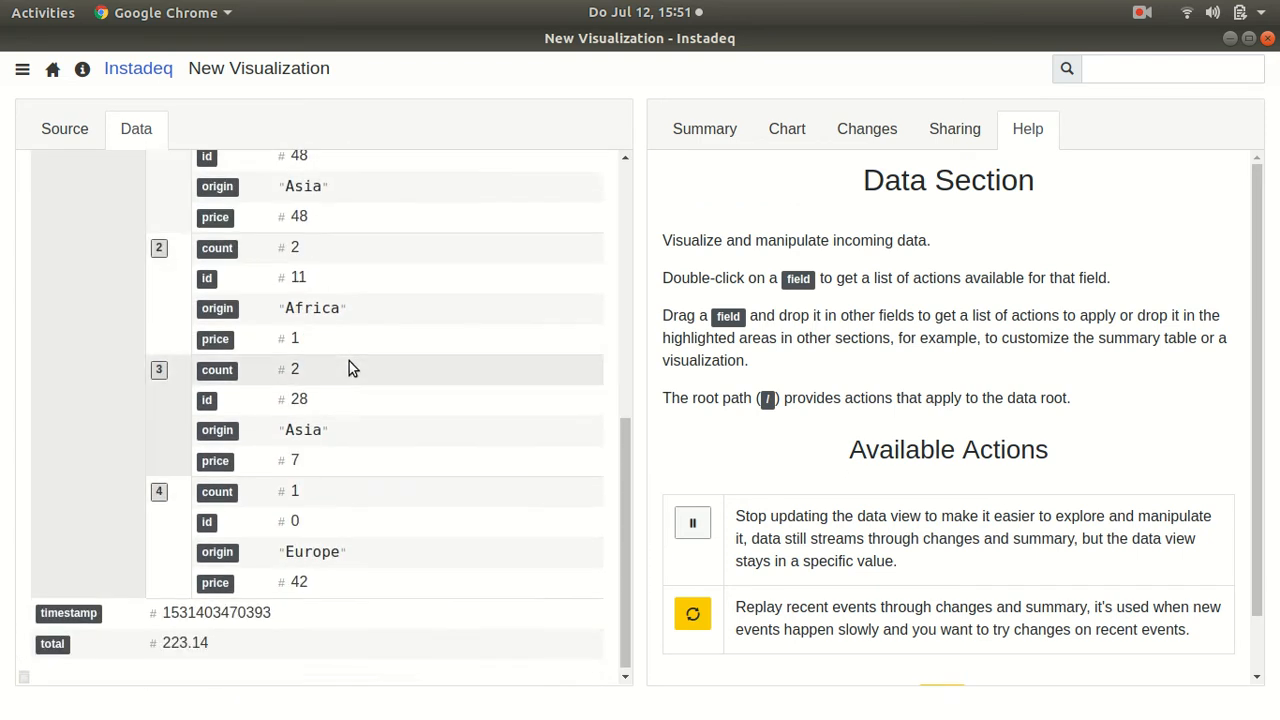
{"action": "scroll", "coordinate": [349, 361], "scroll_direction": "up", "scroll_amount": 10}
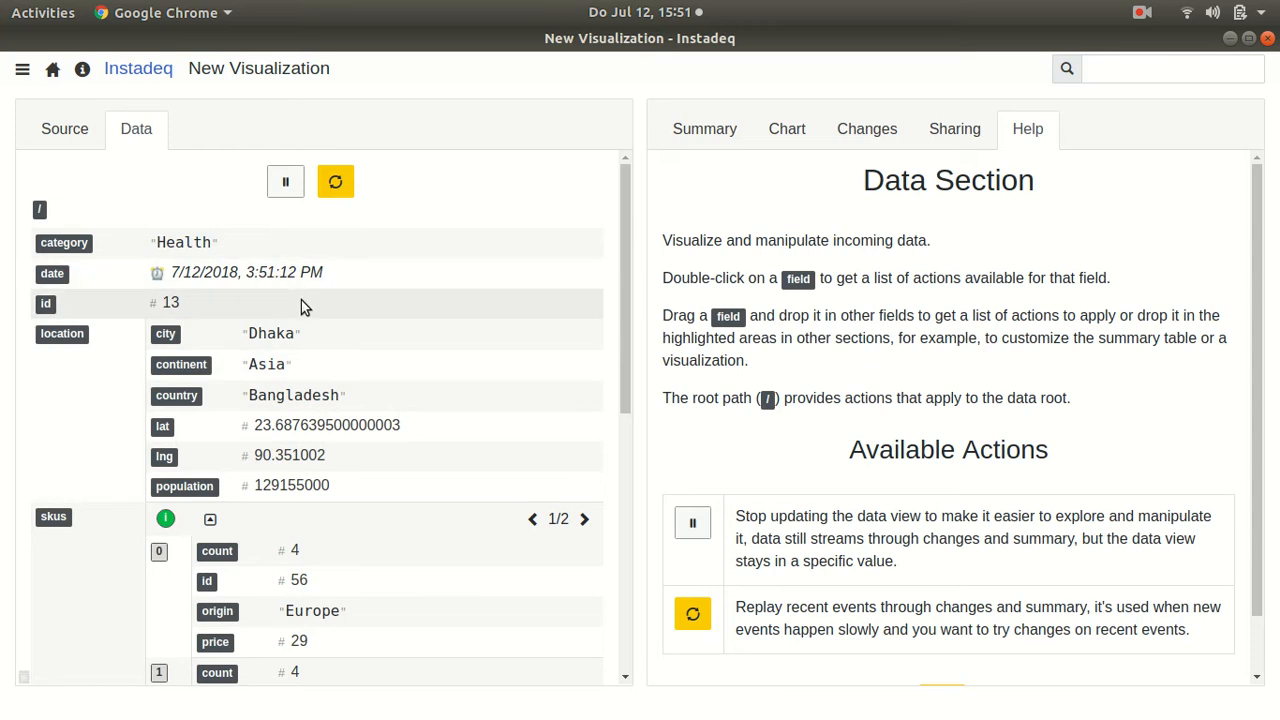
{"action": "left_click", "coordinate": [705, 130]}
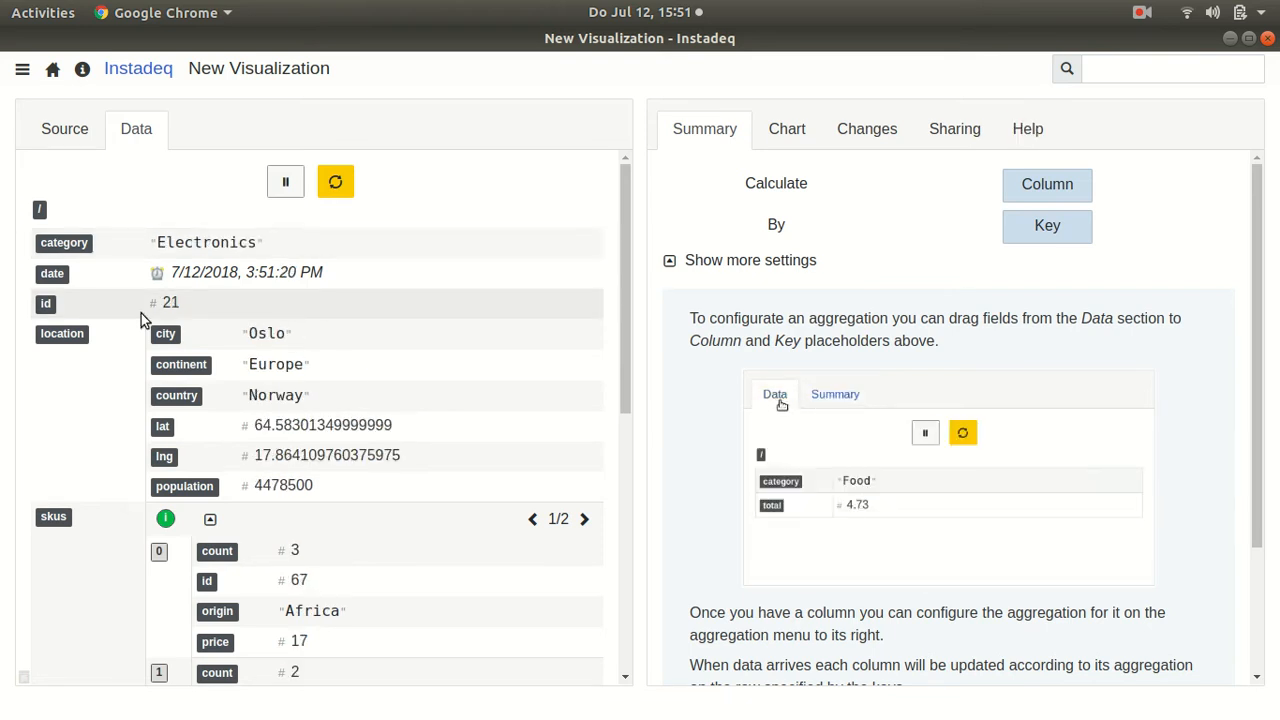
{"action": "scroll", "coordinate": [175, 338], "scroll_direction": "down", "scroll_amount": 4}
{"action": "scroll", "coordinate": [180, 257], "scroll_direction": "down", "scroll_amount": 5}
{"action": "scroll", "coordinate": [180, 257], "scroll_direction": "down", "scroll_amount": 1}
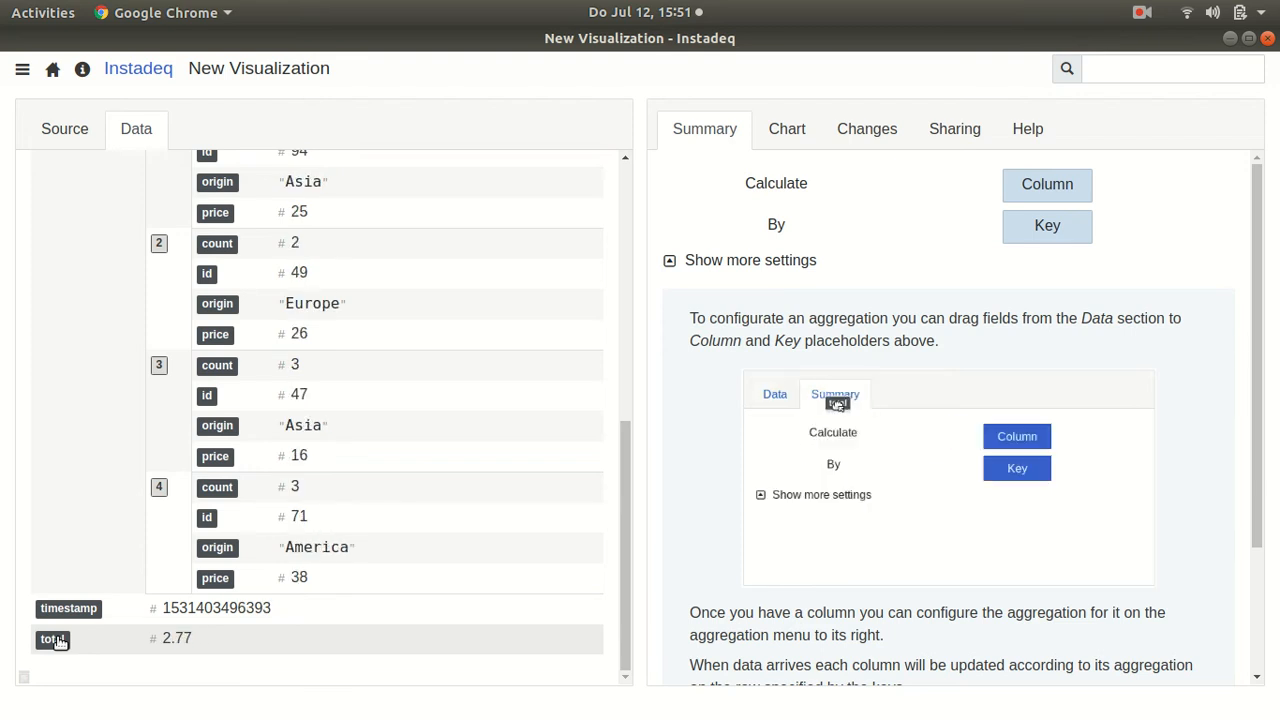
{"action": "left_click_drag", "start_coordinate": [55, 640], "coordinate": [1038, 190]}
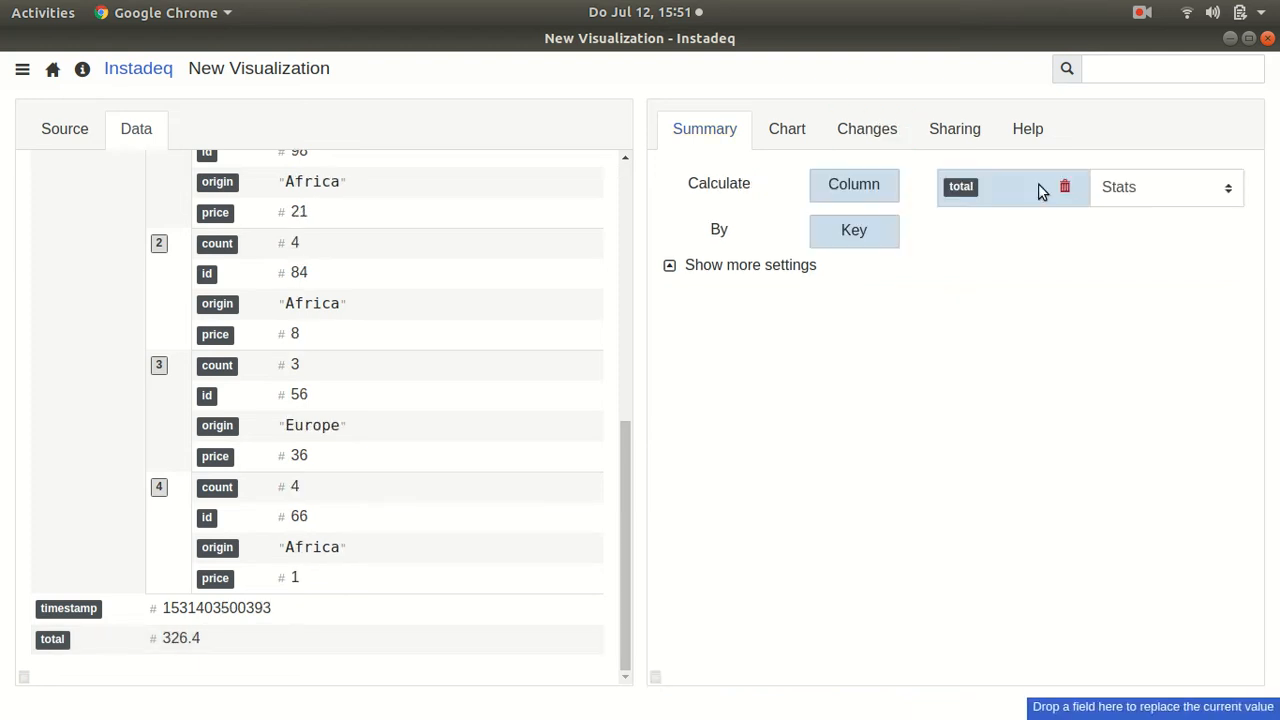
{"action": "scroll", "coordinate": [366, 388], "scroll_direction": "up", "scroll_amount": 9}
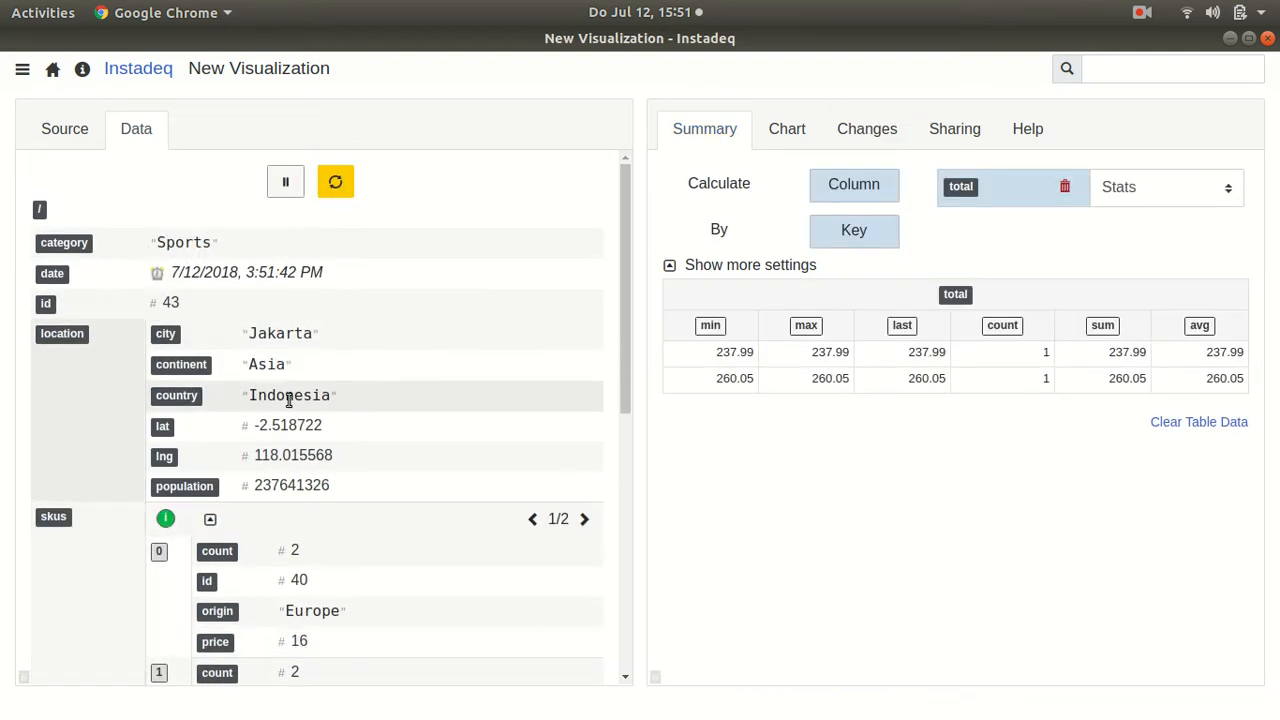
{"action": "left_click_drag", "start_coordinate": [168, 366], "coordinate": [846, 238]}
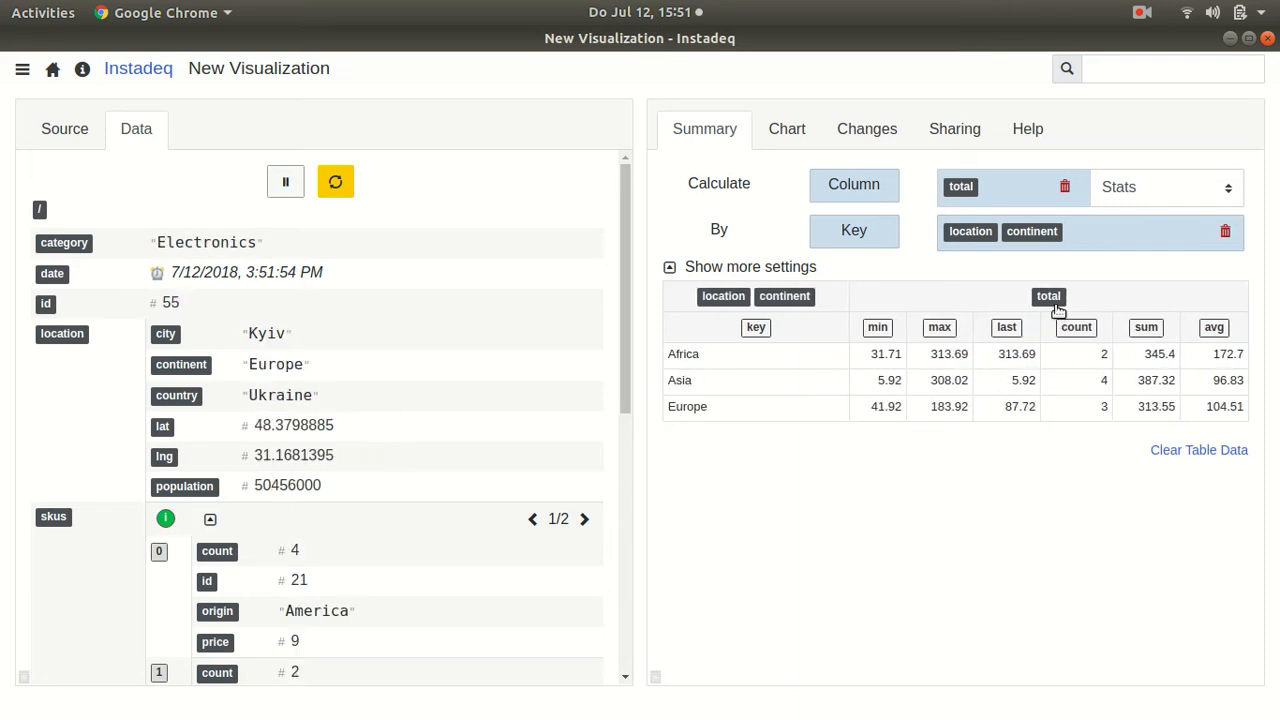
Try the Count and Average aggregations on the summary's total column and set it back to Stats.
{"action": "left_click", "coordinate": [1145, 190]}
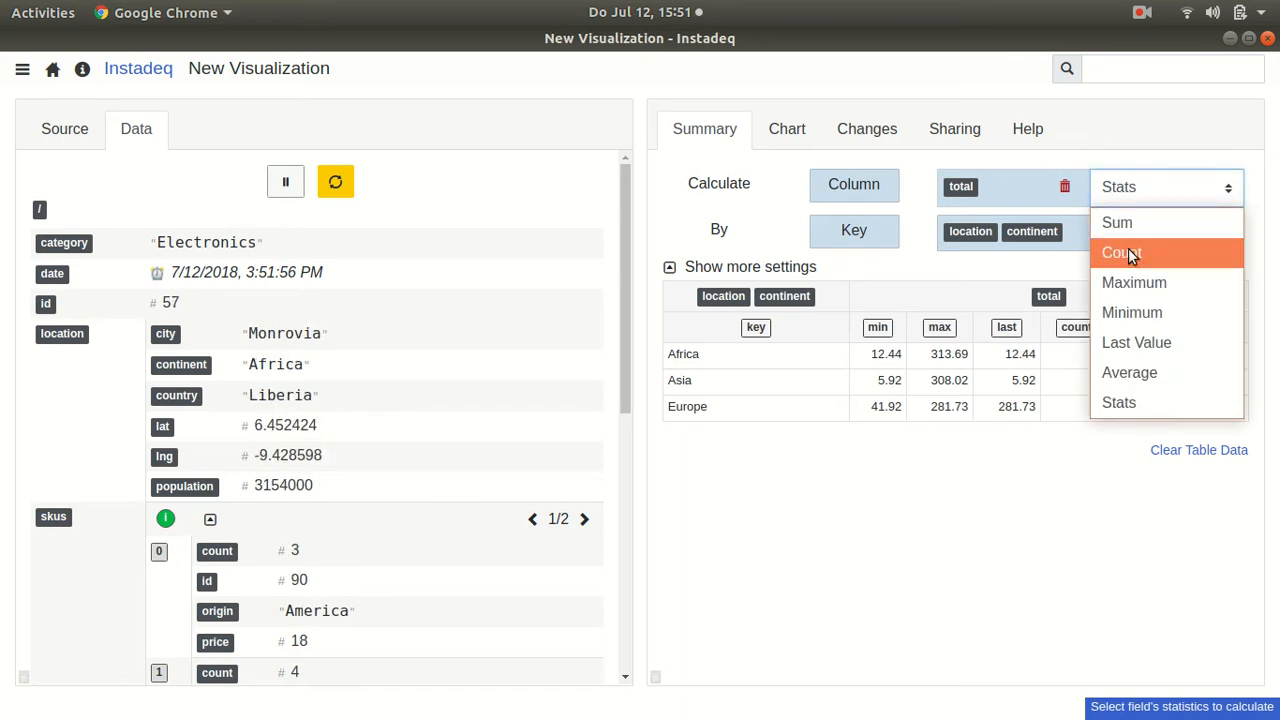
{"action": "left_click", "coordinate": [1128, 248]}
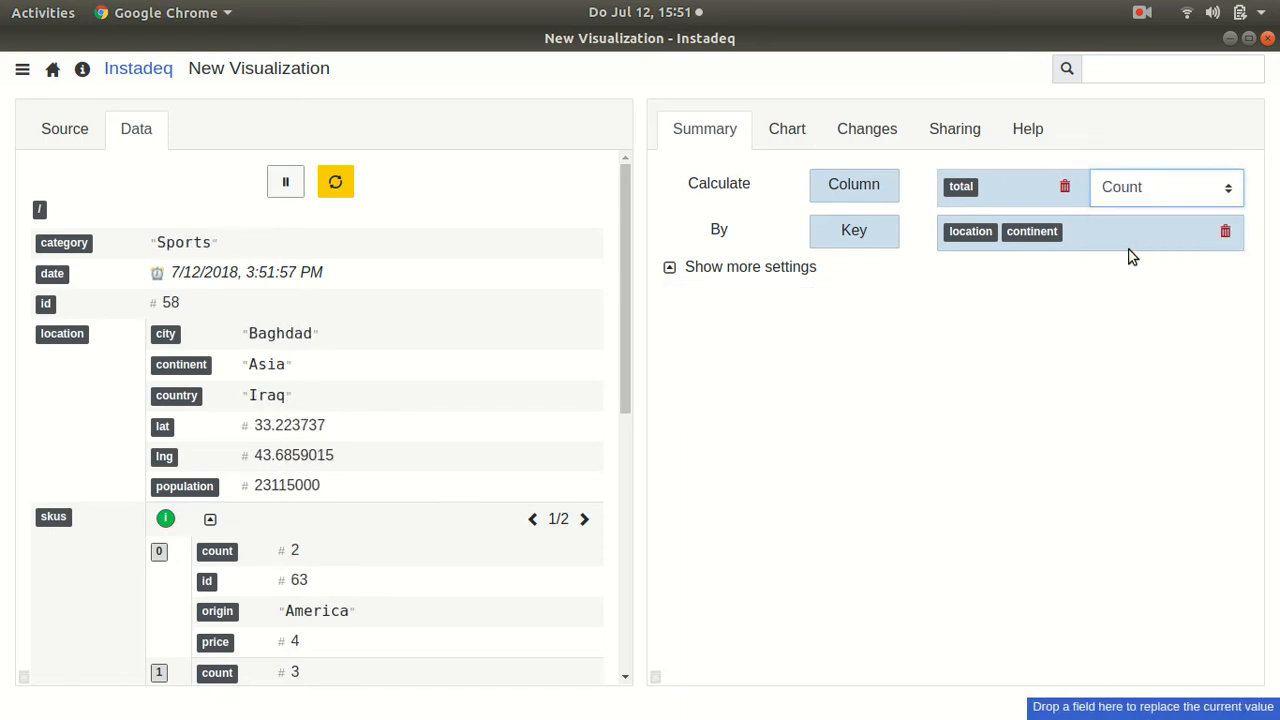
{"action": "left_click", "coordinate": [1148, 195]}
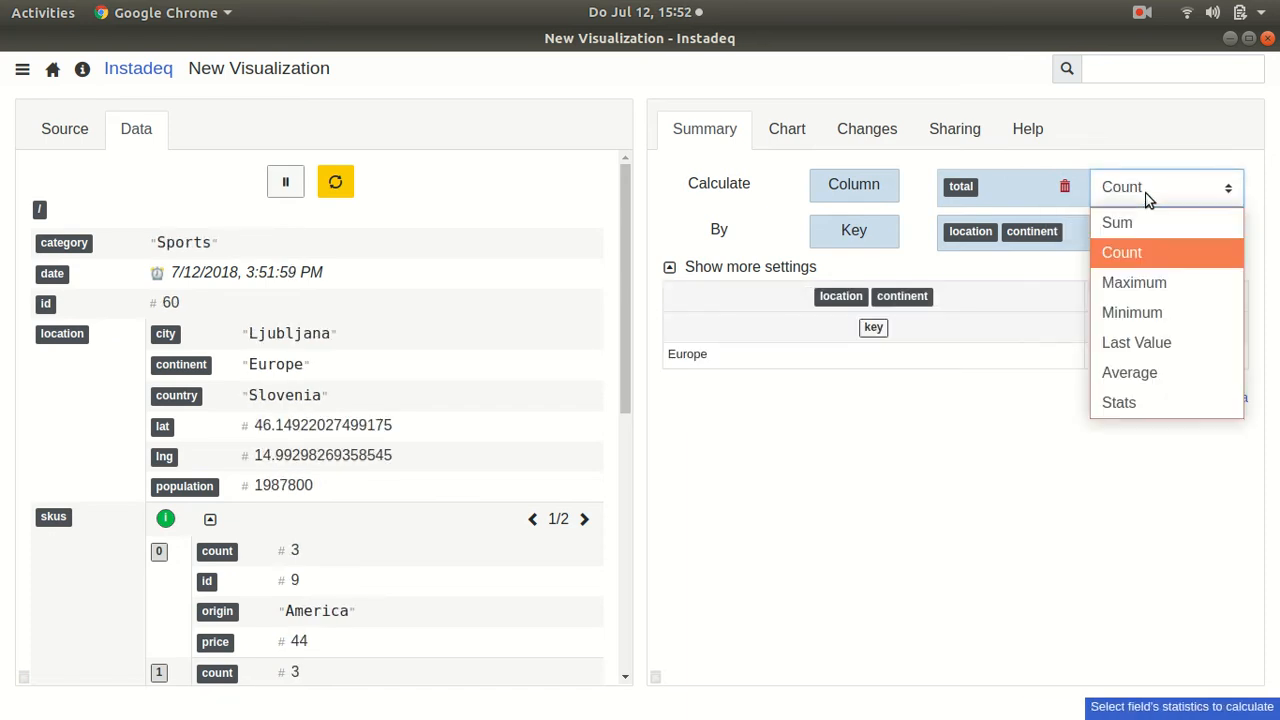
{"action": "left_click", "coordinate": [1150, 372]}
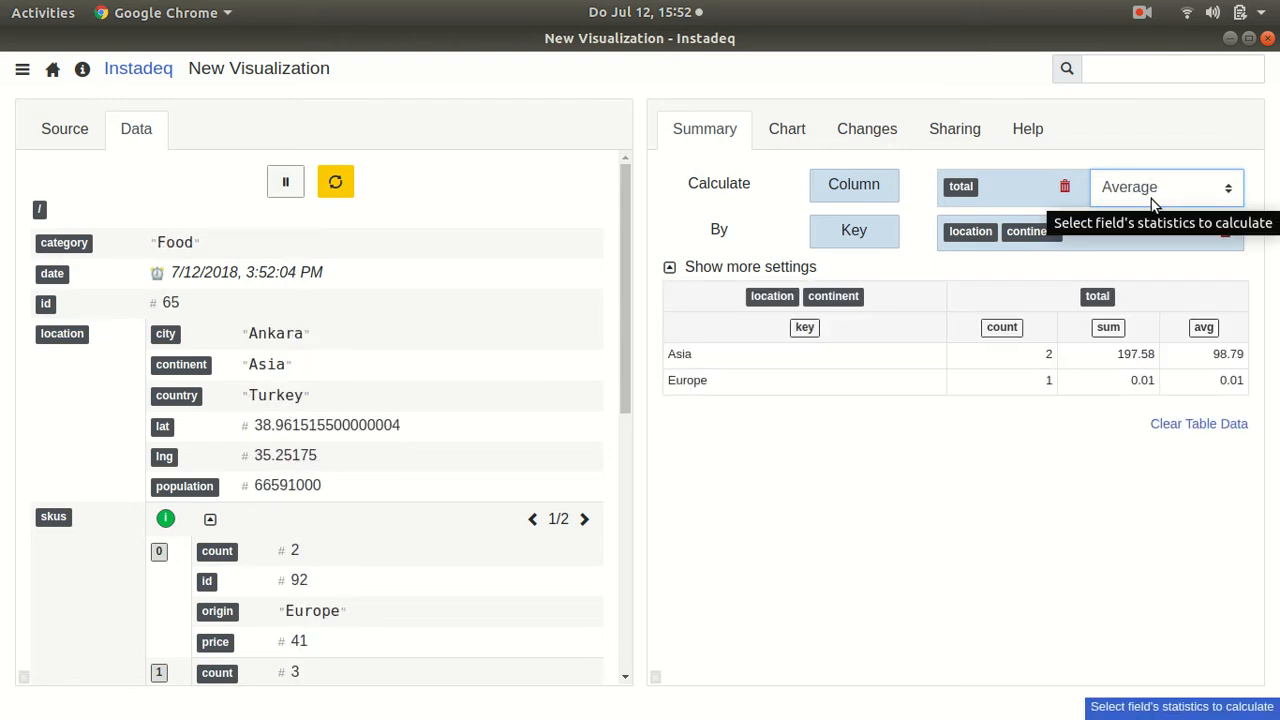
{"action": "left_click", "coordinate": [1176, 200]}
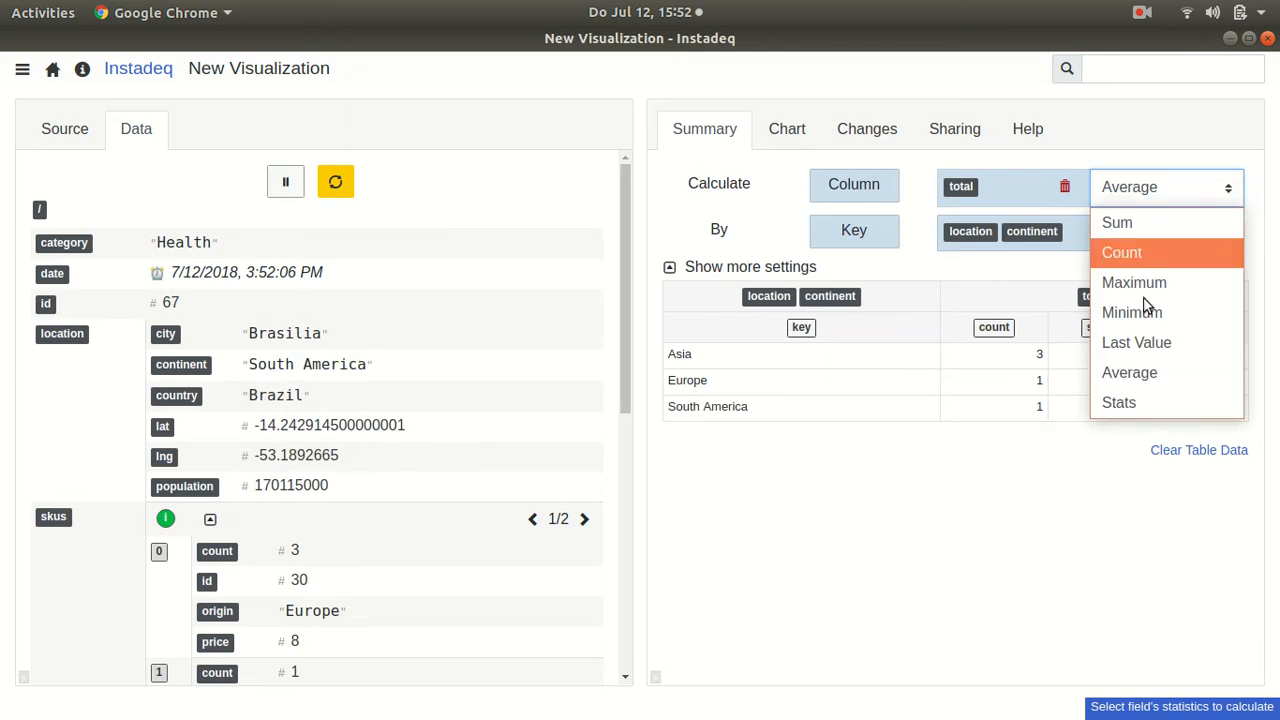
{"action": "left_click", "coordinate": [1124, 403]}
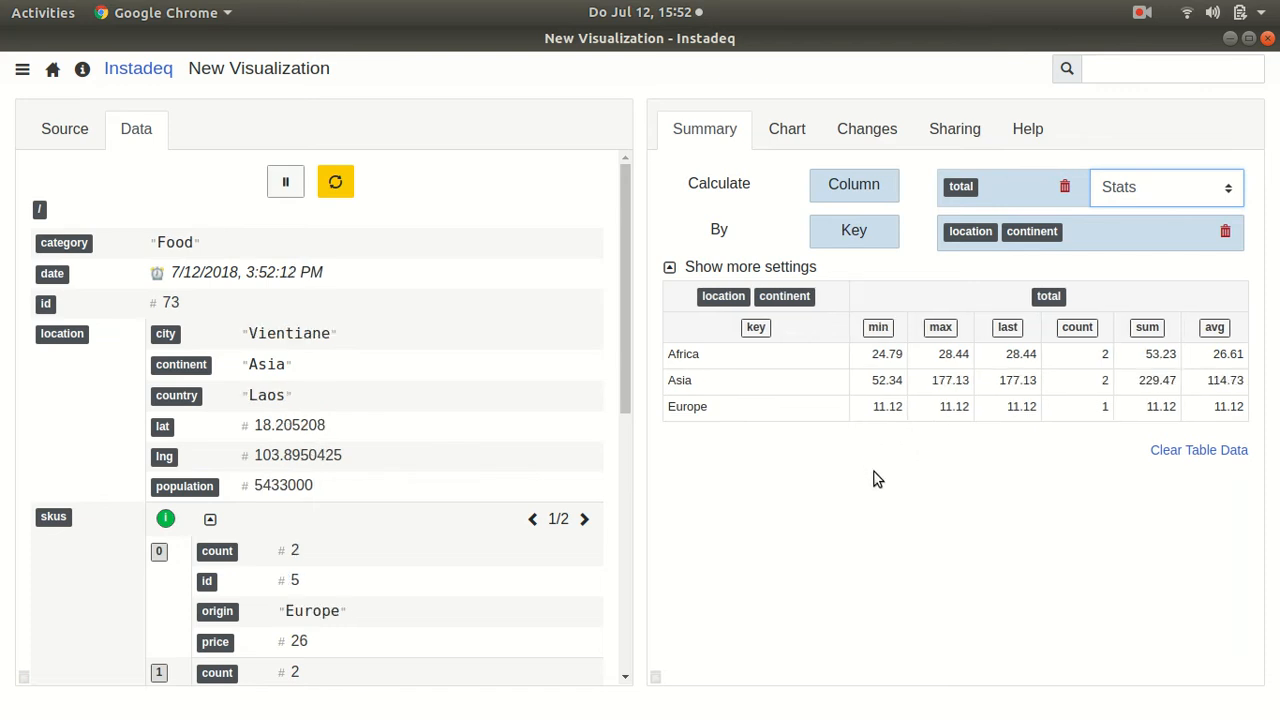
Visualize the summary by continent as a Bar Chart.
{"action": "left_click", "coordinate": [778, 134]}
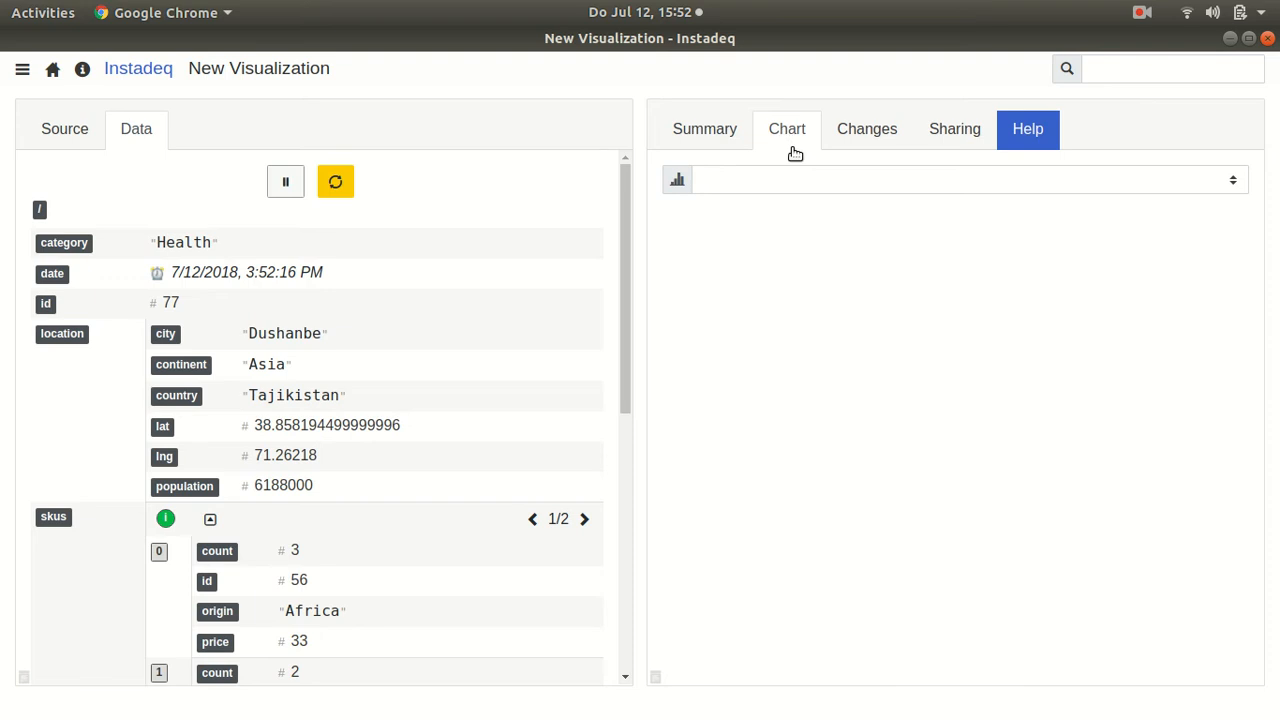
{"action": "left_click", "coordinate": [781, 177]}
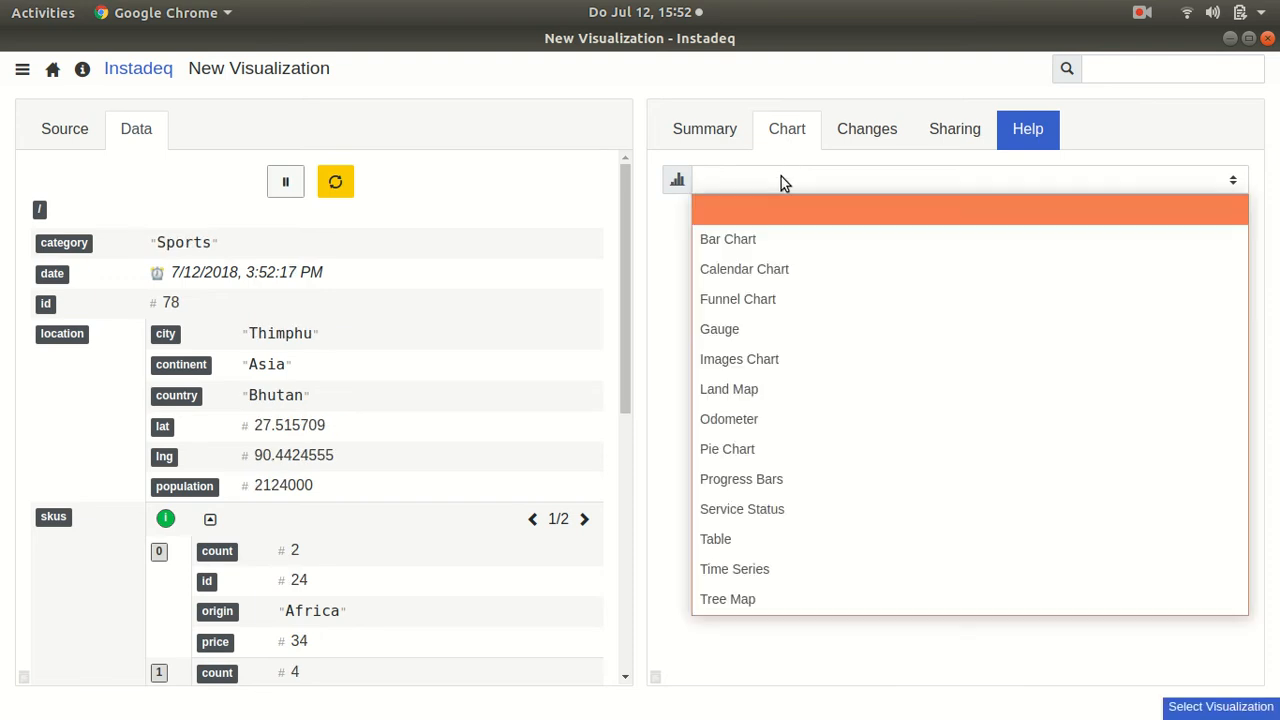
{"action": "left_click", "coordinate": [751, 238]}
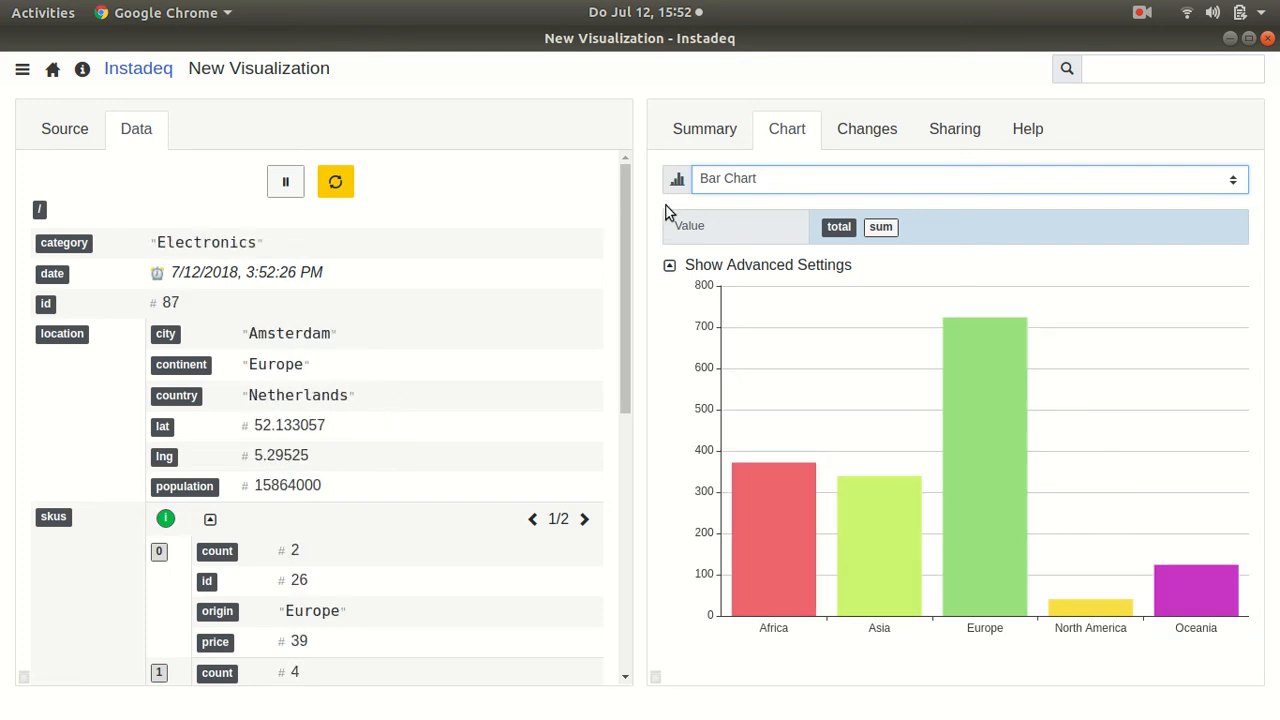
Preview the summary in the other chart types, going one by one from Calendar Chart through to Tree Map.
{"action": "key", "text": "Down"}
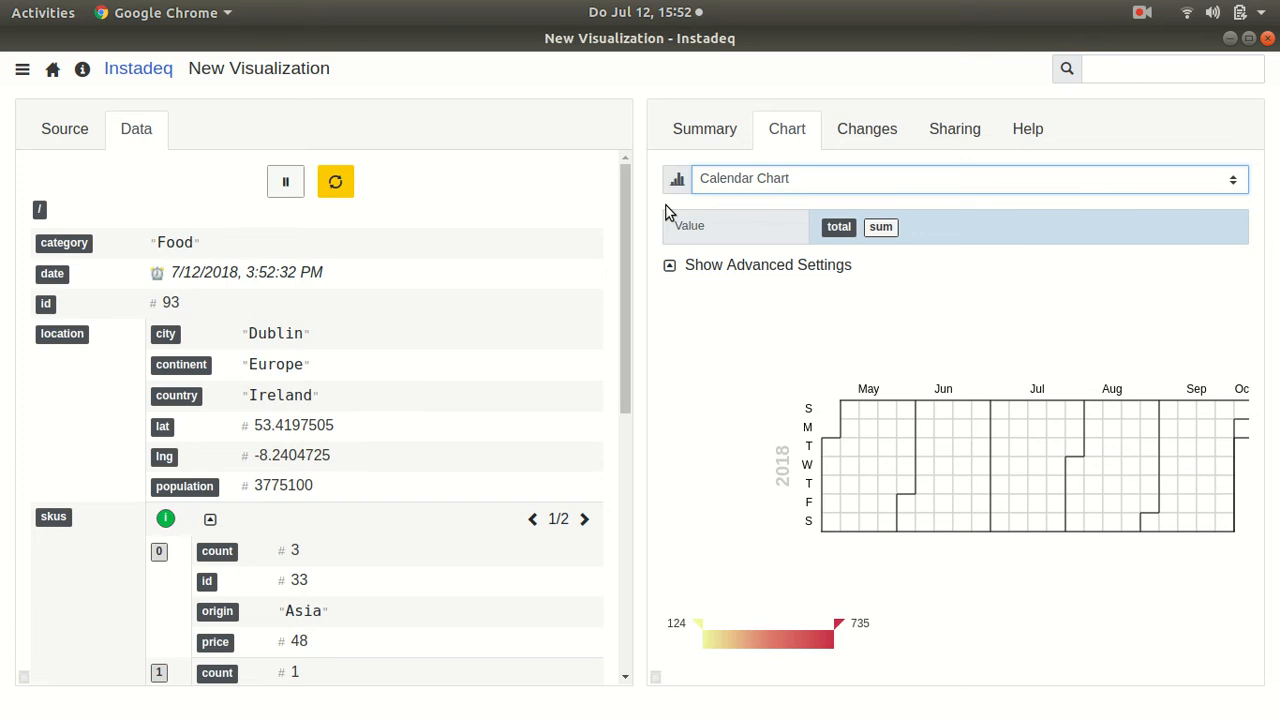
{"action": "key", "text": "Down"}
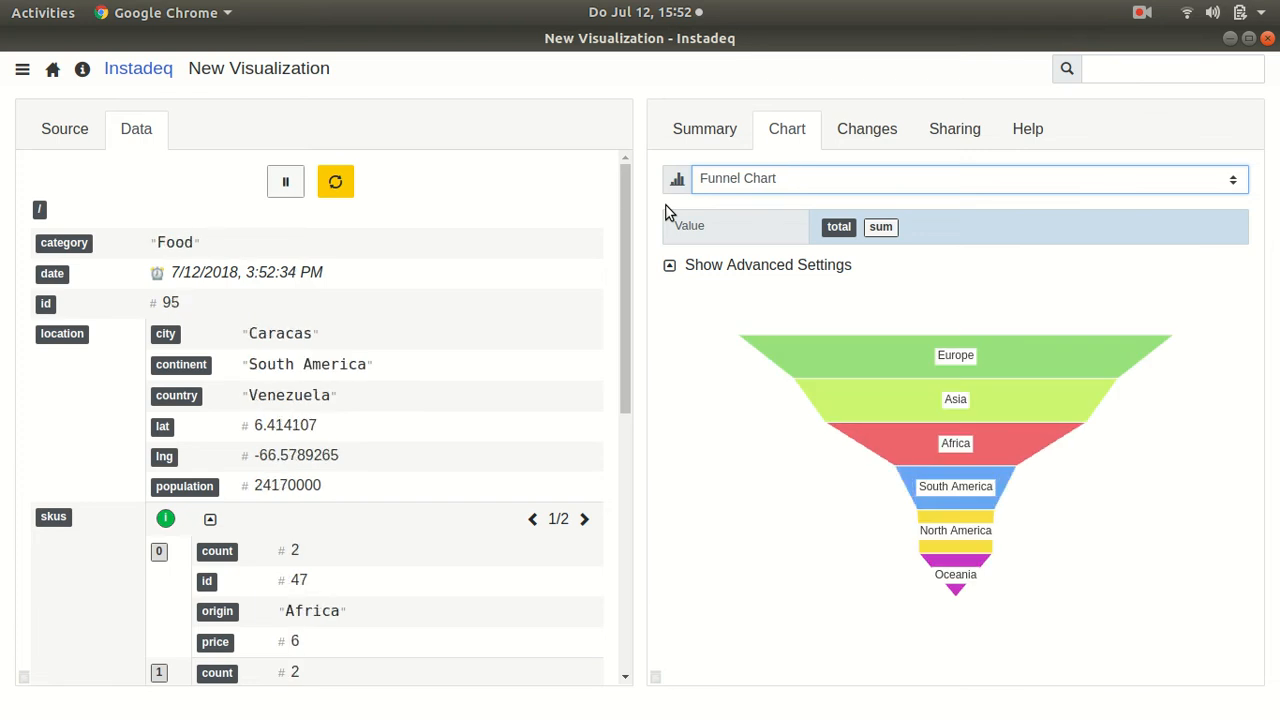
{"action": "key", "text": "Down"}
{"action": "key", "text": "Down"}
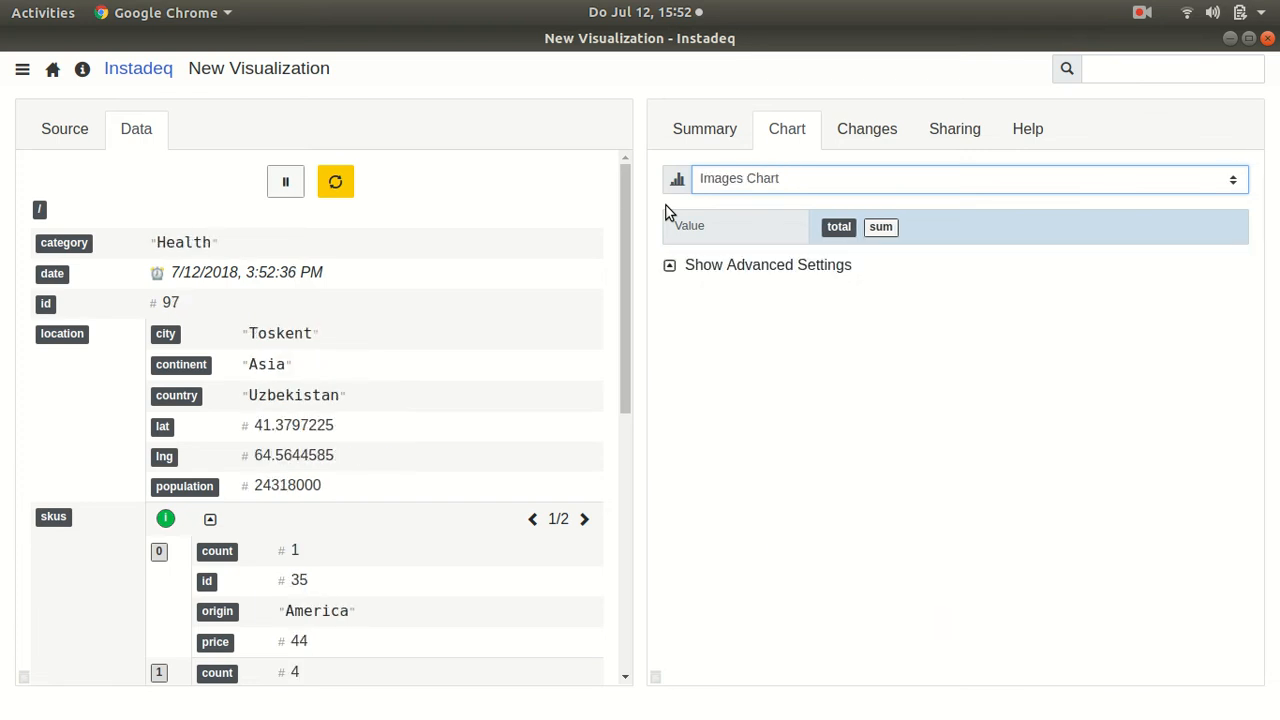
{"action": "key", "text": "Down"}
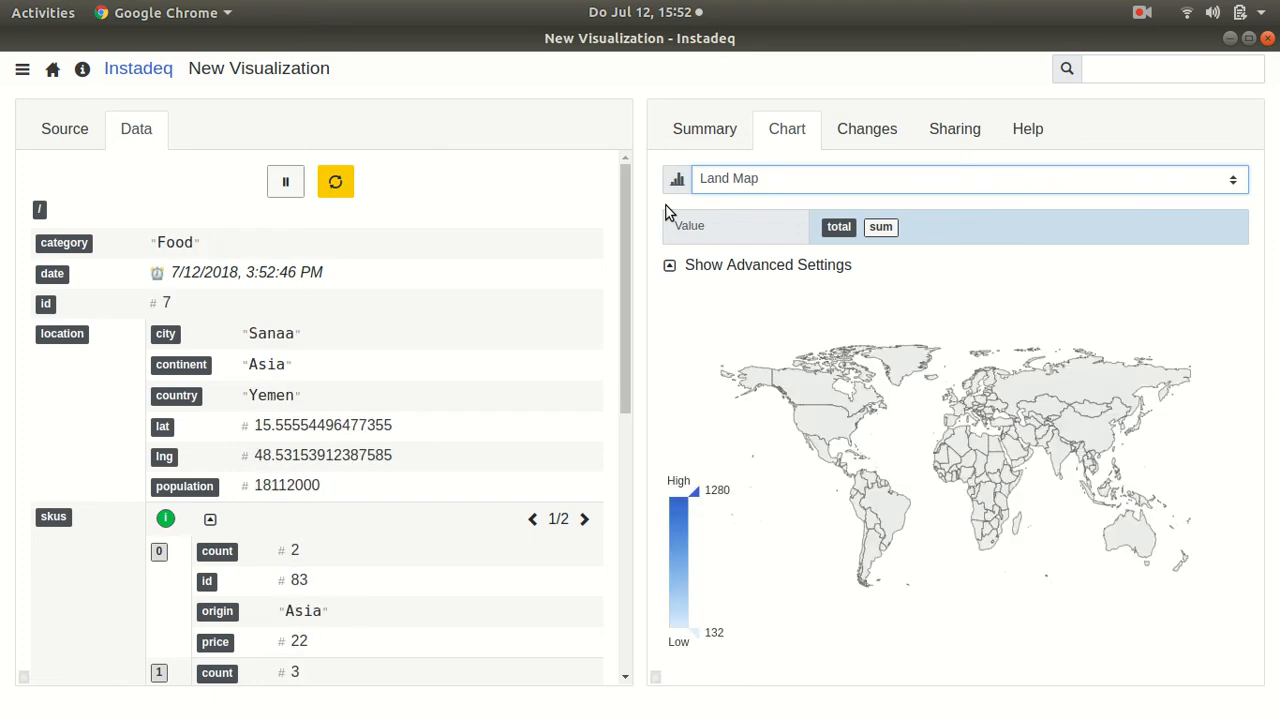
{"action": "key", "text": "Down"}
{"action": "key", "text": "Down"}
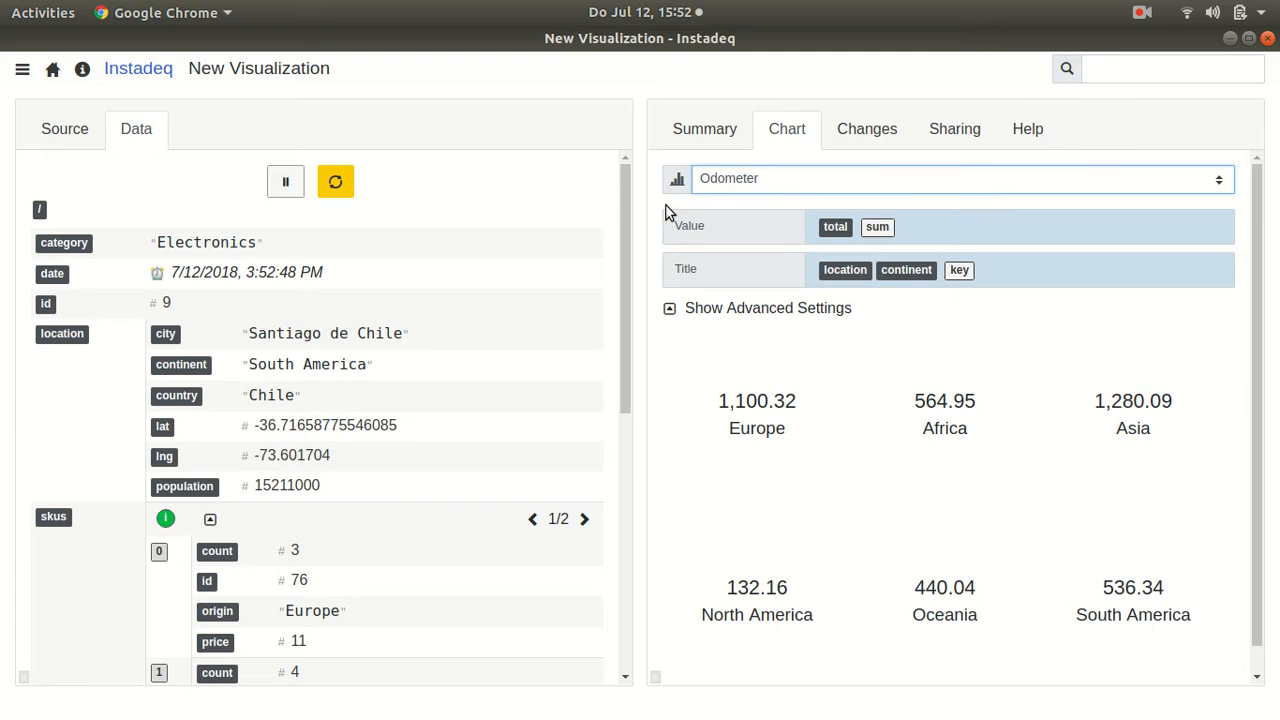
{"action": "key", "text": "Down"}
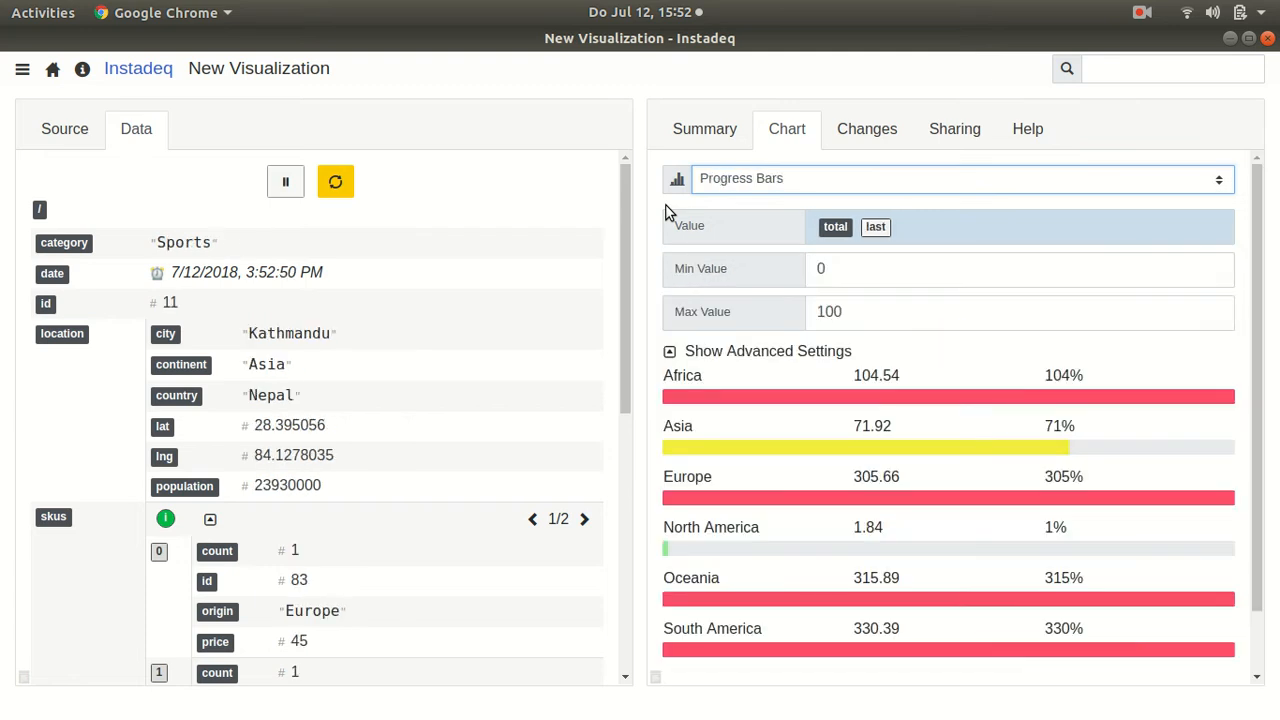
{"action": "key", "text": "Down"}
{"action": "key", "text": "Down"}
{"action": "key", "text": "Down"}
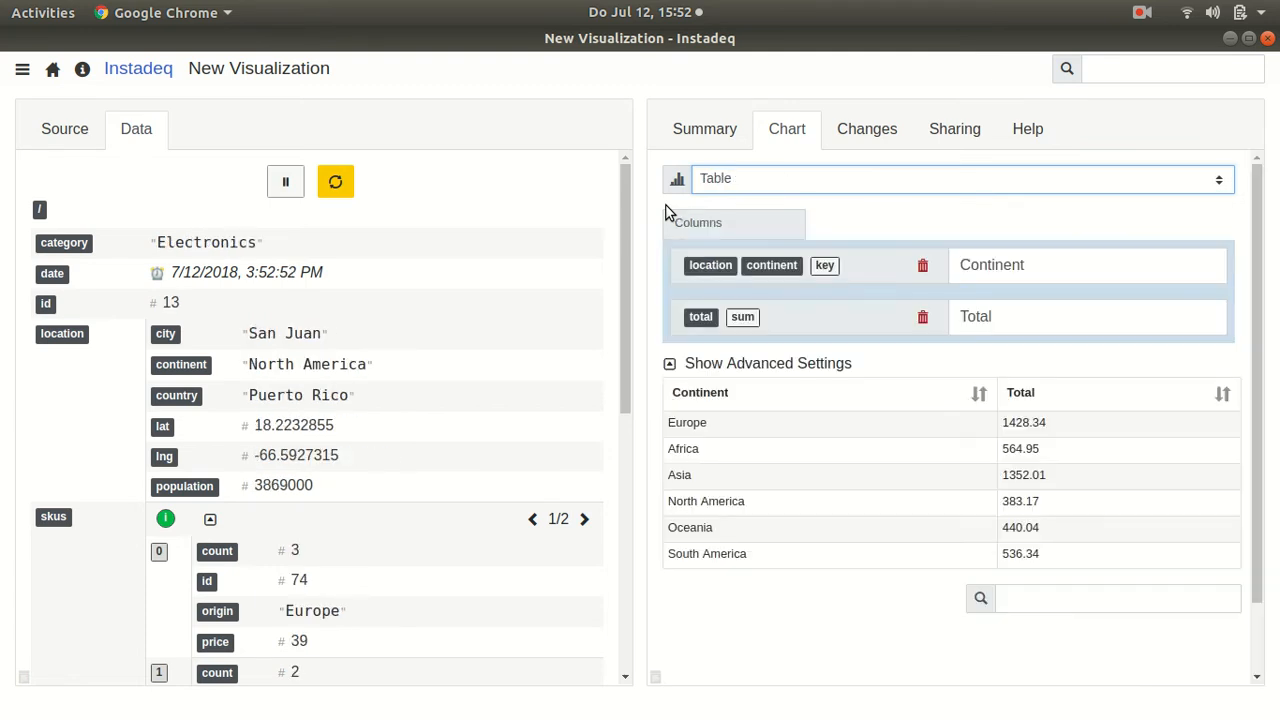
{"action": "key", "text": "Down"}
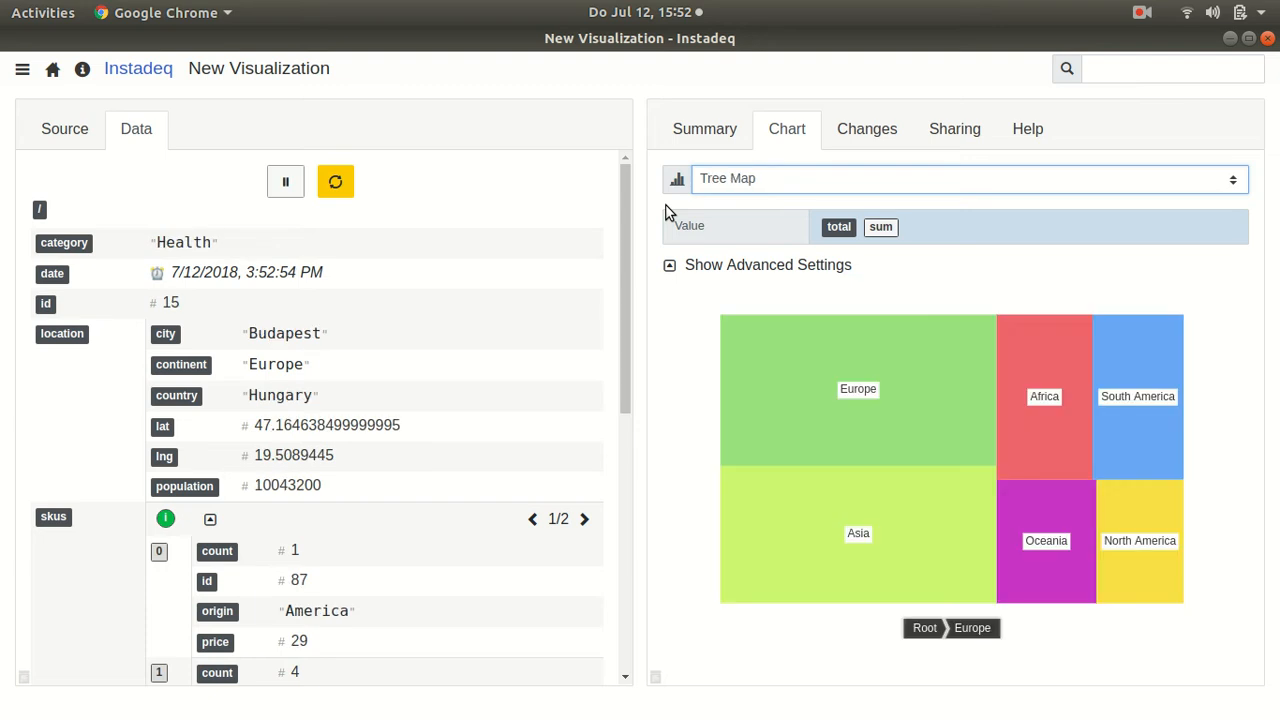
Display the summary as a Pie Chart and set its value to the total column's avg attribute.
{"action": "left_click", "coordinate": [769, 186]}
{"action": "left_click", "coordinate": [807, 456]}
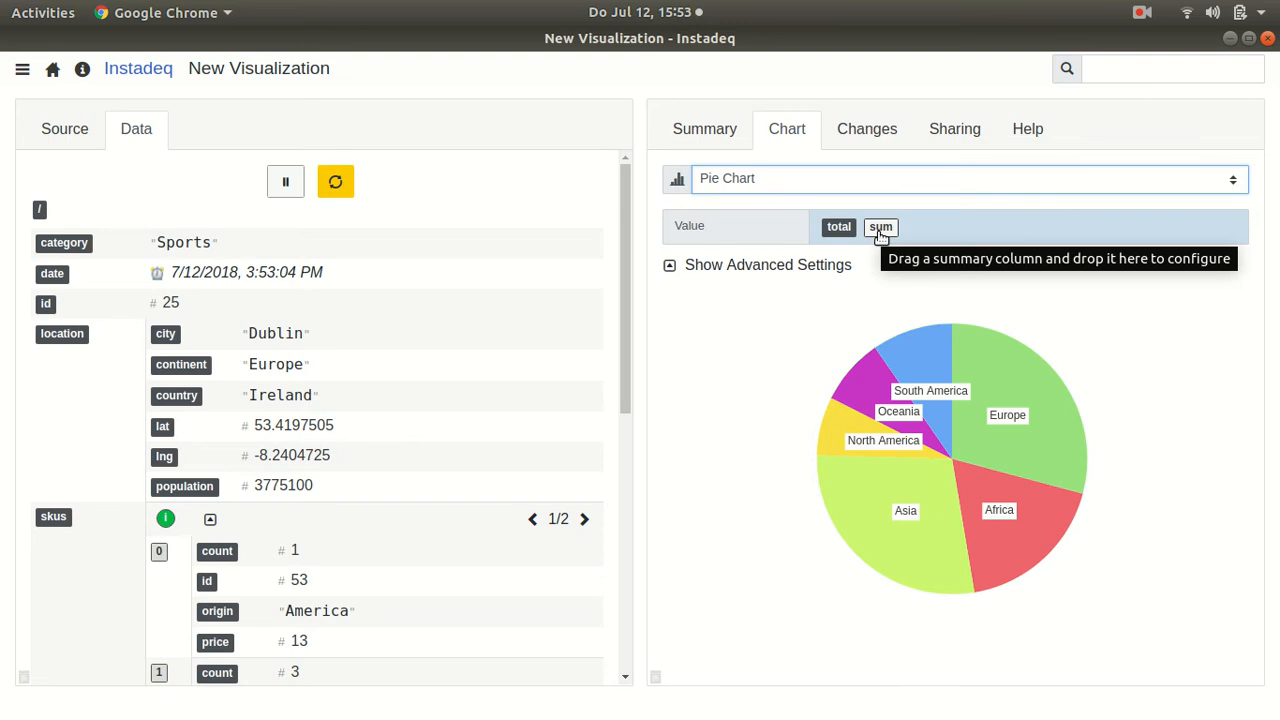
{"action": "left_click", "coordinate": [701, 143]}
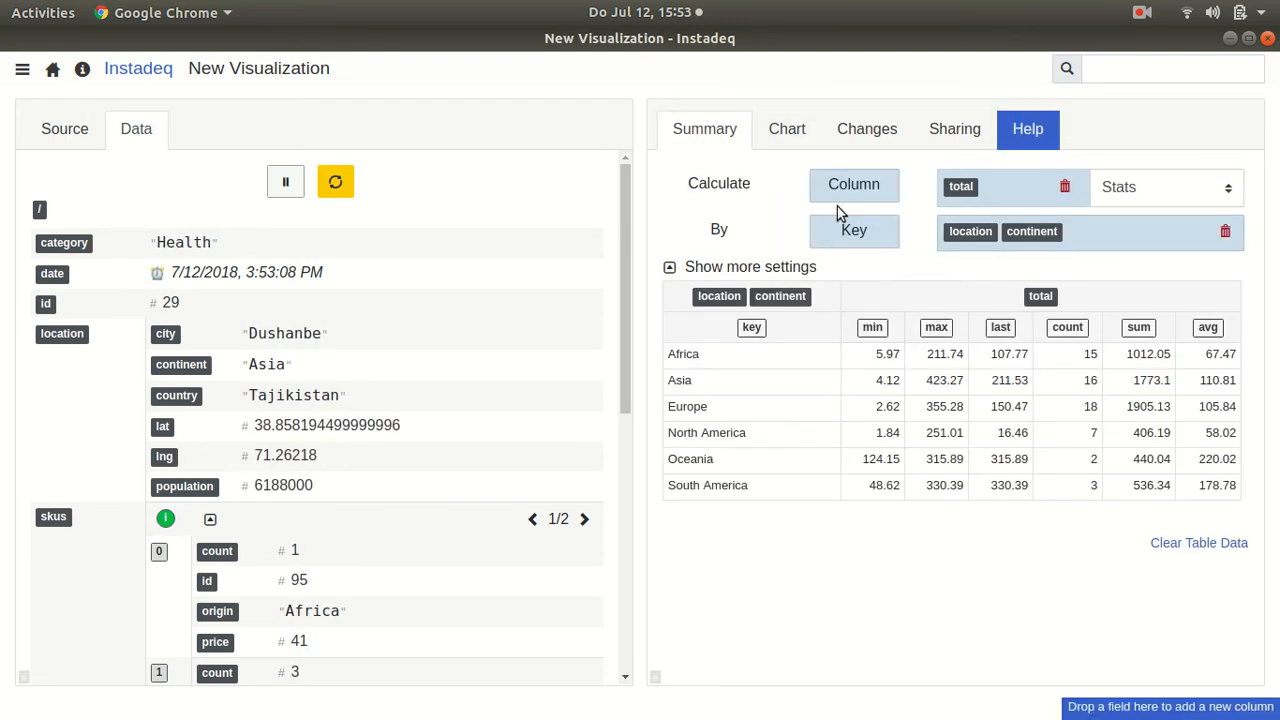
{"action": "left_click_drag", "start_coordinate": [1207, 330], "coordinate": [940, 227]}
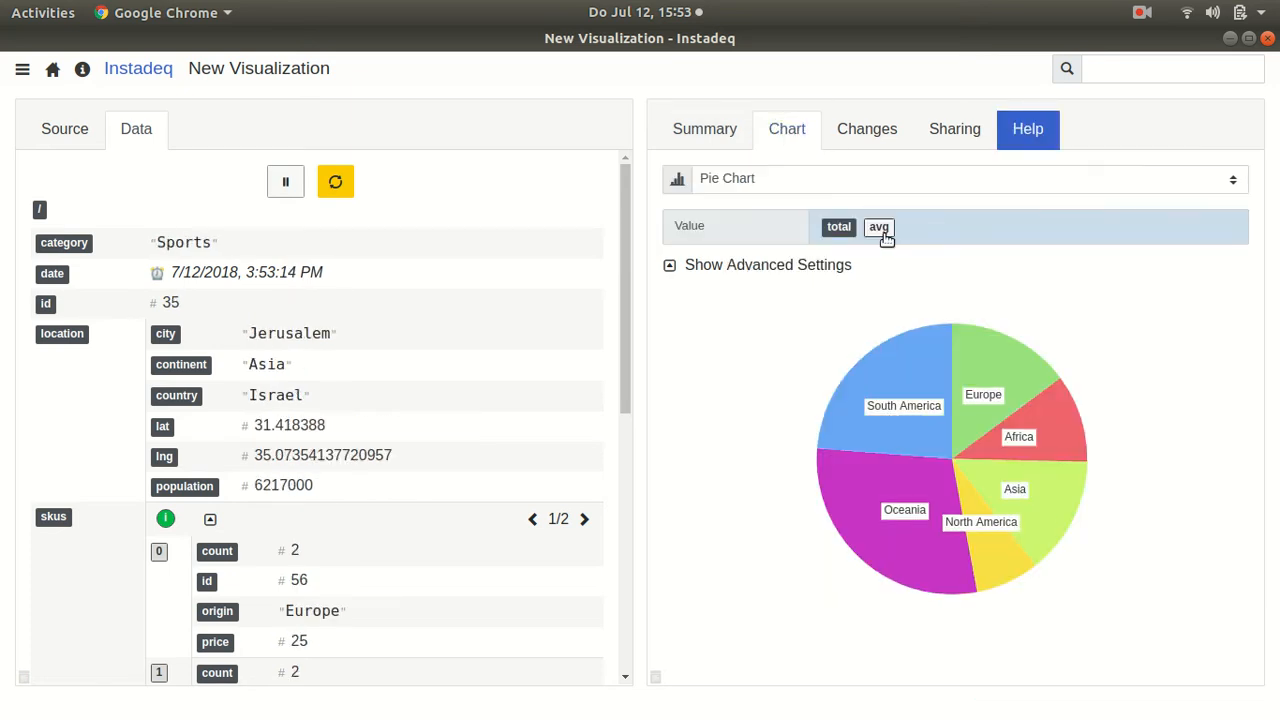
Turn the pie into a ring by setting its radius to 67 and inner radius to 49 in the advanced chart settings.
{"action": "left_click", "coordinate": [701, 268]}
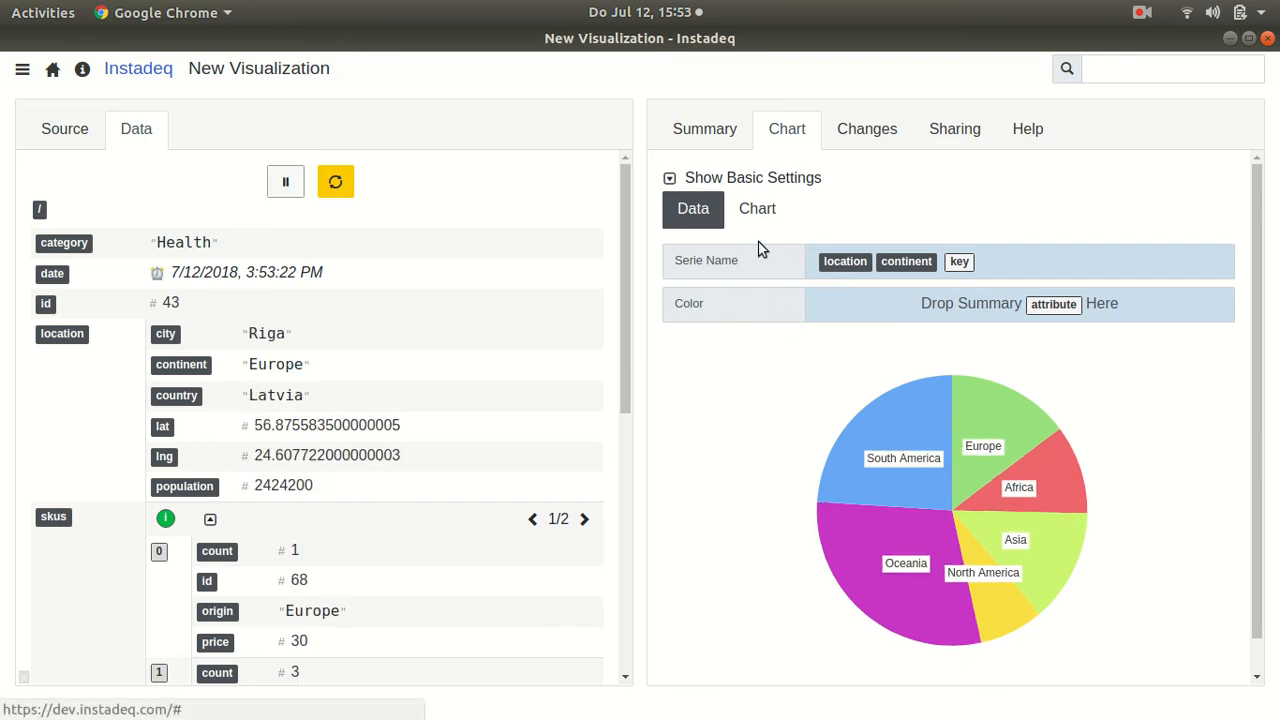
{"action": "left_click", "coordinate": [763, 212]}
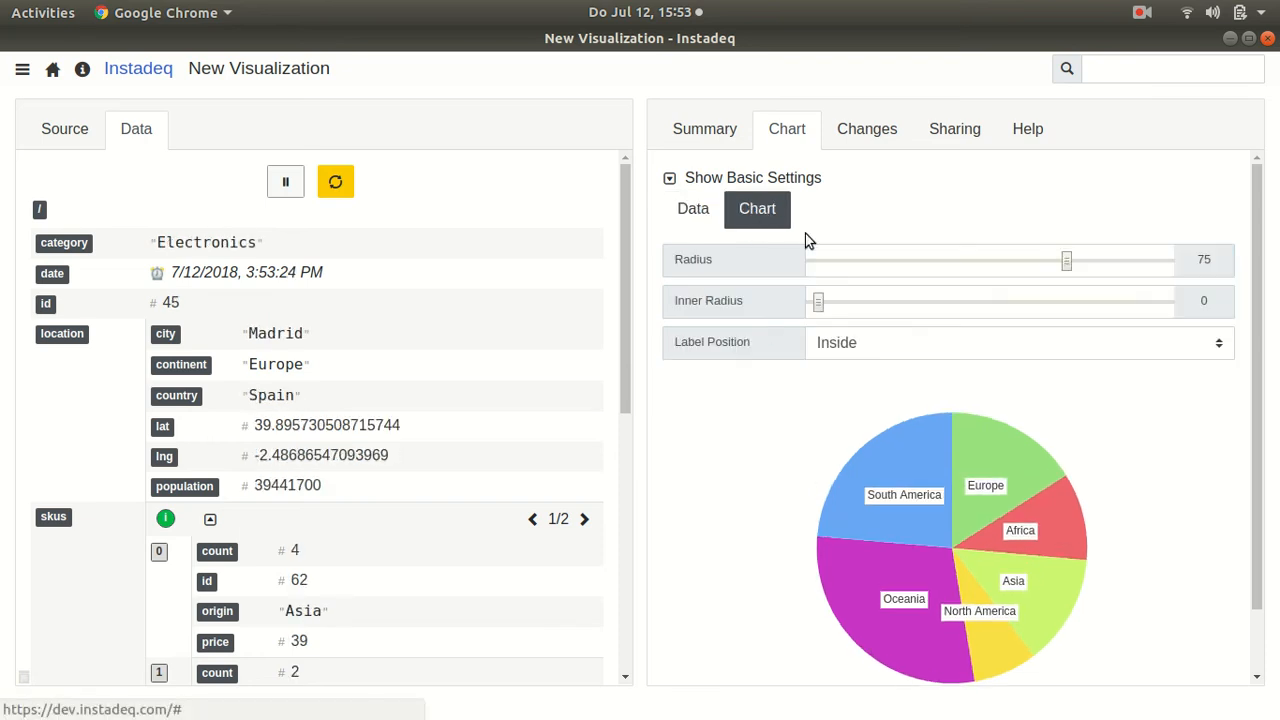
{"action": "left_click_drag", "start_coordinate": [1067, 262], "coordinate": [1036, 263]}
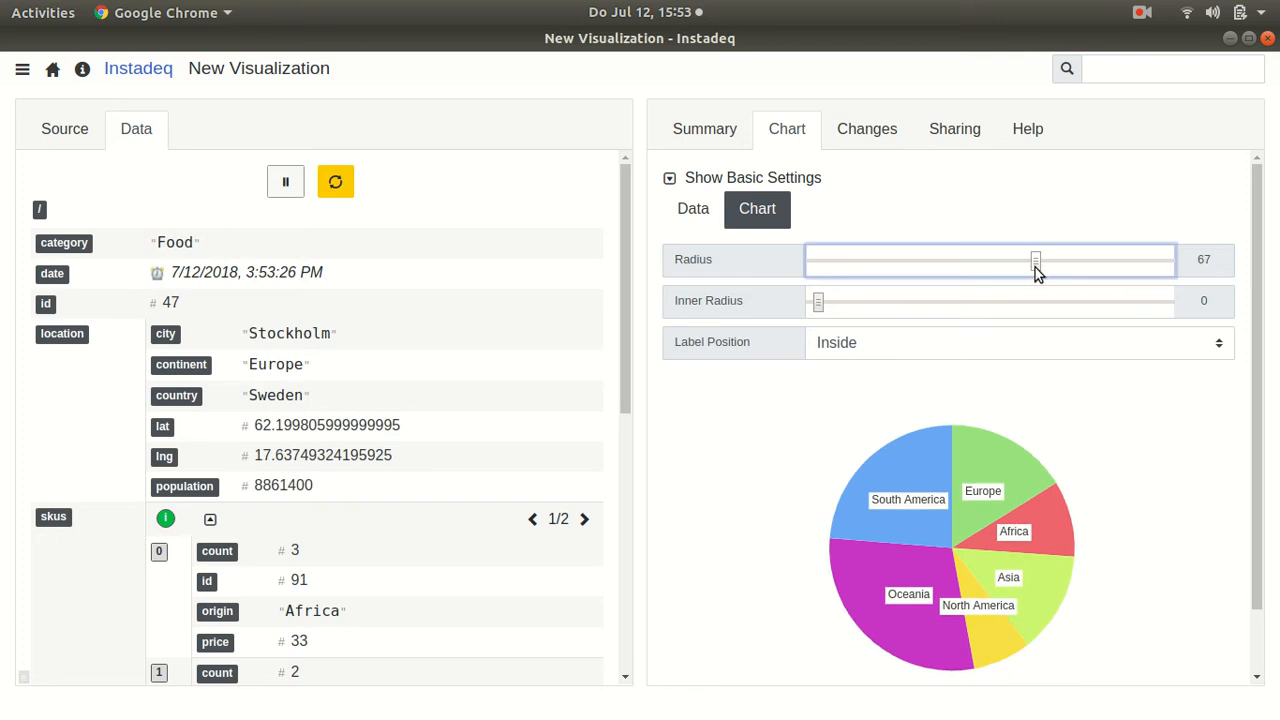
{"action": "left_click_drag", "start_coordinate": [819, 303], "coordinate": [1004, 333]}
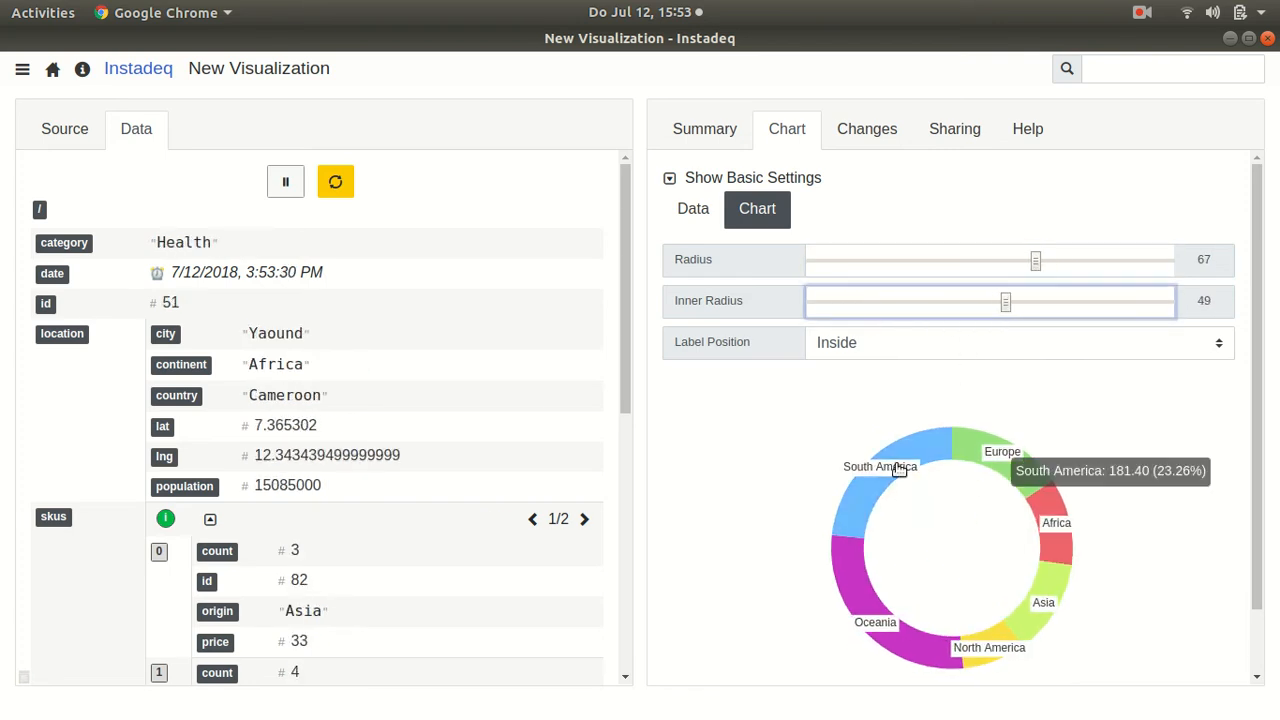
Set the ring chart's label position to Outside and rename the visualization as "Total by Continent".
{"action": "left_click", "coordinate": [926, 349]}
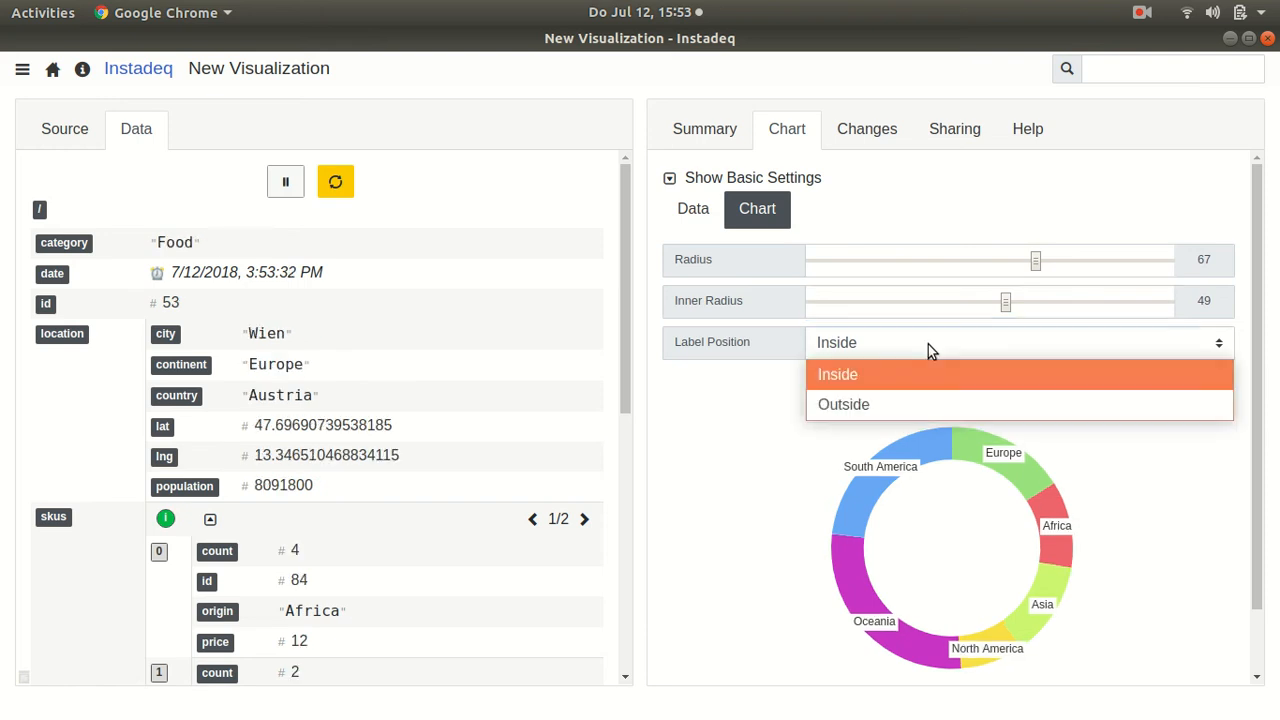
{"action": "left_click", "coordinate": [893, 400]}
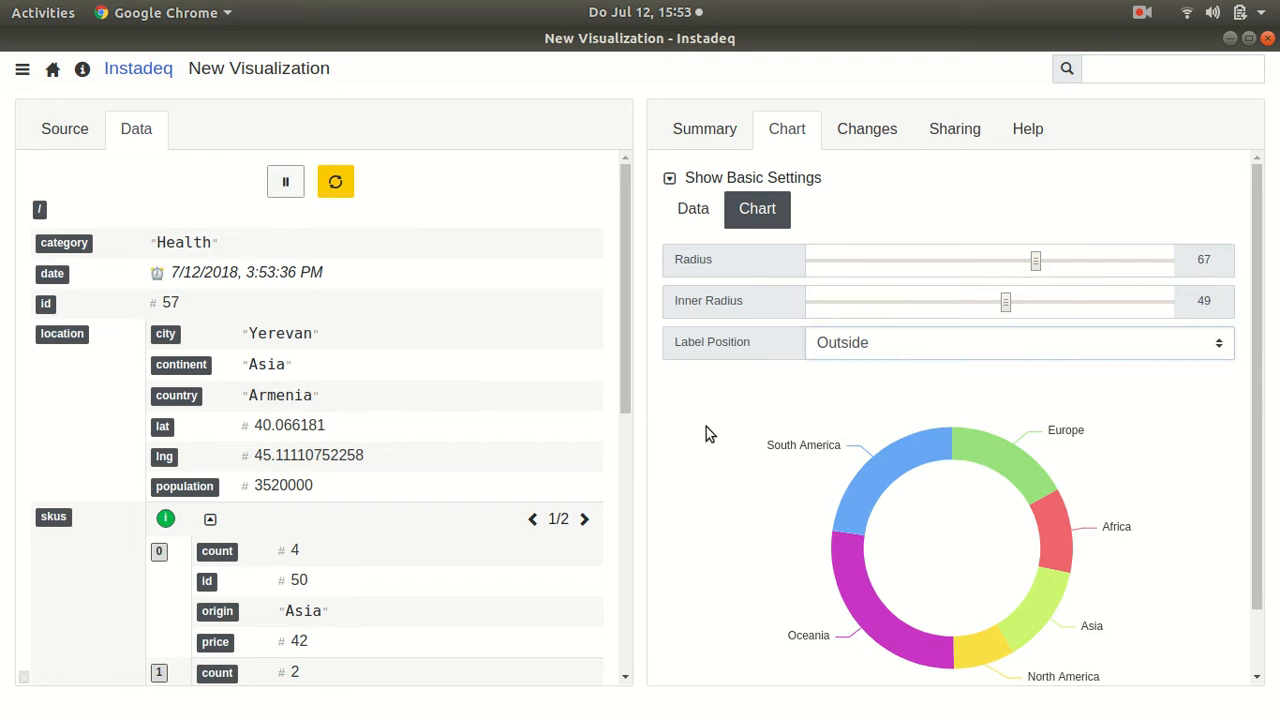
{"action": "double_click", "coordinate": [263, 68]}
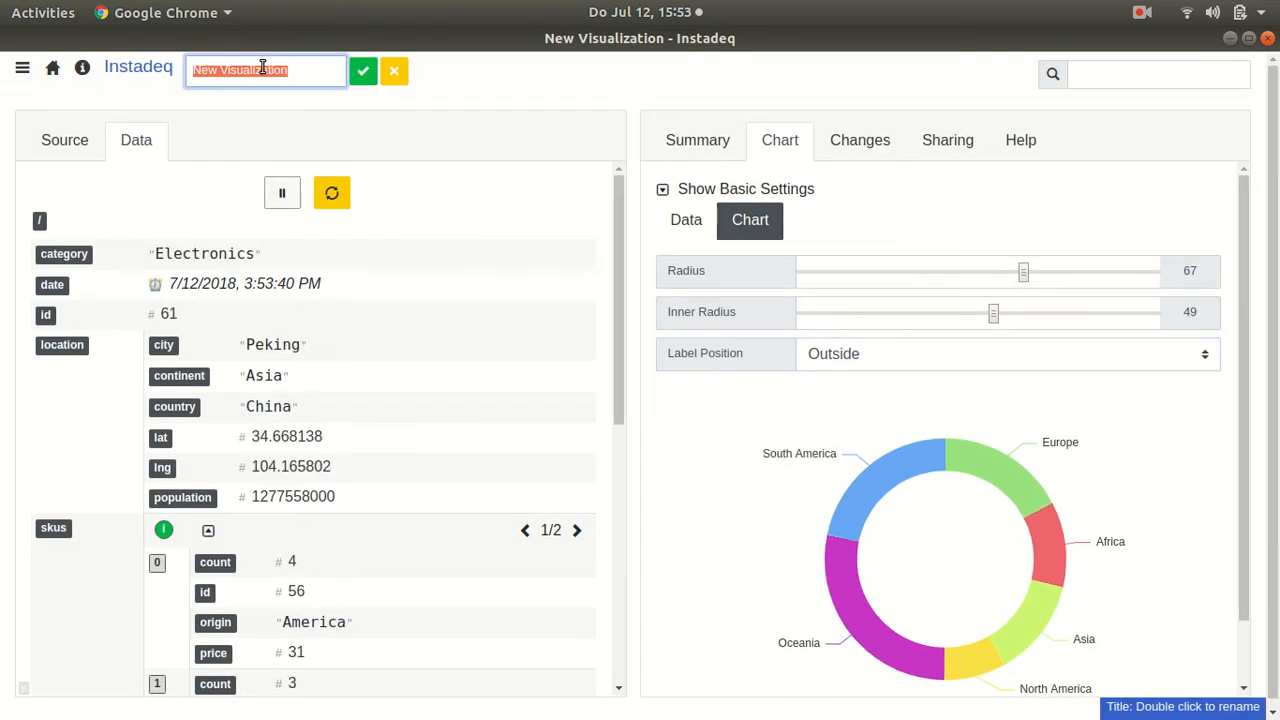
{"action": "type", "text": "Total by"}
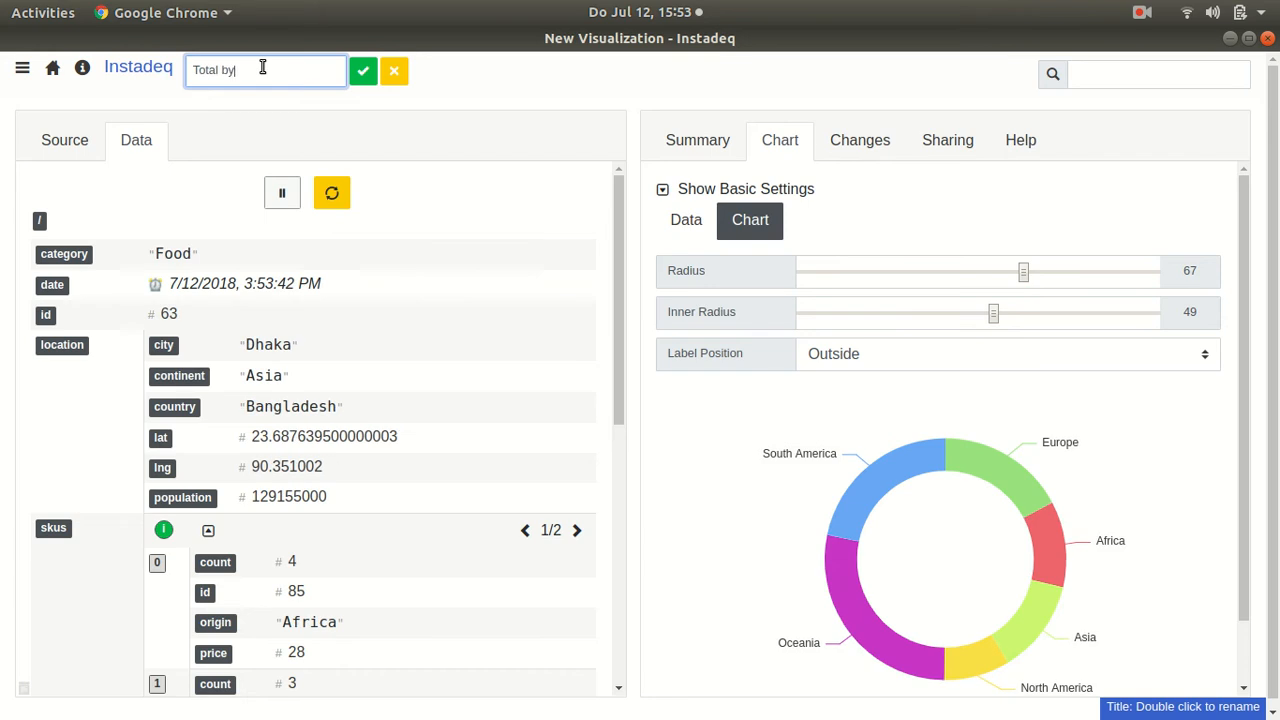
{"action": "type", "text": " Continen"}
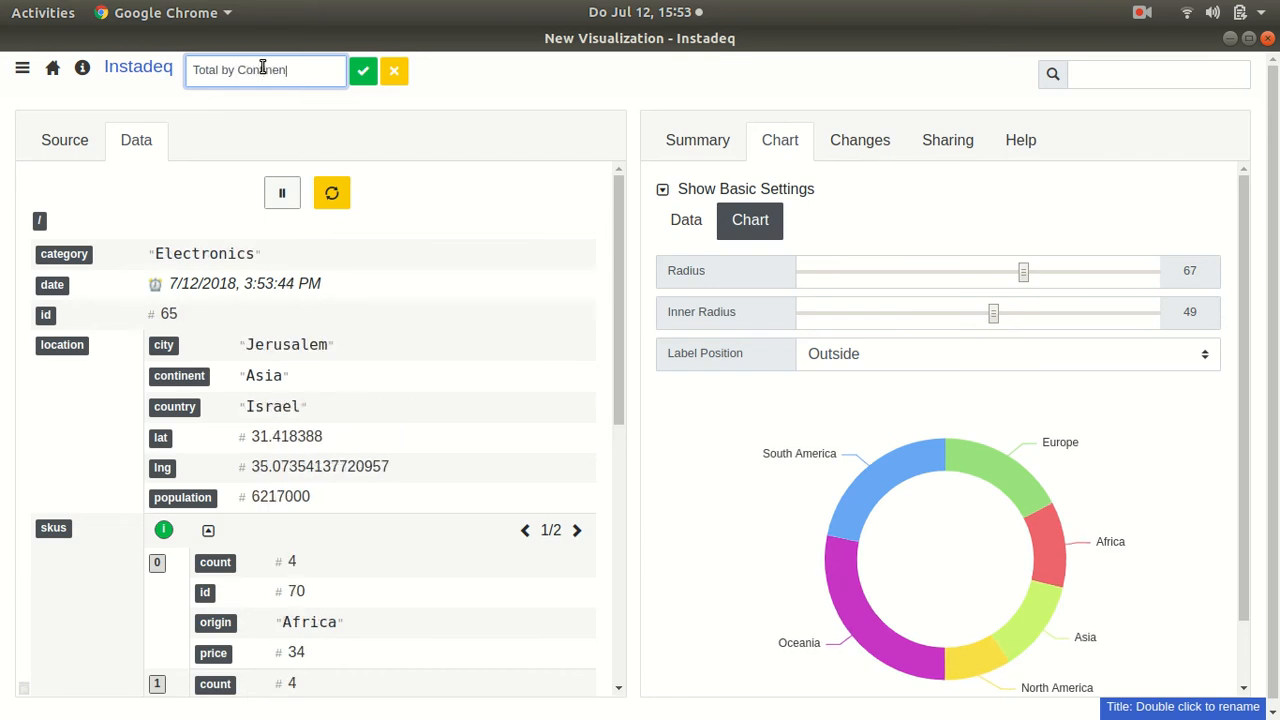
{"action": "type", "text": "t"}
{"action": "key", "text": "Return"}
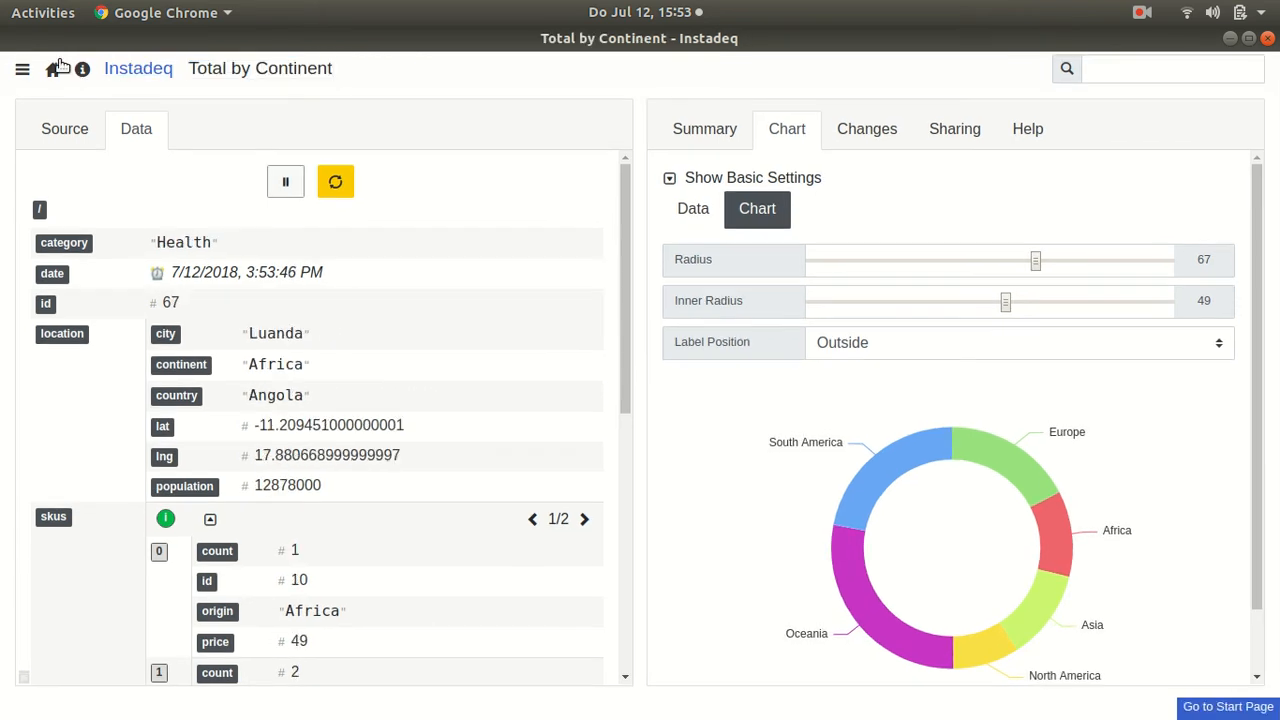
Return to the start page, duplicate the Total by Continent visualization and open the copy.
{"action": "left_click", "coordinate": [56, 68]}
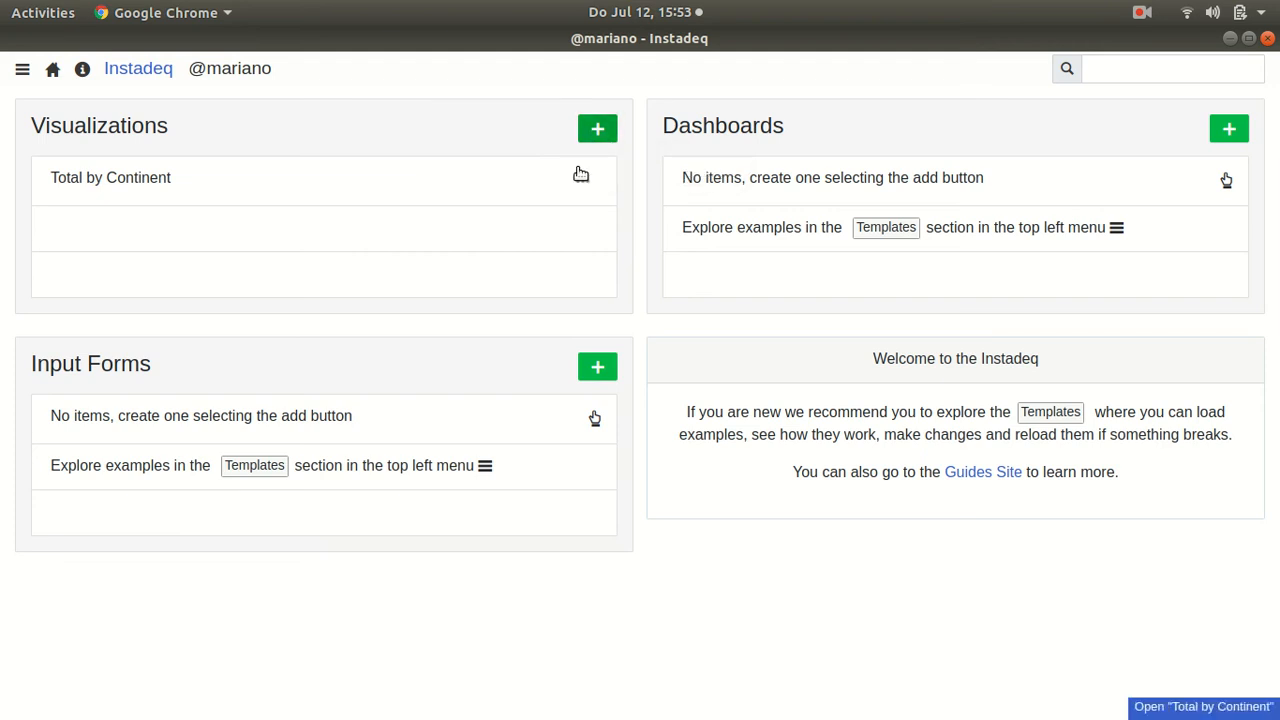
{"action": "left_click", "coordinate": [582, 181]}
{"action": "left_click", "coordinate": [280, 181]}
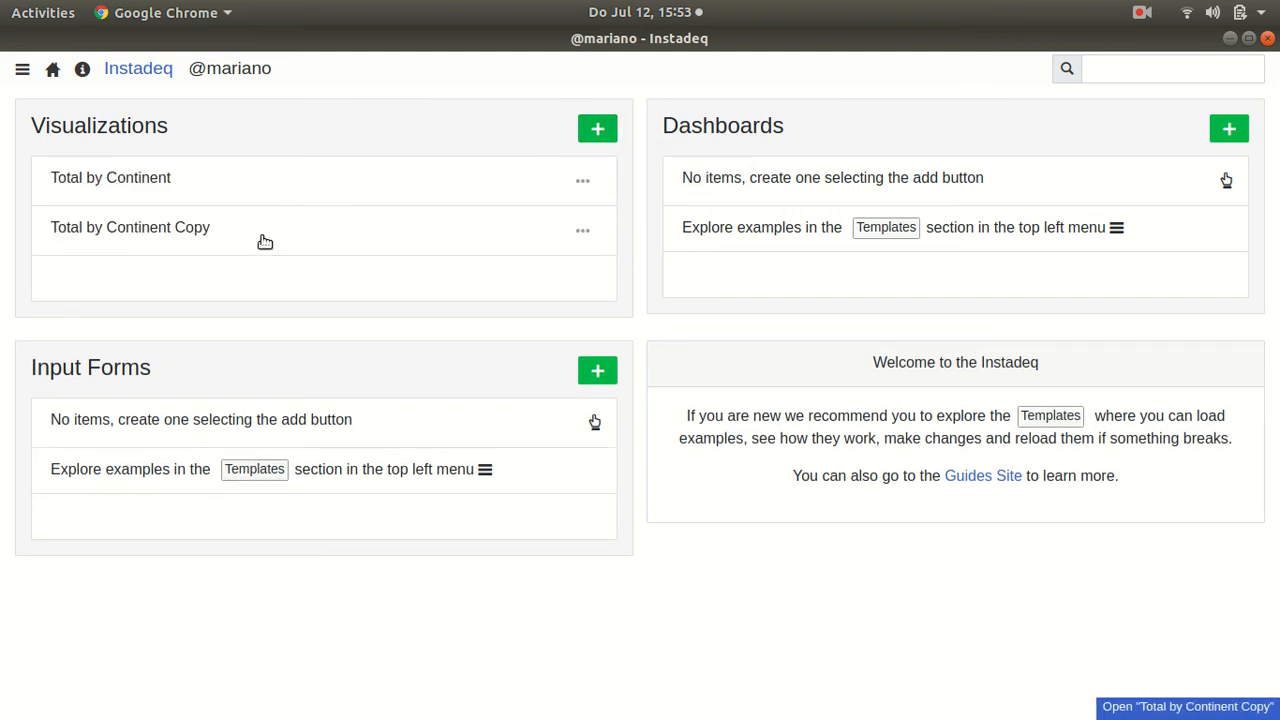
{"action": "left_click", "coordinate": [255, 242]}
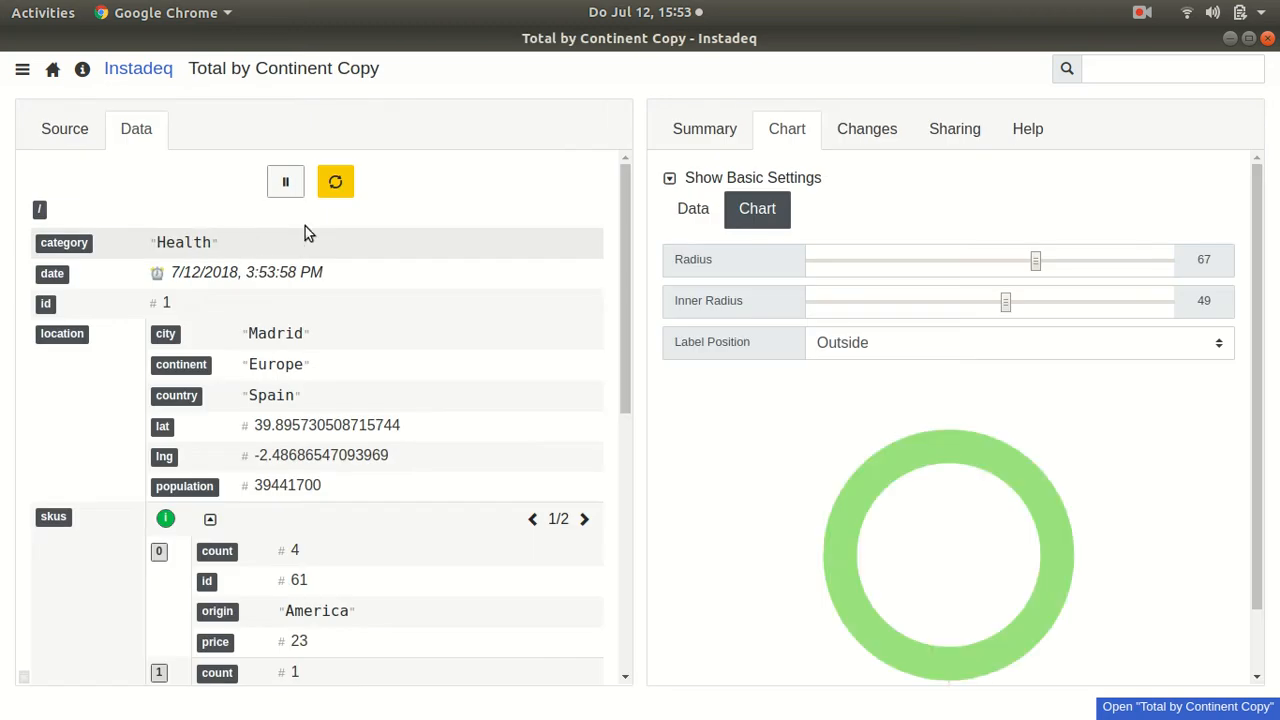
Add the category field as a second key in the copy's summary, after the location continent key.
{"action": "left_click", "coordinate": [680, 138]}
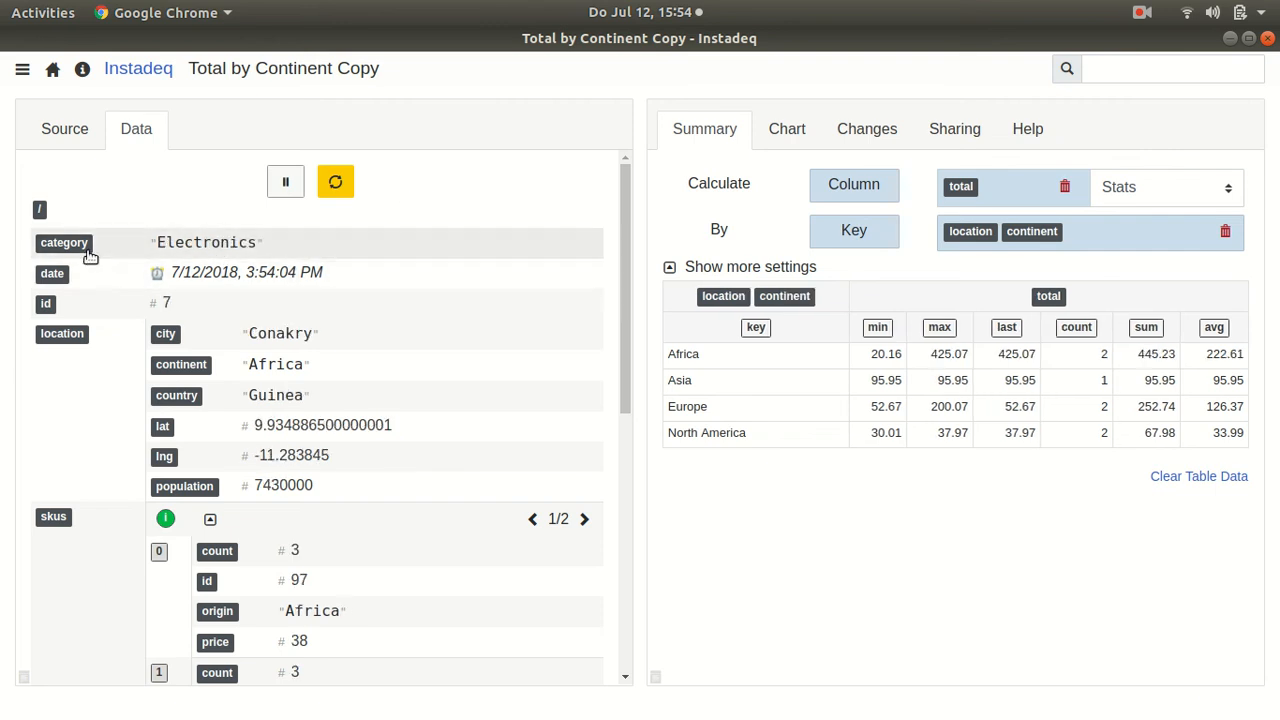
{"action": "left_click_drag", "start_coordinate": [61, 248], "coordinate": [715, 245]}
{"action": "left_click_drag", "start_coordinate": [894, 229], "coordinate": [847, 234]}
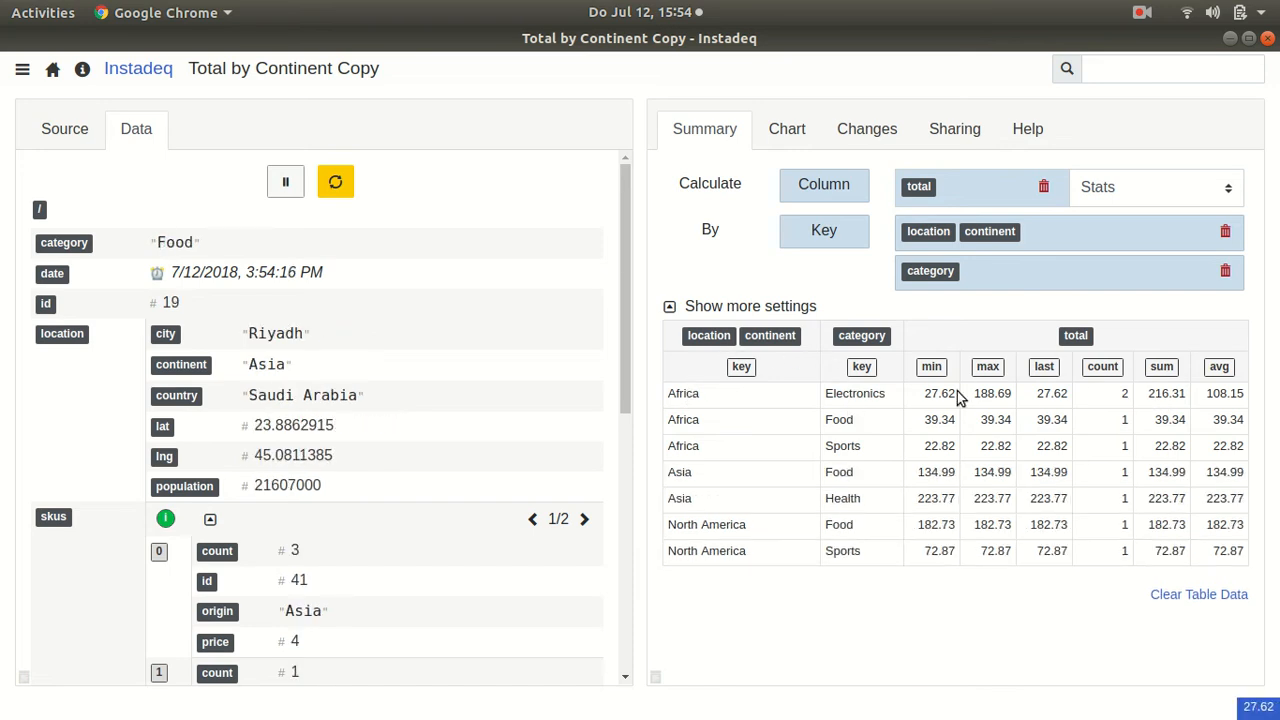
Preview the summary by continent and category in the available chart types, going one by one from Box Plot through to Tree Map.
{"action": "left_click", "coordinate": [786, 134]}
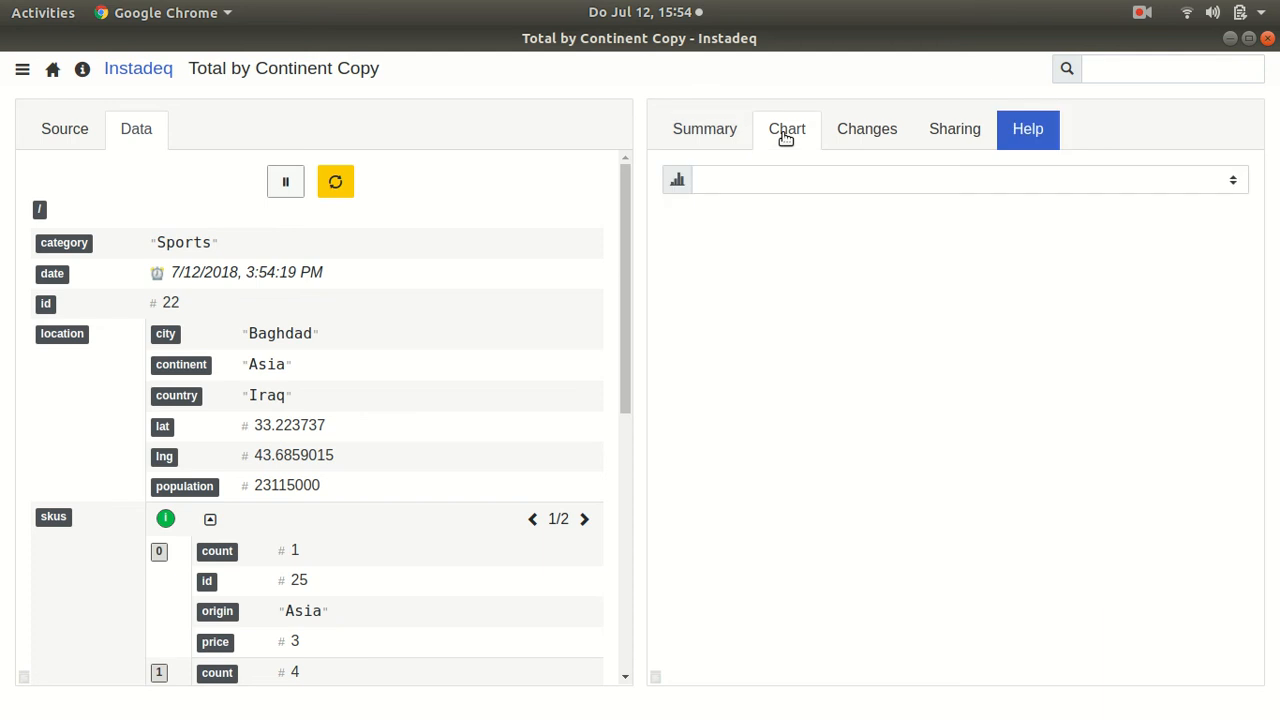
{"action": "left_click", "coordinate": [773, 190]}
{"action": "left_click", "coordinate": [748, 238]}
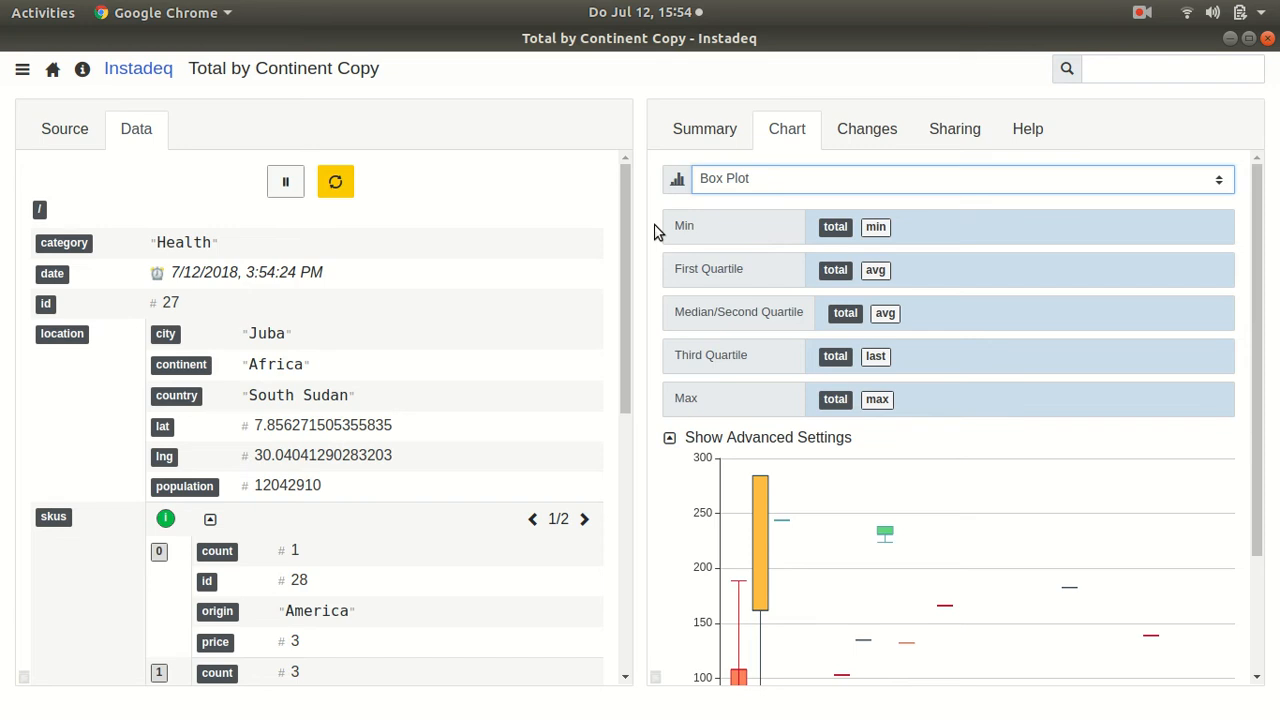
{"action": "key", "text": "Down"}
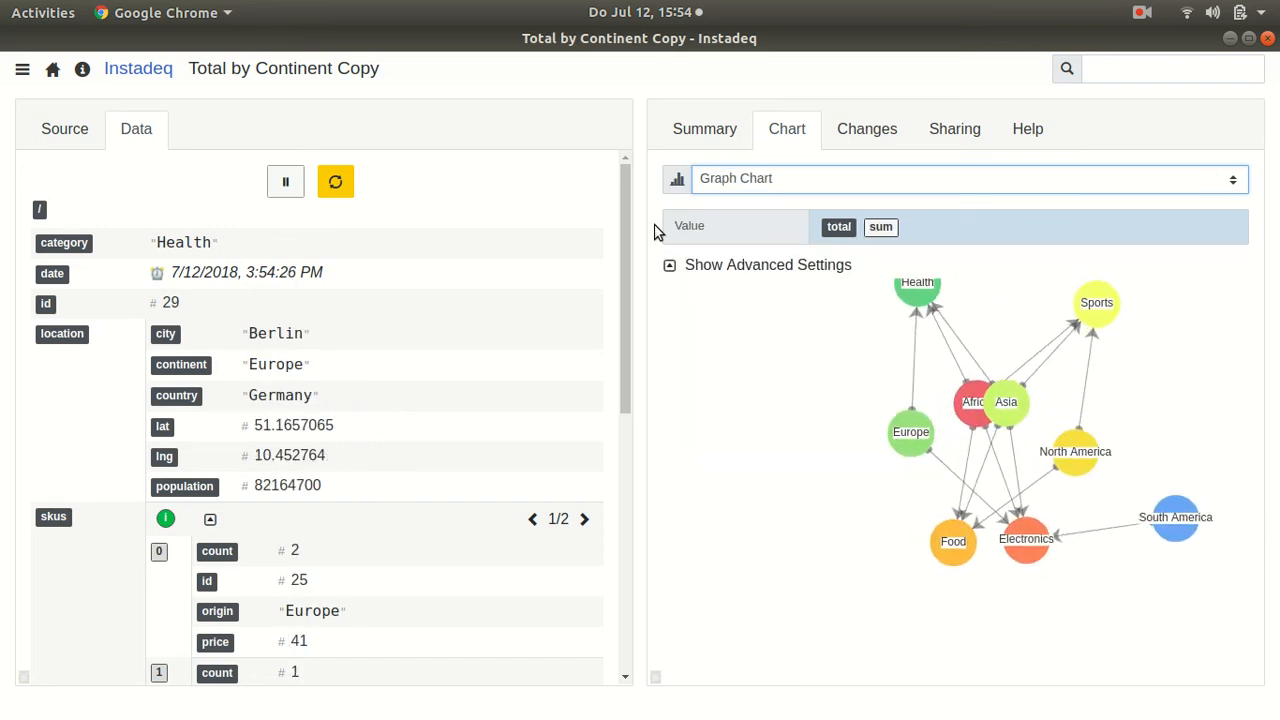
{"action": "key", "text": "Down"}
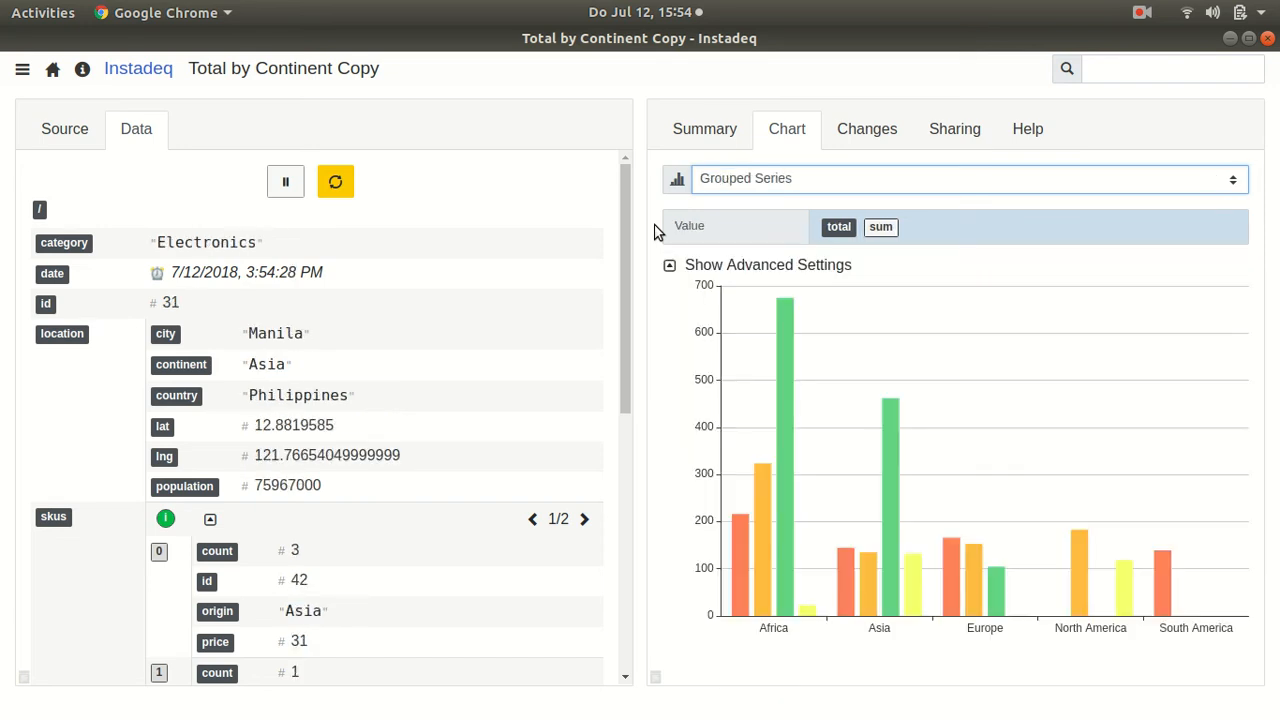
{"action": "key", "text": "Down"}
{"action": "key", "text": "Down"}
{"action": "key", "text": "Down"}
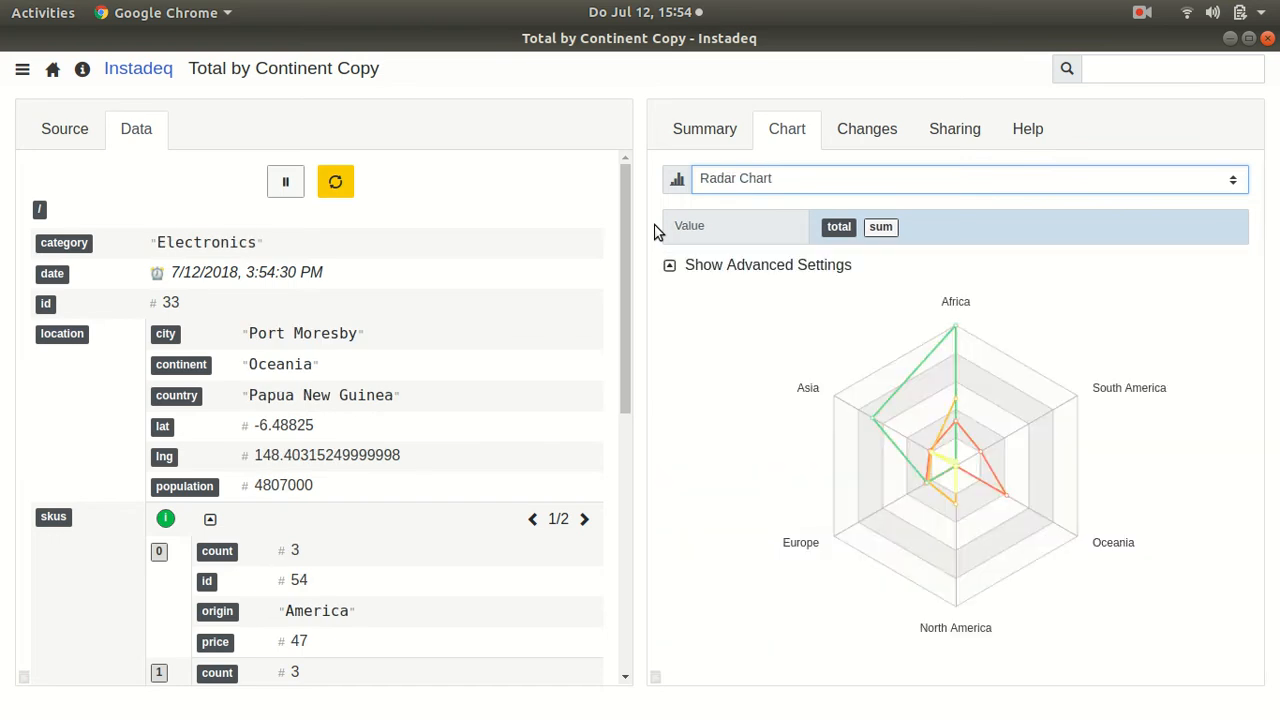
{"action": "key", "text": "Down"}
{"action": "key", "text": "Down"}
{"action": "key", "text": "Down"}
{"action": "key", "text": "Down"}
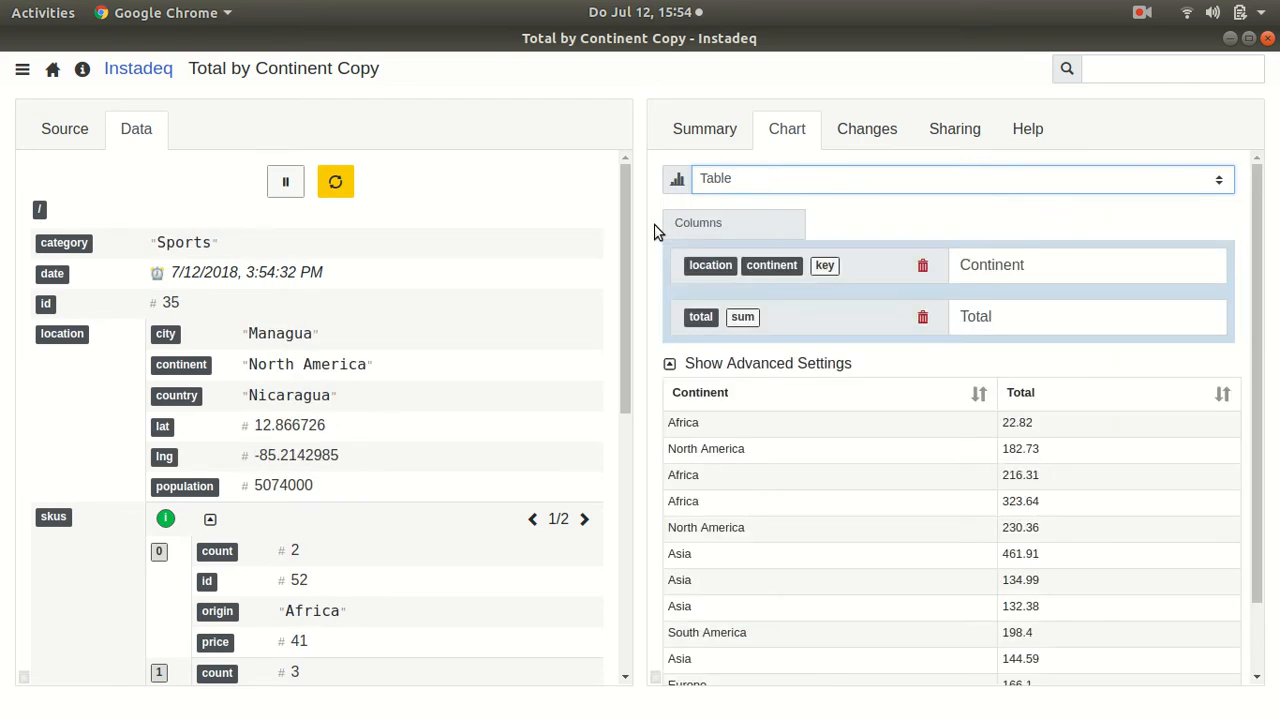
{"action": "key", "text": "Down"}
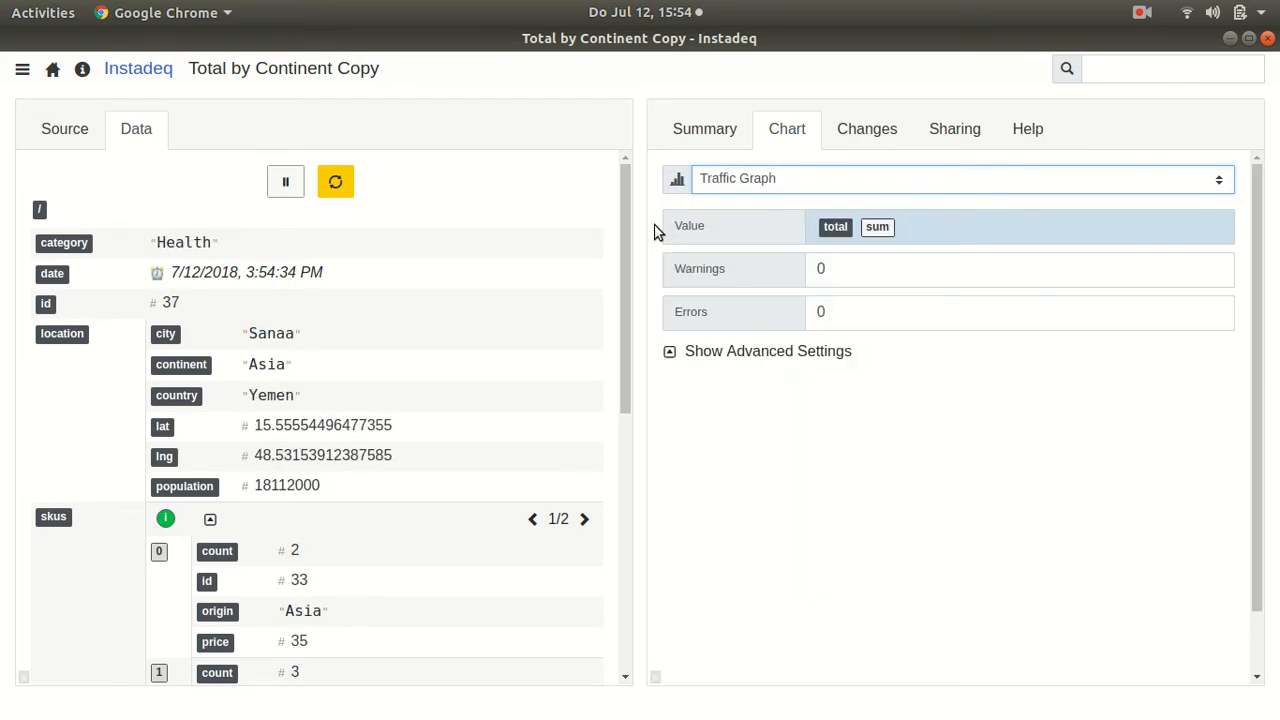
{"action": "key", "text": "Down"}
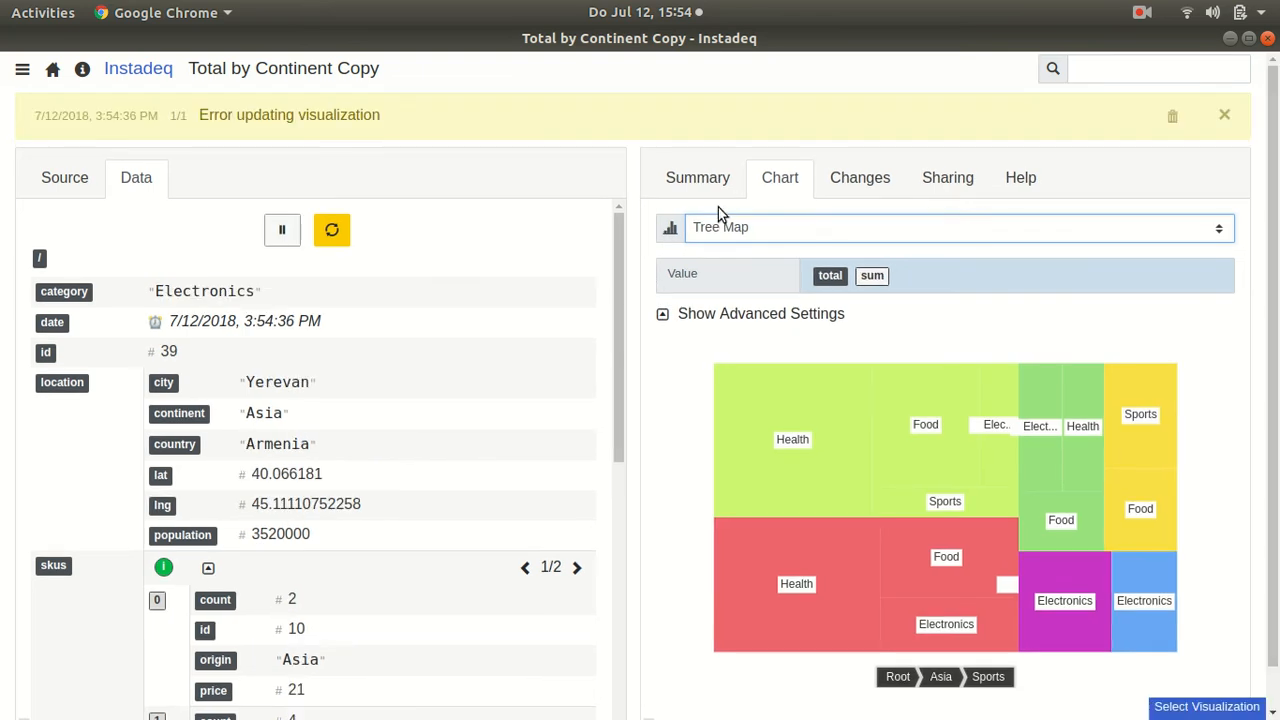
Display the summary by continent and category as Stacked Series and clear the error notifications.
{"action": "left_click", "coordinate": [720, 224]}
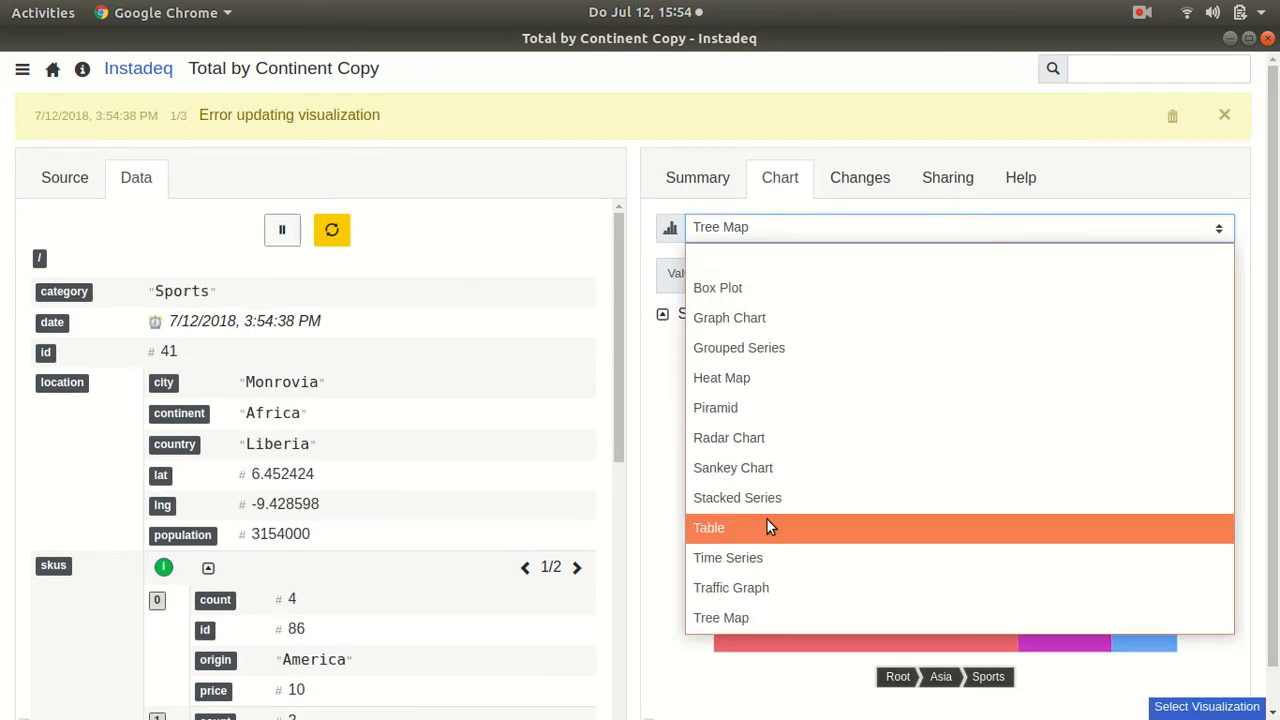
{"action": "left_click", "coordinate": [760, 507]}
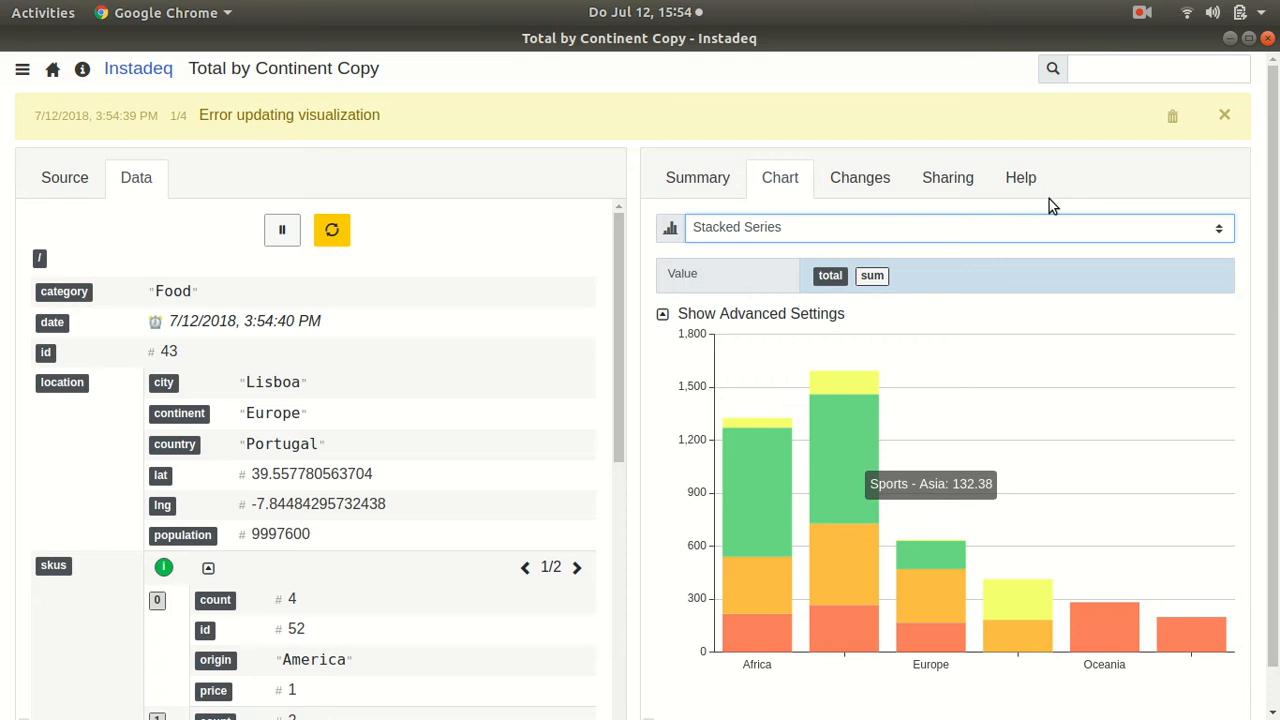
{"action": "left_click", "coordinate": [1168, 113]}
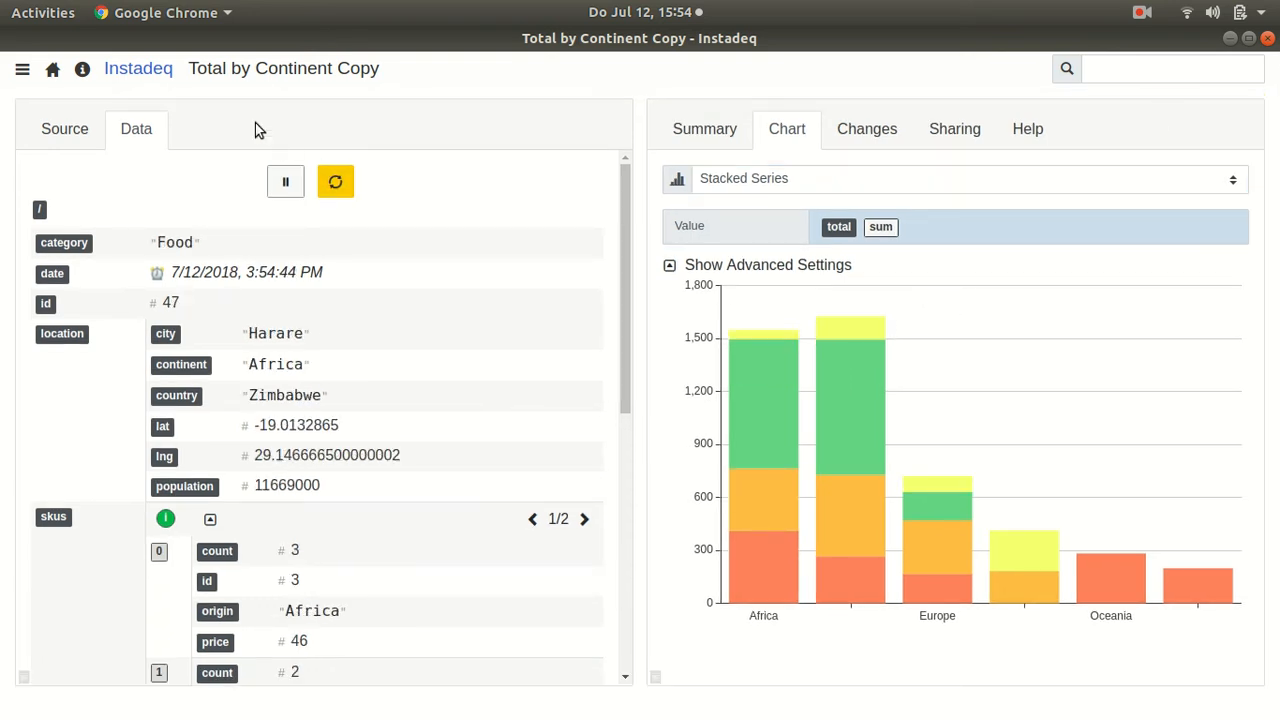
Rename the copied visualization as "Total by Continent and Category".
{"action": "double_click", "coordinate": [276, 68]}
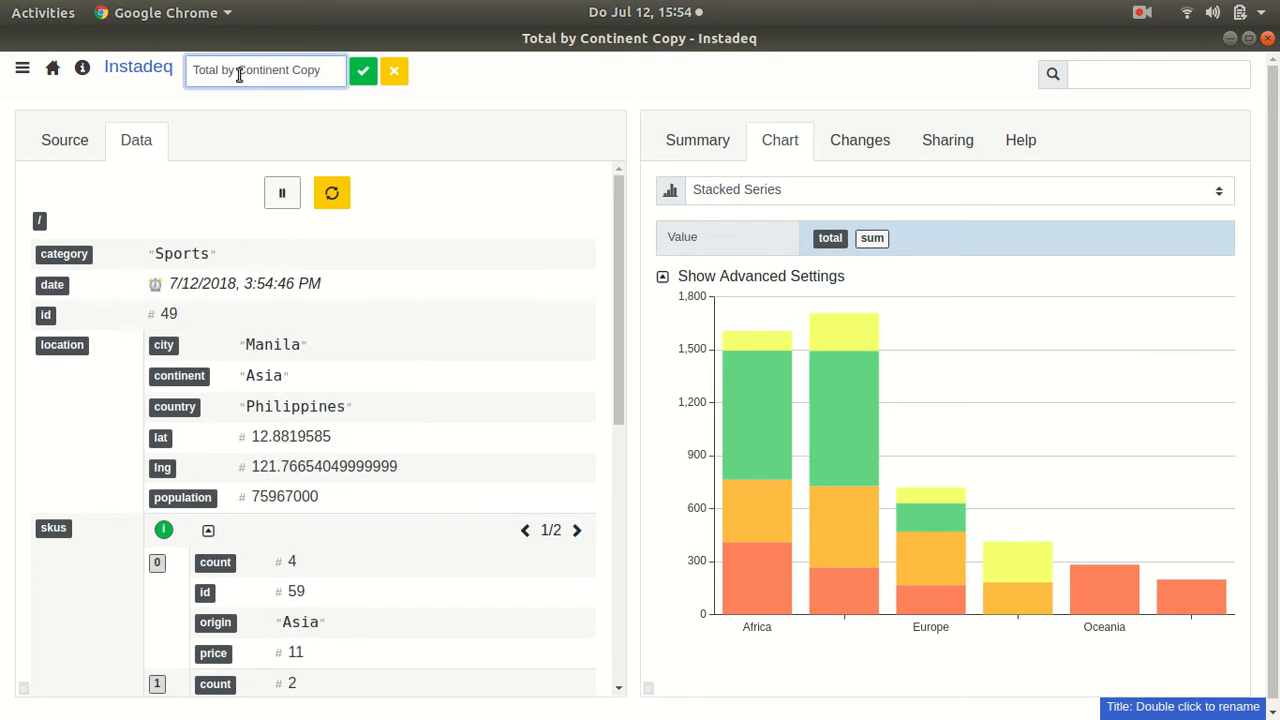
{"action": "left_click_drag", "start_coordinate": [239, 75], "coordinate": [310, 75]}
{"action": "triple_click", "coordinate": [310, 73]}
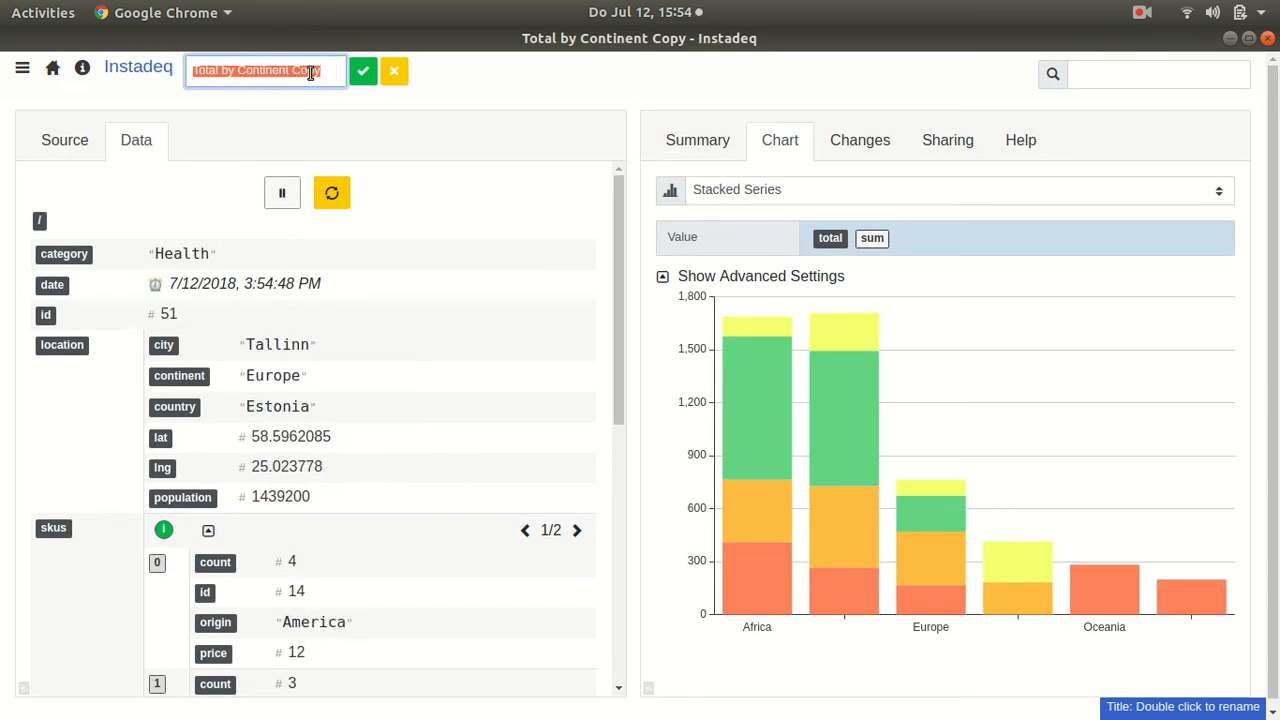
{"action": "type", "text": "and"}
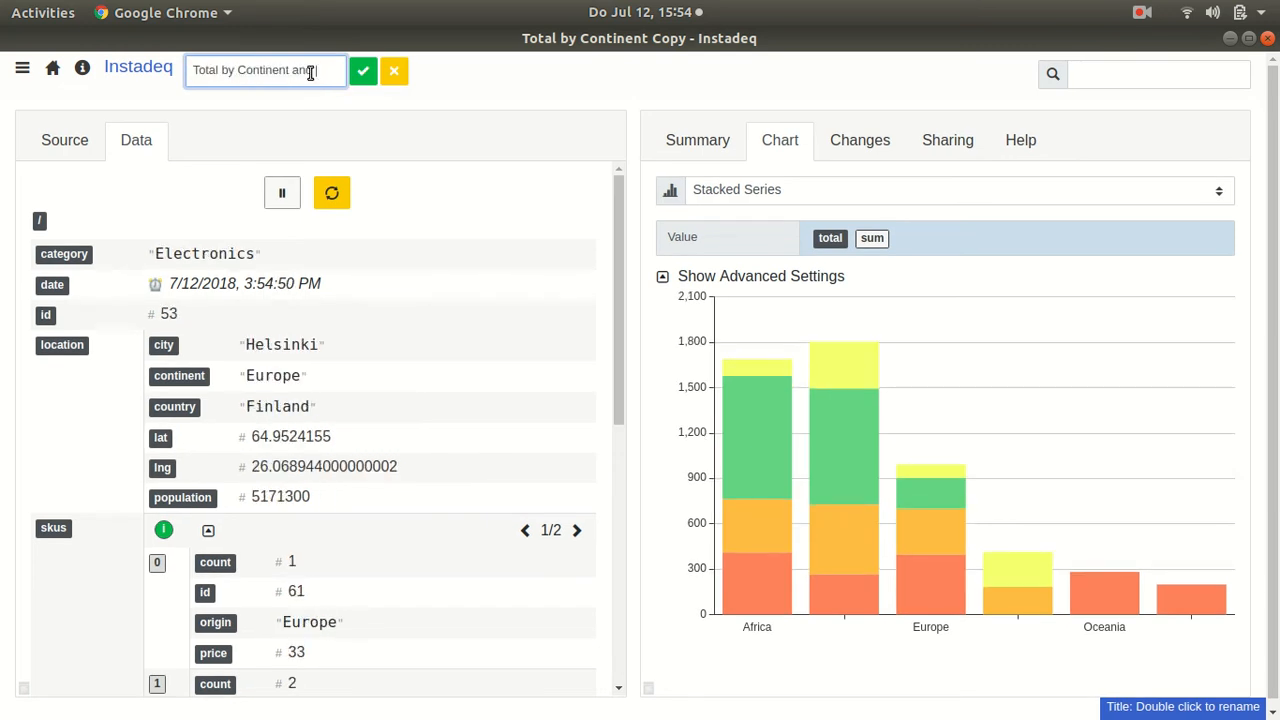
{"action": "type", "text": " Category"}
{"action": "key", "text": "Return"}
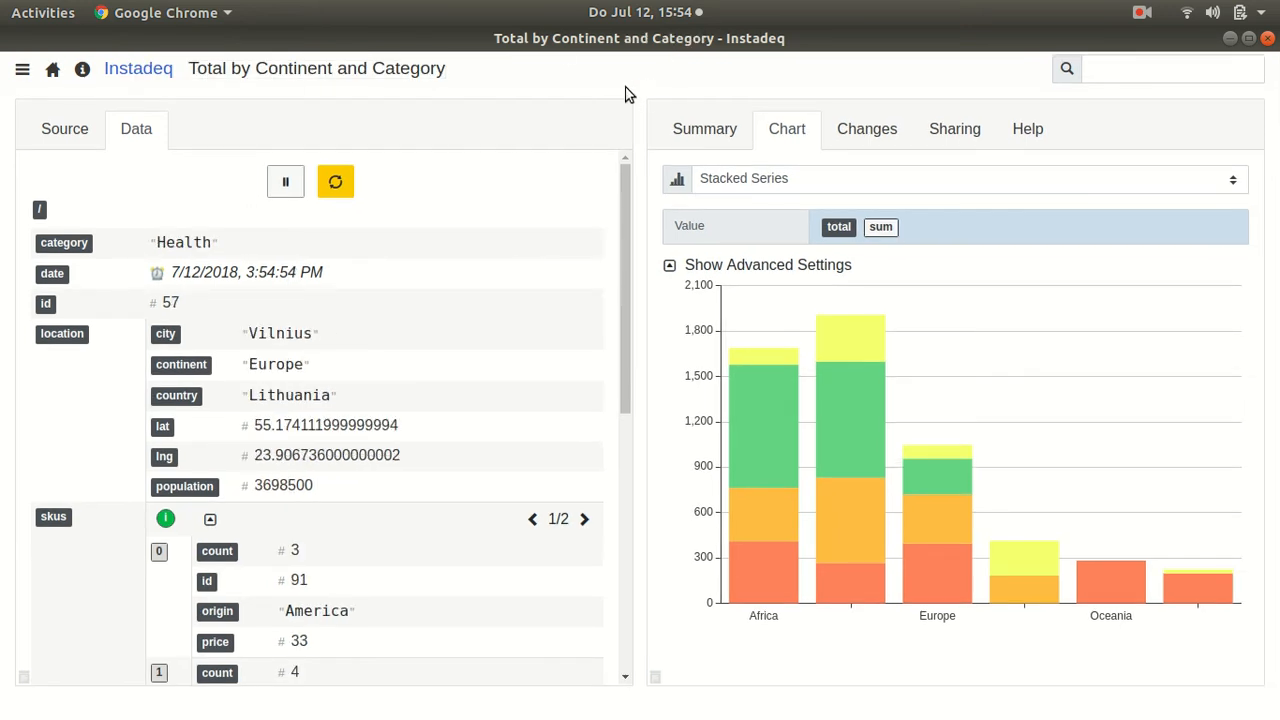
Create another visualization from the start page, using Sample Source with a 1-second interval, and show its incoming data.
{"action": "left_click", "coordinate": [52, 70]}
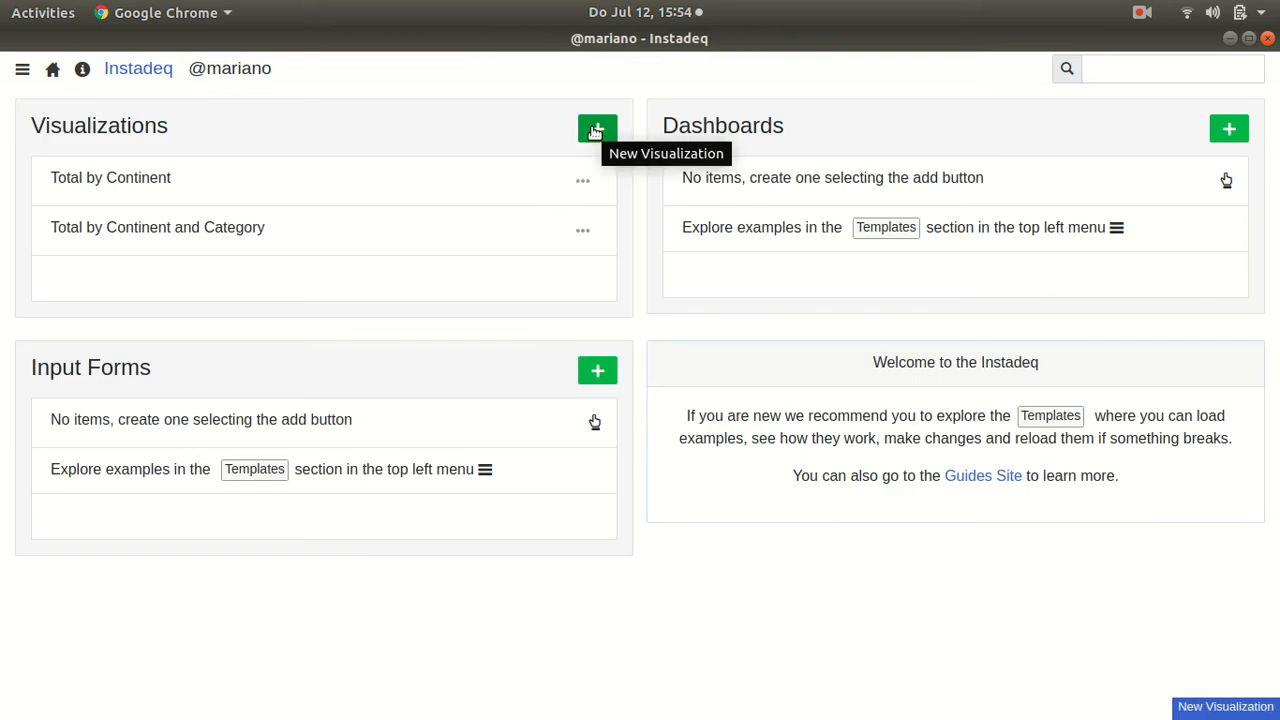
{"action": "left_click", "coordinate": [595, 132]}
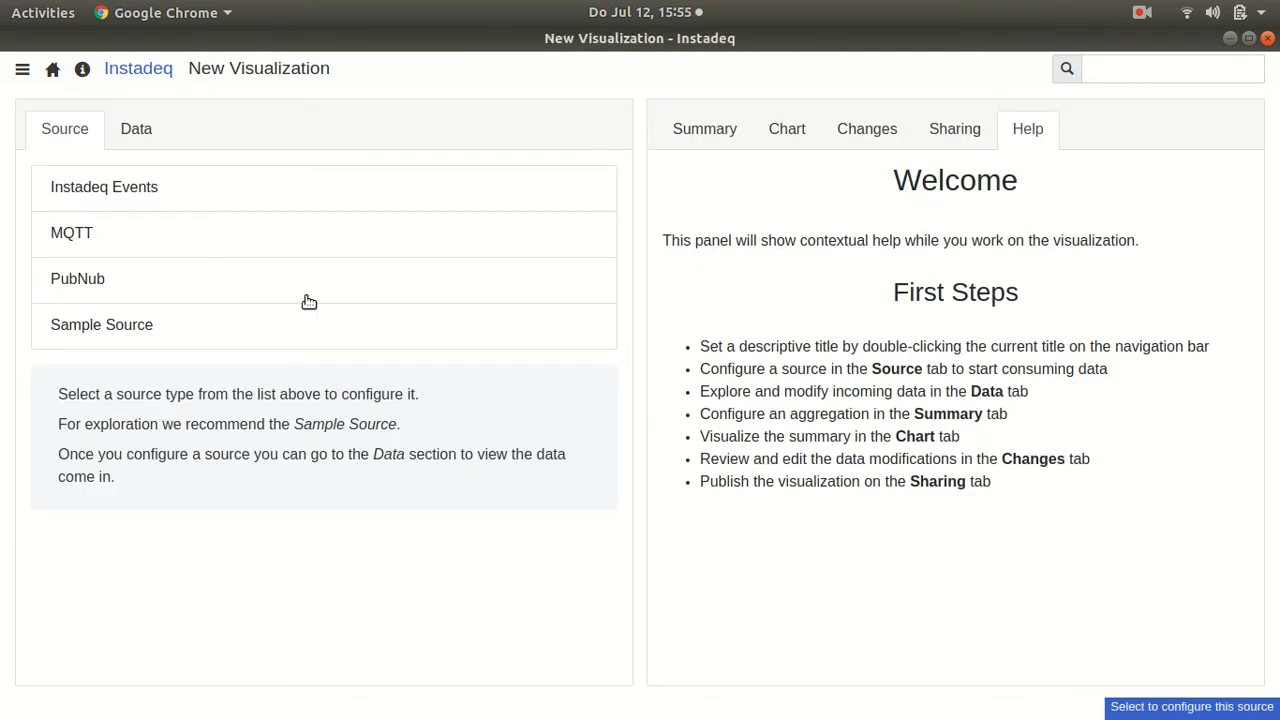
{"action": "left_click", "coordinate": [180, 339]}
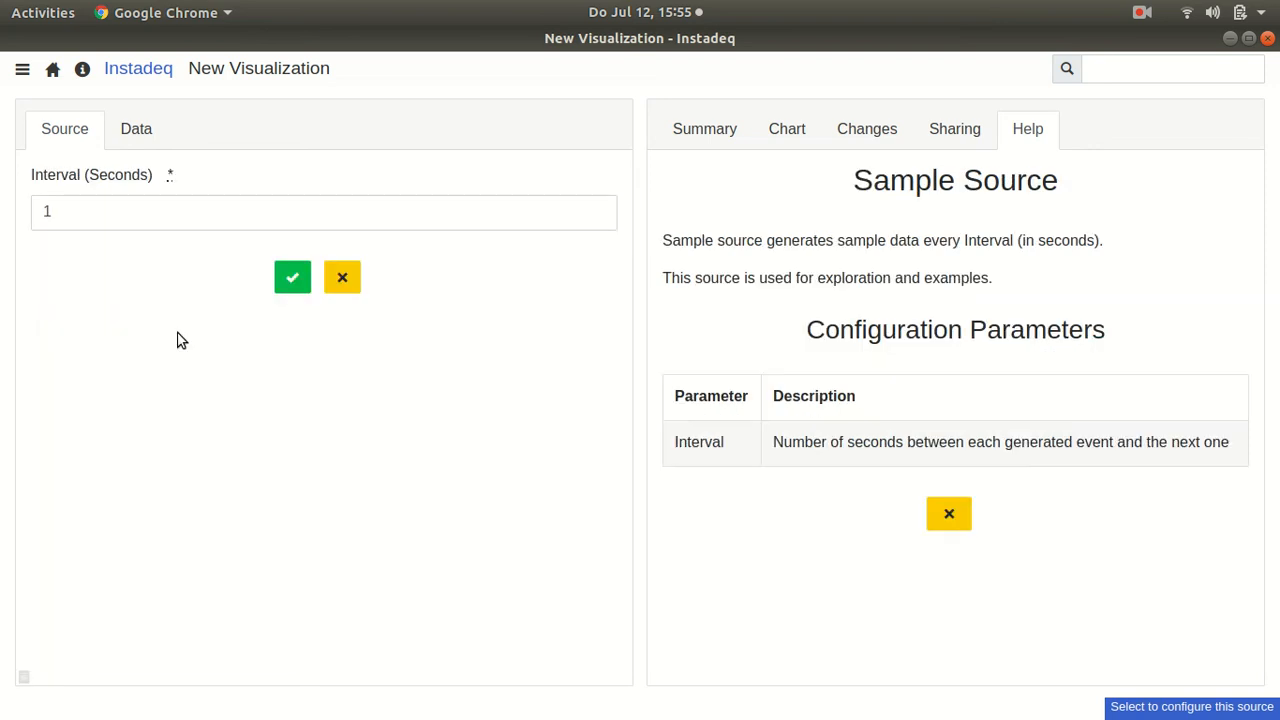
{"action": "left_click", "coordinate": [292, 278]}
{"action": "left_click", "coordinate": [140, 134]}
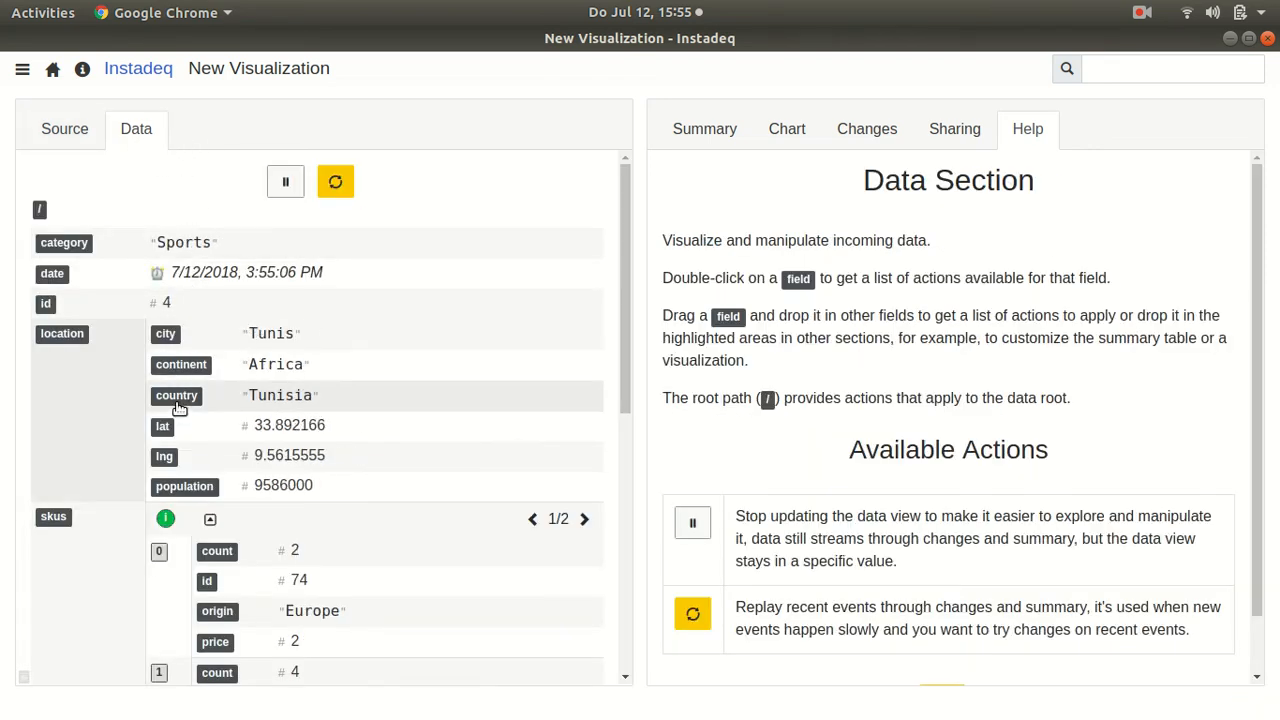
Configure the summary with the location's country field as key and the total field as calculated column.
{"action": "left_click_drag", "start_coordinate": [180, 408], "coordinate": [820, 192]}
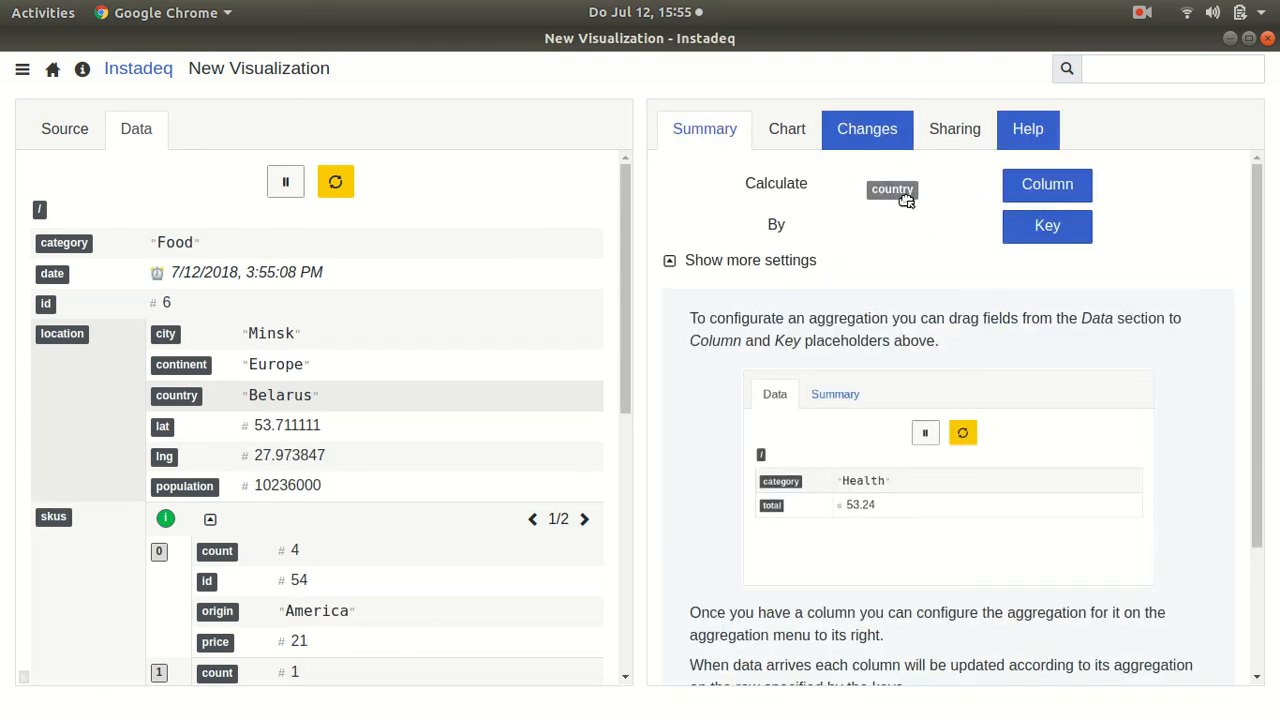
{"action": "left_click_drag", "start_coordinate": [1046, 229], "coordinate": [1046, 230]}
{"action": "left_click_drag", "start_coordinate": [628, 230], "coordinate": [628, 520]}
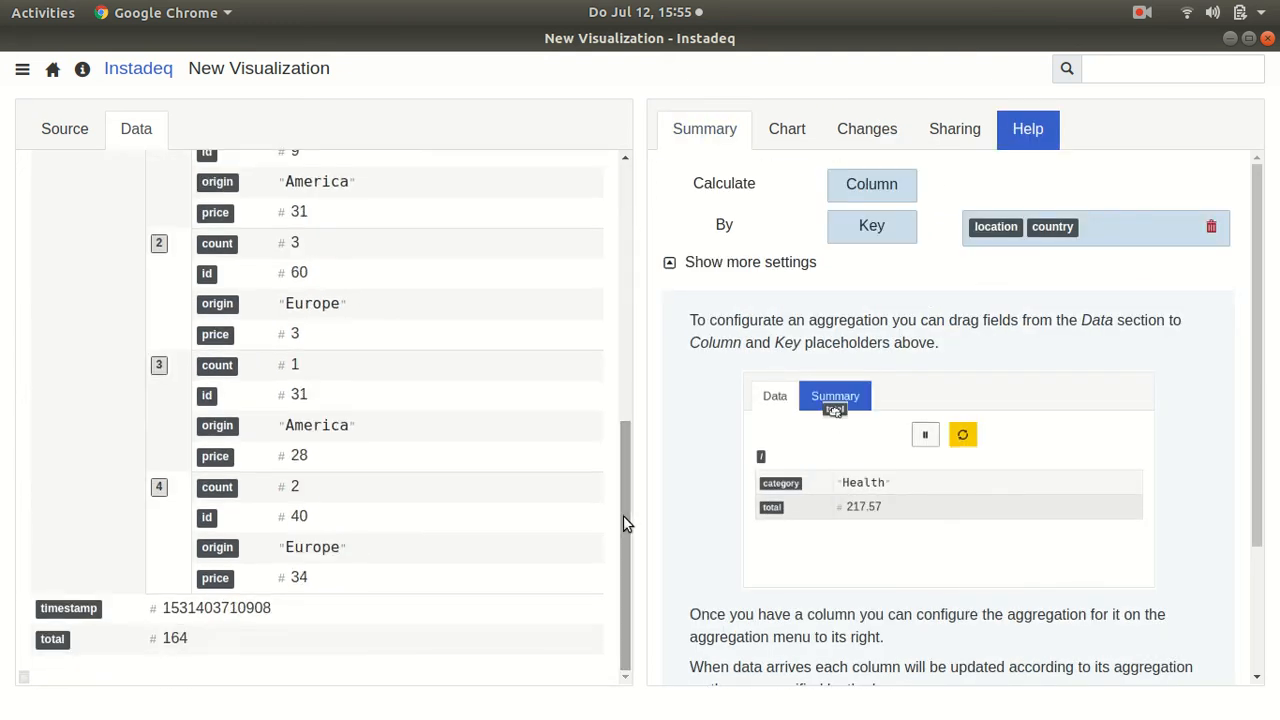
{"action": "left_click_drag", "start_coordinate": [49, 649], "coordinate": [523, 487]}
{"action": "left_click_drag", "start_coordinate": [849, 182], "coordinate": [849, 182]}
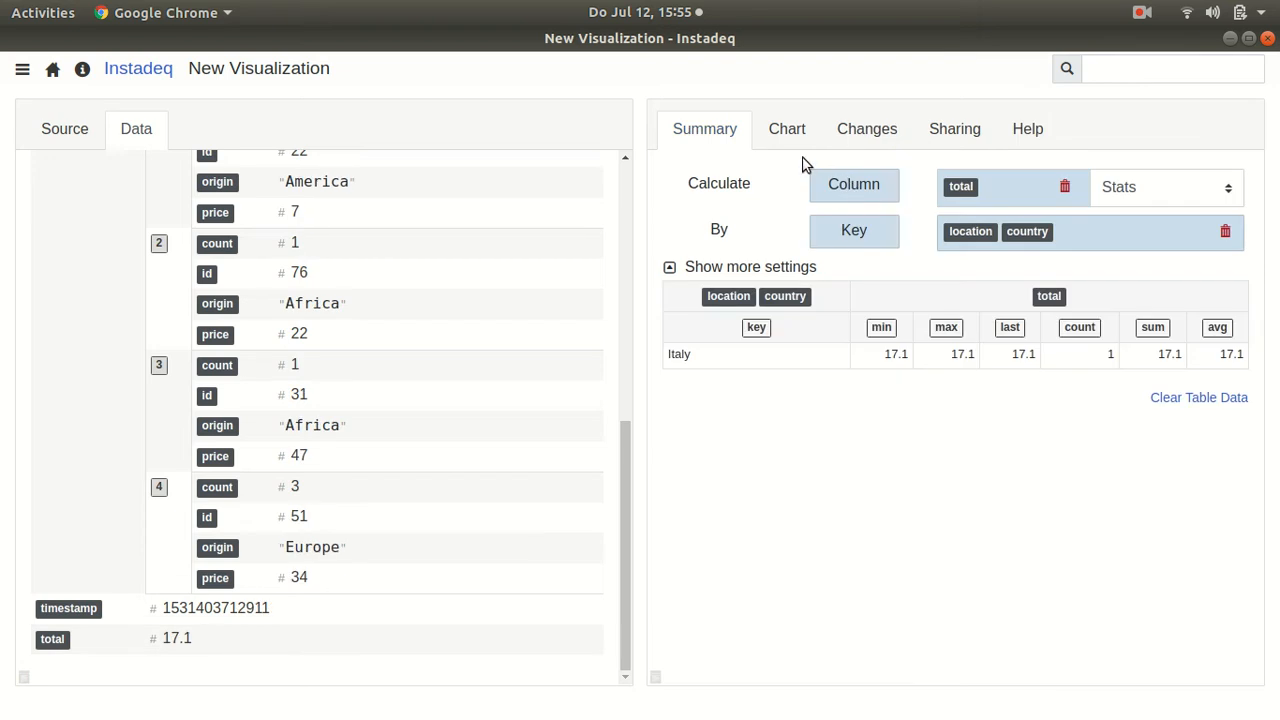
Visualize the summary of totals by country as a Land Map.
{"action": "left_click", "coordinate": [787, 137]}
{"action": "left_click", "coordinate": [795, 180]}
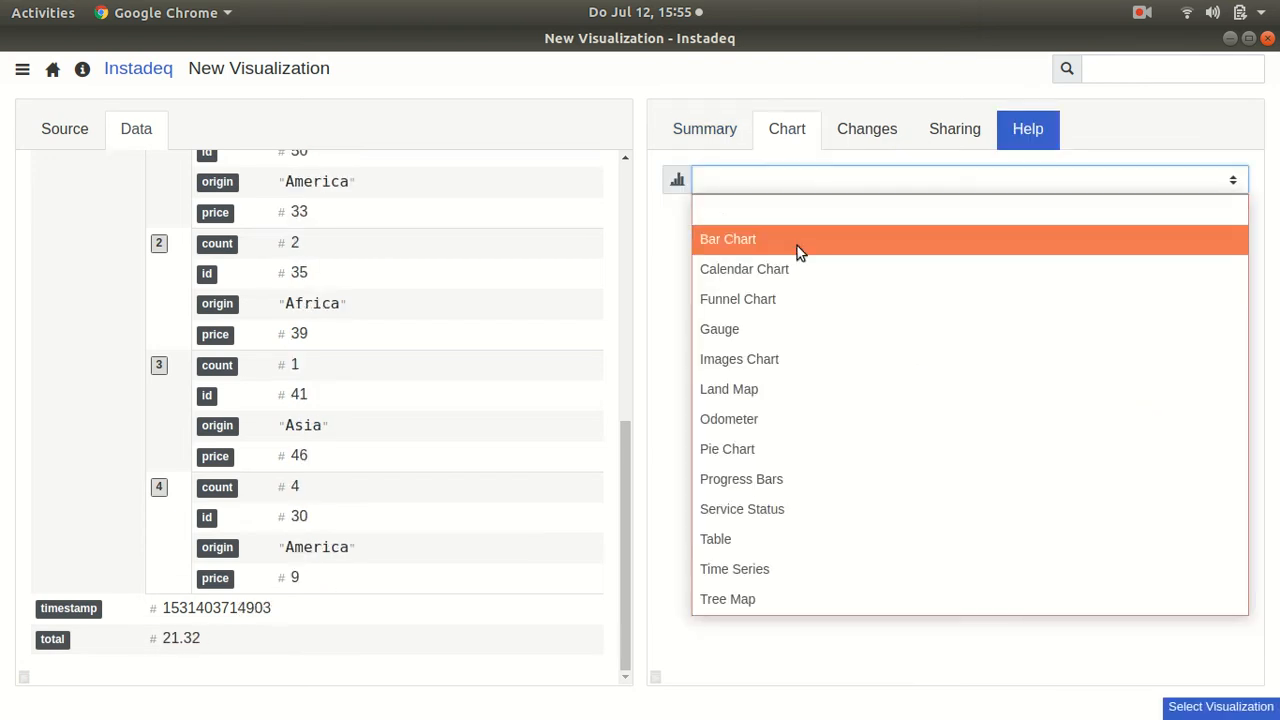
{"action": "left_click", "coordinate": [754, 389]}
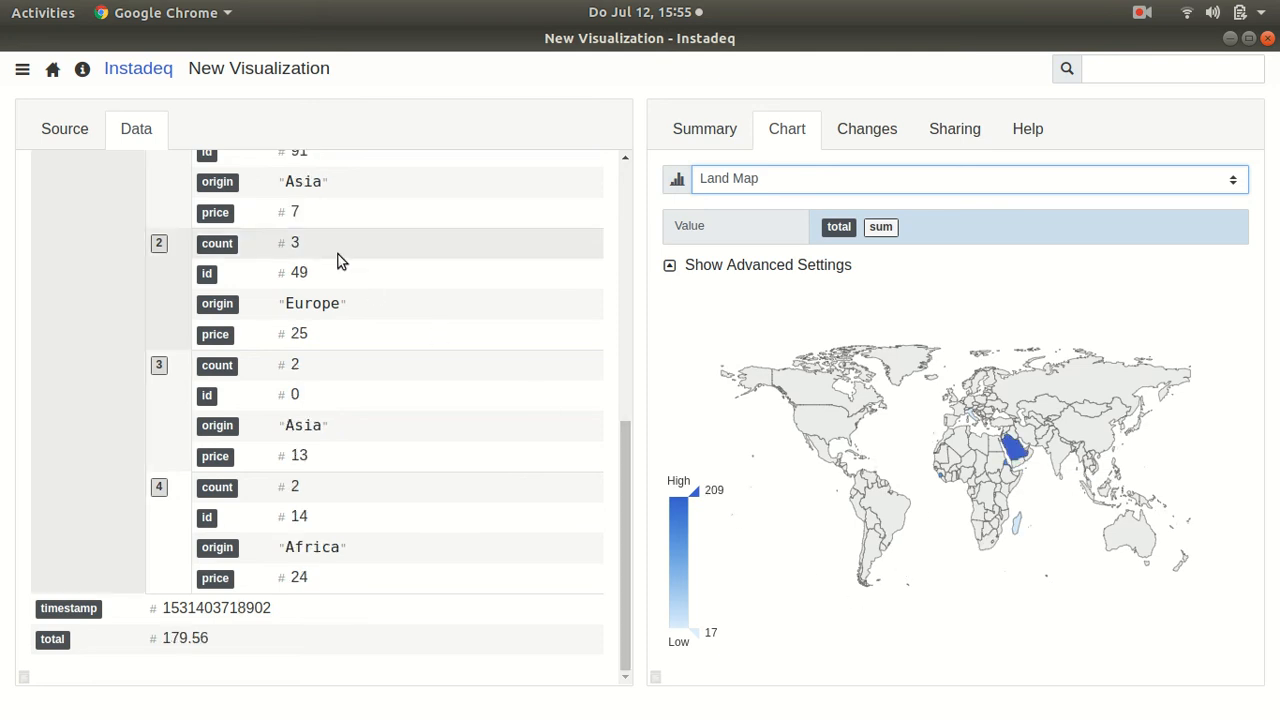
Rename the land map visualization as "Total by Country".
{"action": "double_click", "coordinate": [232, 68]}
{"action": "type", "text": "Total by Country"}
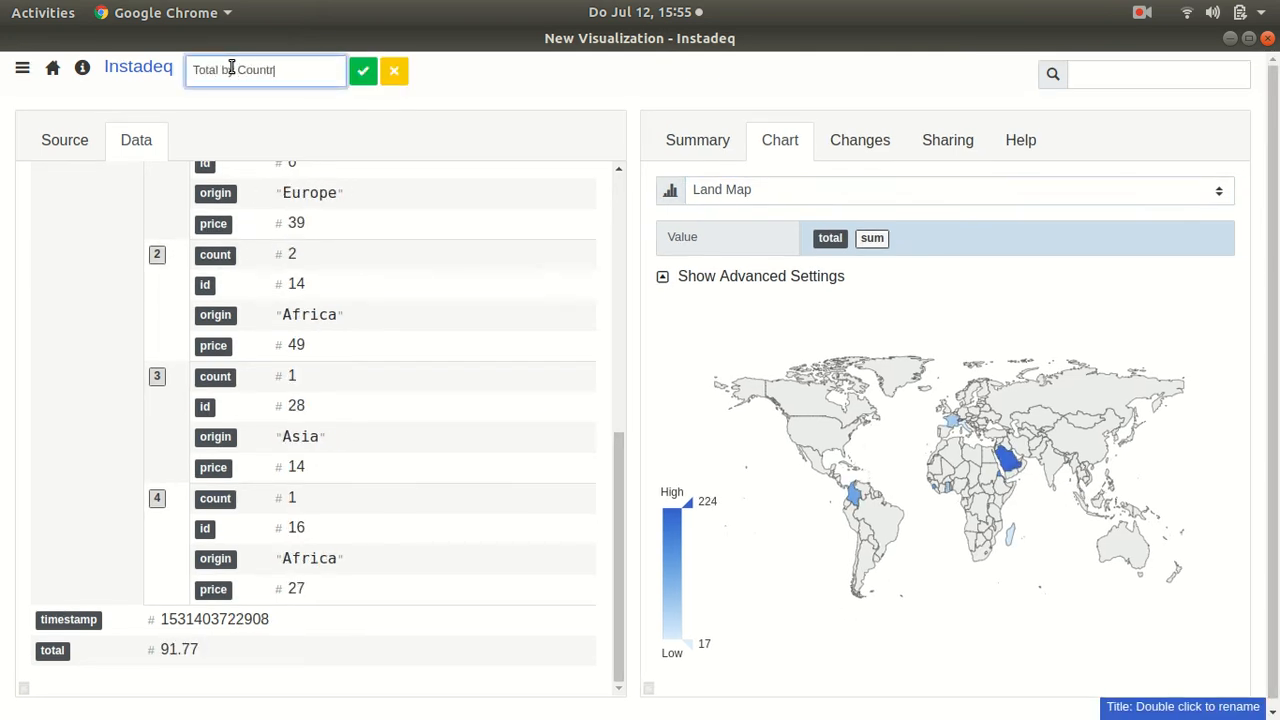
{"action": "key", "text": "Return"}
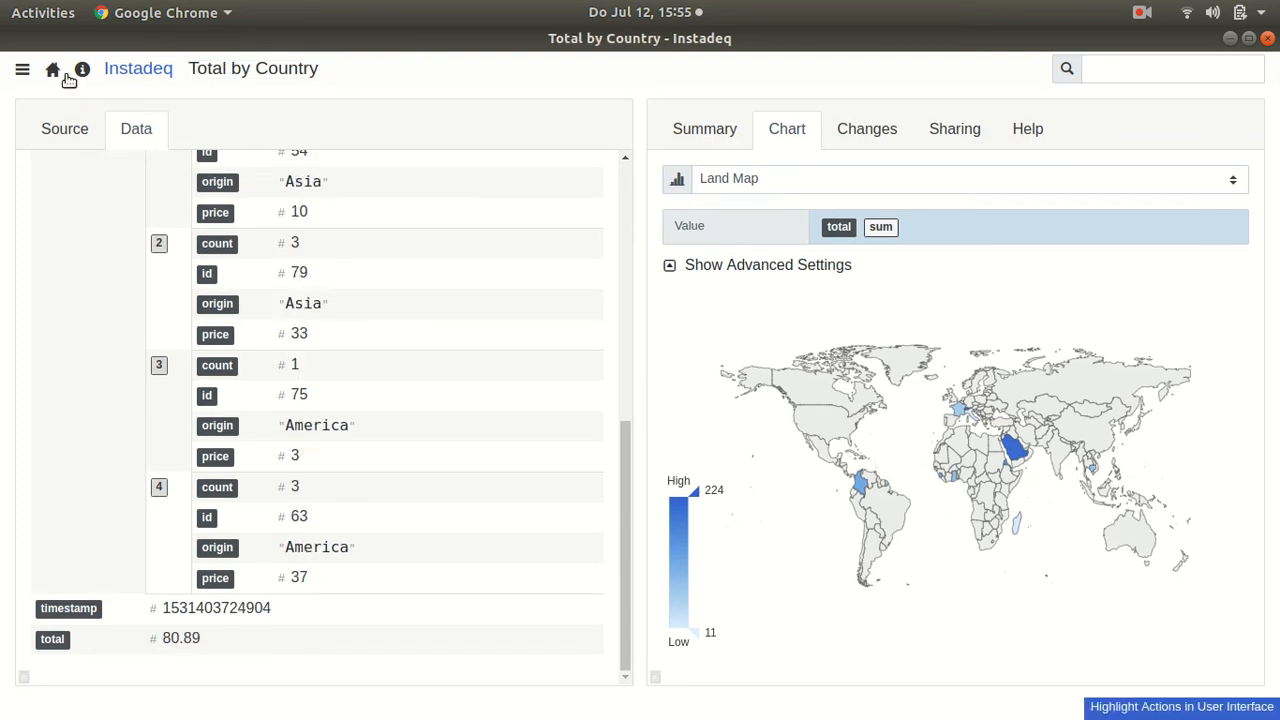
Create another visualization from the start page, using Sample Source with its default interval, and show its incoming data.
{"action": "left_click", "coordinate": [53, 69]}
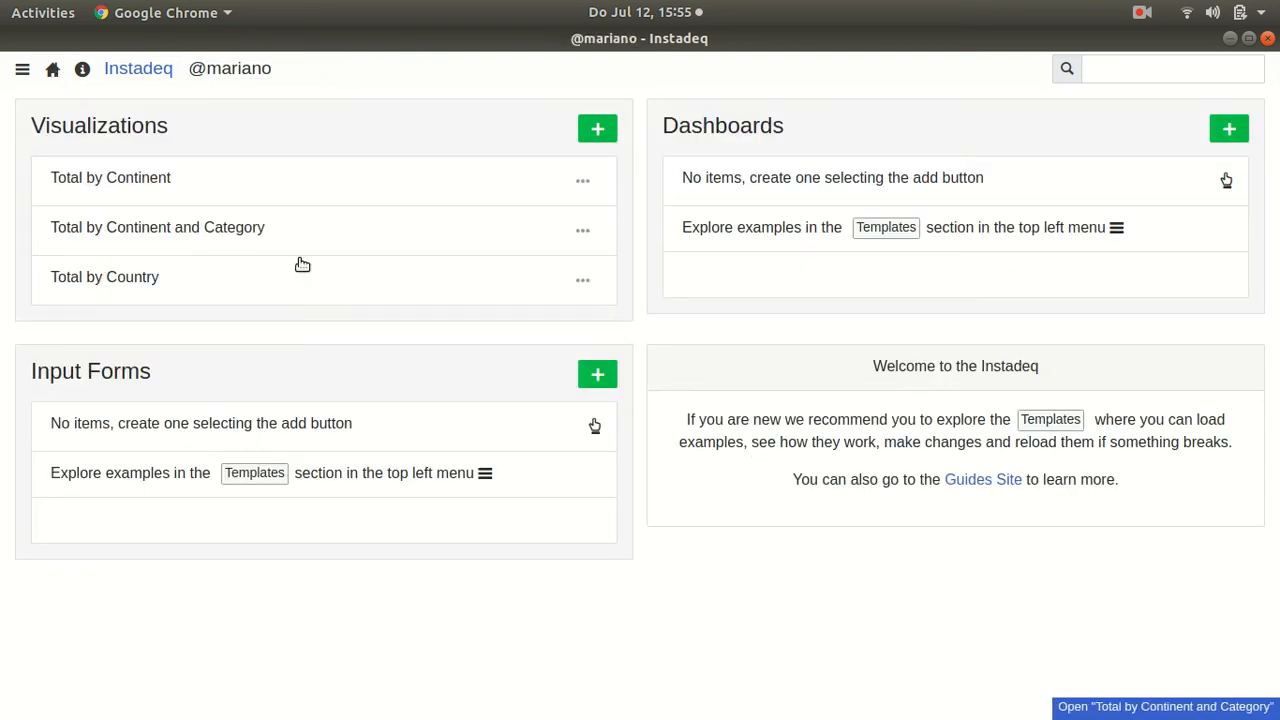
{"action": "left_click", "coordinate": [600, 132]}
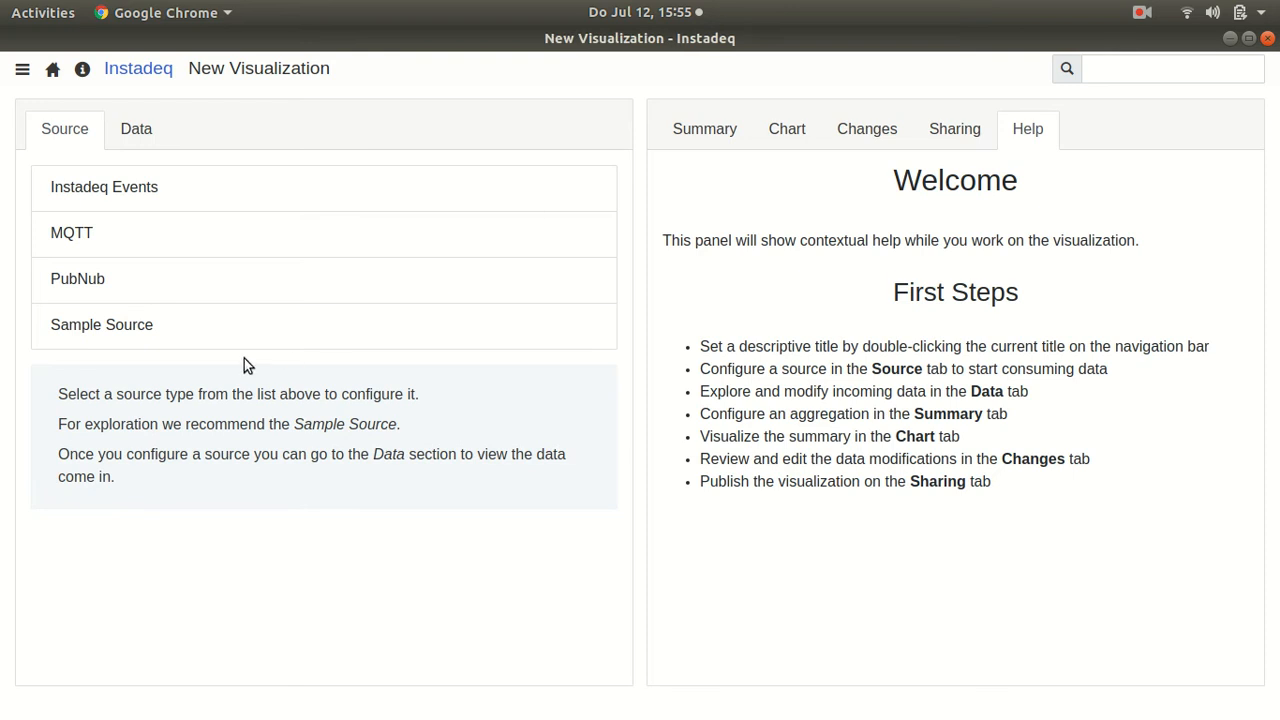
{"action": "left_click", "coordinate": [228, 330]}
{"action": "left_click", "coordinate": [290, 283]}
{"action": "left_click", "coordinate": [147, 132]}
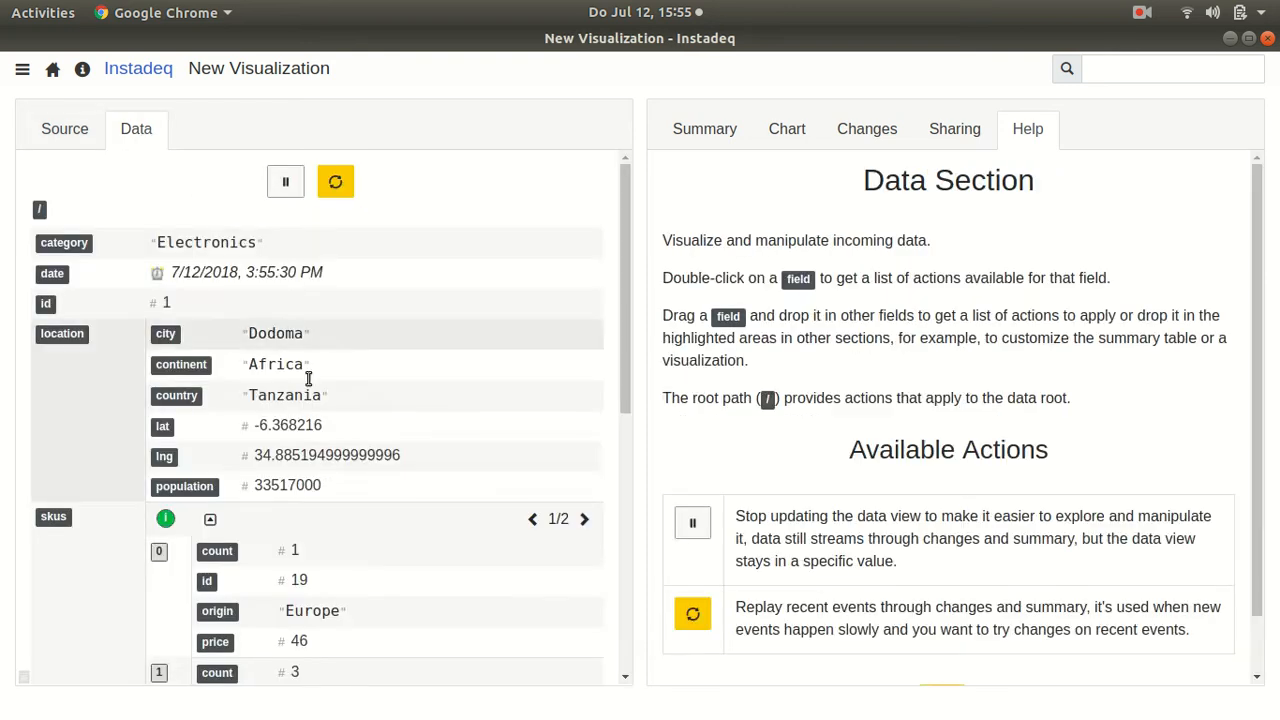
Configure the summary with the location's lat and lng fields and the total field as calculated columns, and the location's city as key.
{"action": "left_click", "coordinate": [719, 135]}
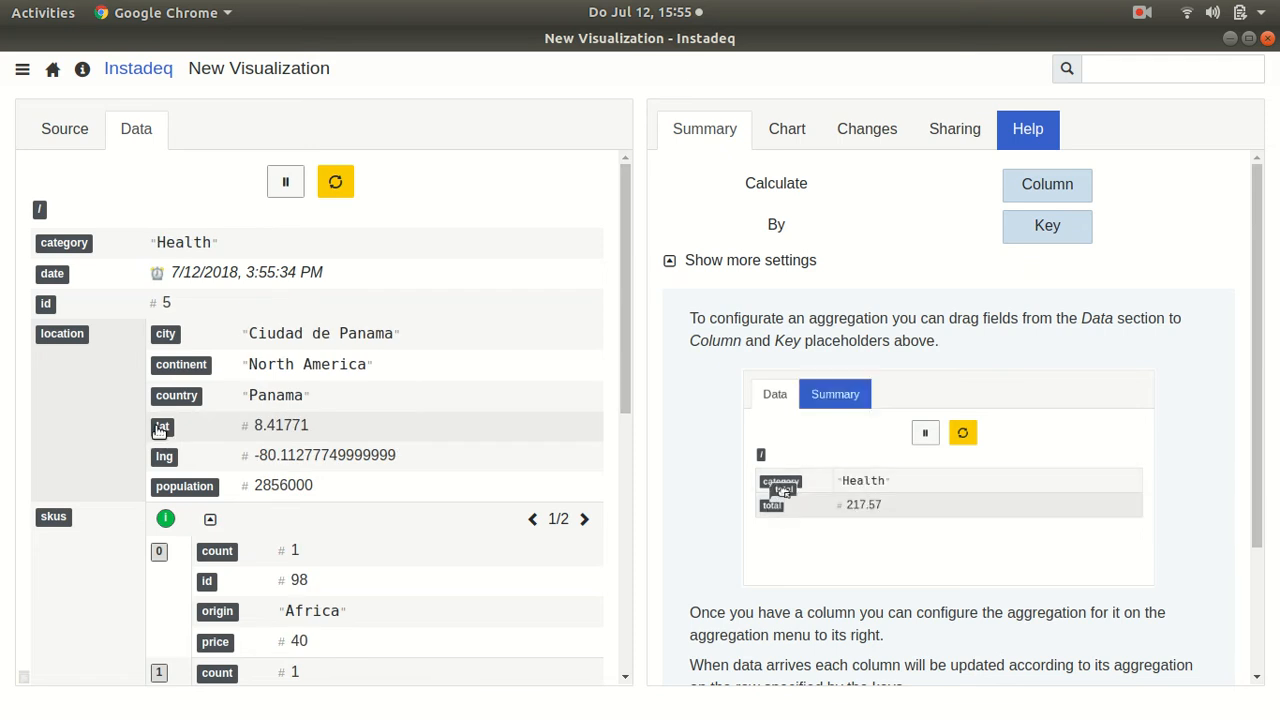
{"action": "left_click_drag", "start_coordinate": [200, 432], "coordinate": [1050, 180]}
{"action": "left_click_drag", "start_coordinate": [200, 455], "coordinate": [831, 188]}
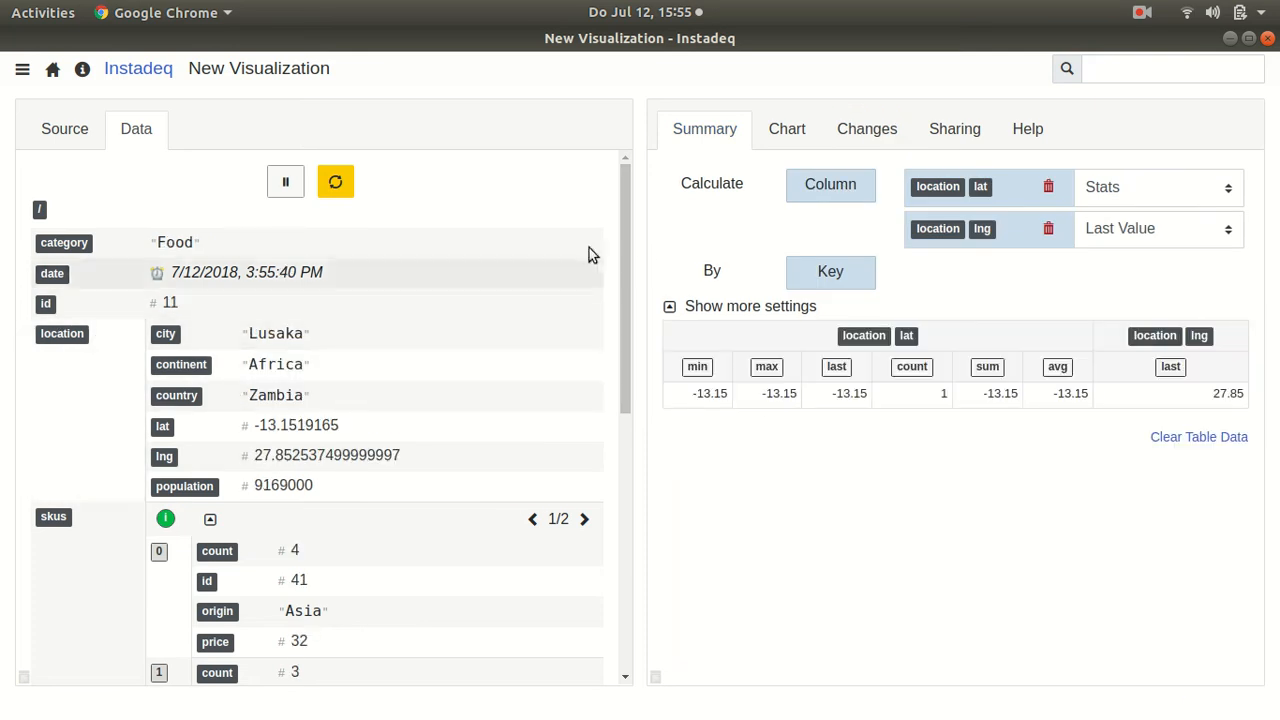
{"action": "left_click_drag", "start_coordinate": [625, 249], "coordinate": [602, 549]}
{"action": "left_click_drag", "start_coordinate": [86, 648], "coordinate": [831, 200]}
{"action": "scroll", "coordinate": [585, 345], "scroll_direction": "up", "scroll_amount": 10}
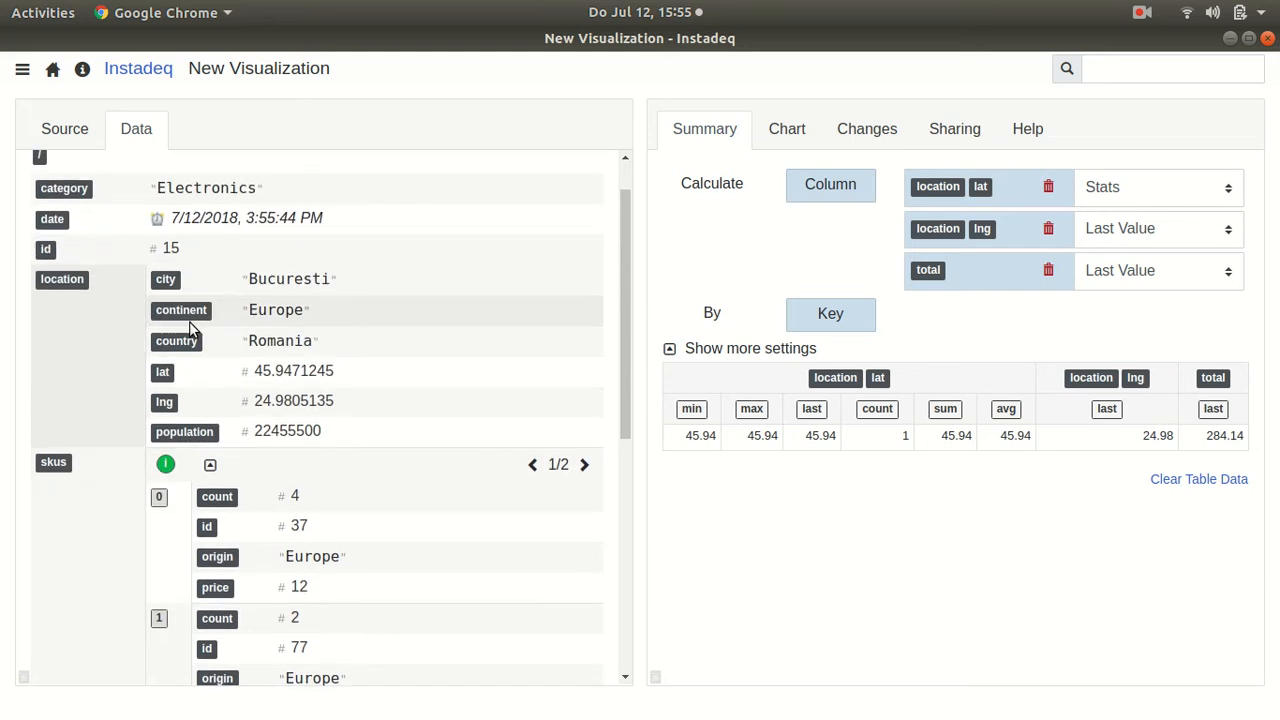
{"action": "left_click_drag", "start_coordinate": [168, 284], "coordinate": [847, 318]}
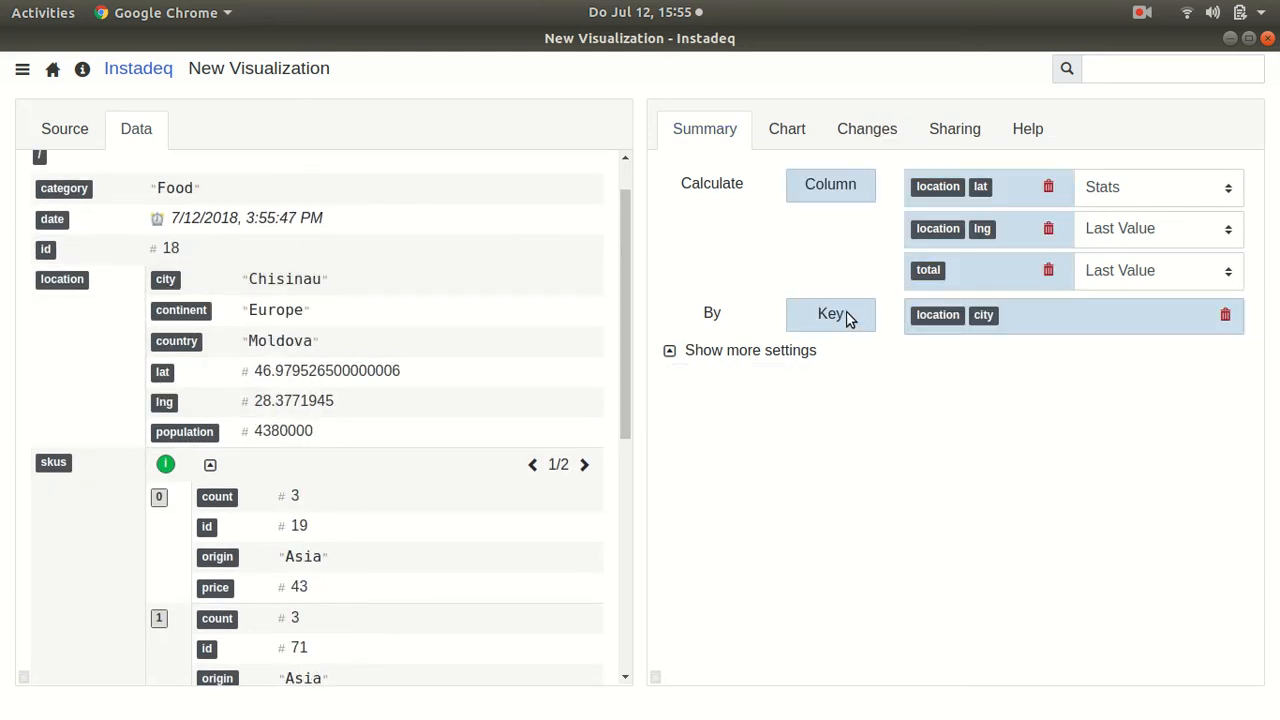
Preview the city summary as 3D Line, 3D Map and 3D Scatter charts.
{"action": "left_click", "coordinate": [787, 130]}
{"action": "left_click", "coordinate": [751, 190]}
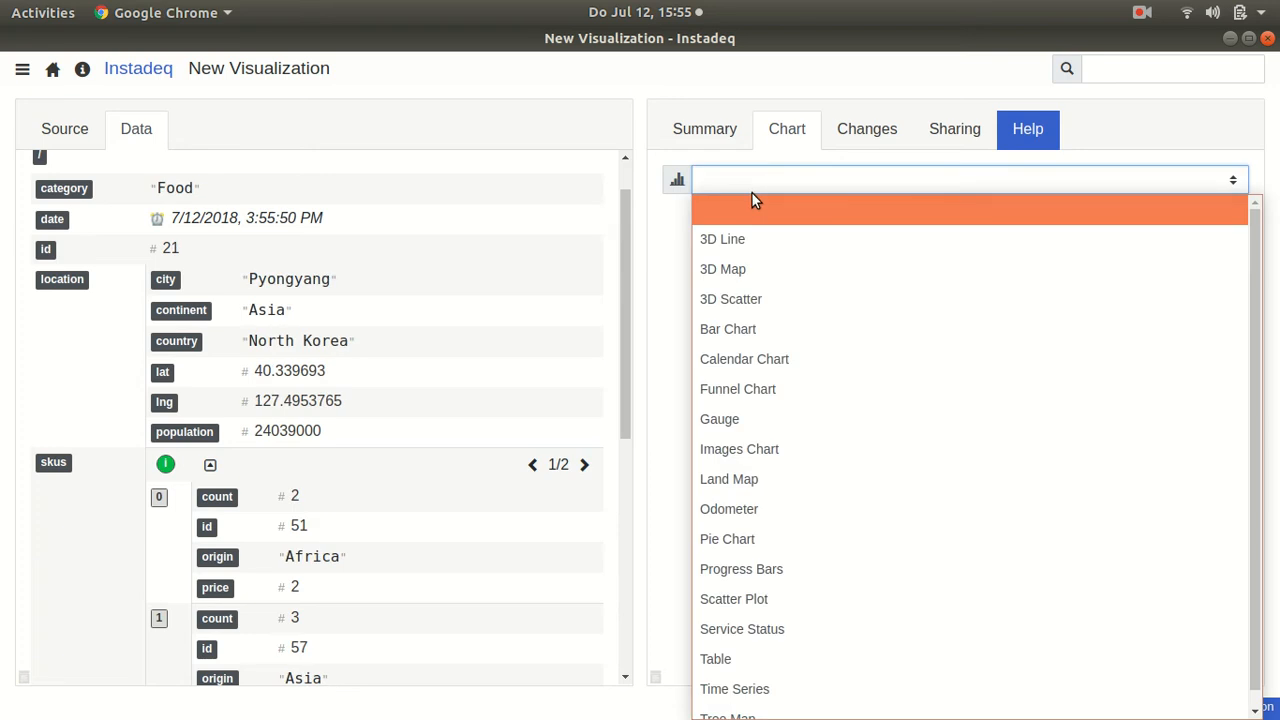
{"action": "left_click", "coordinate": [755, 250]}
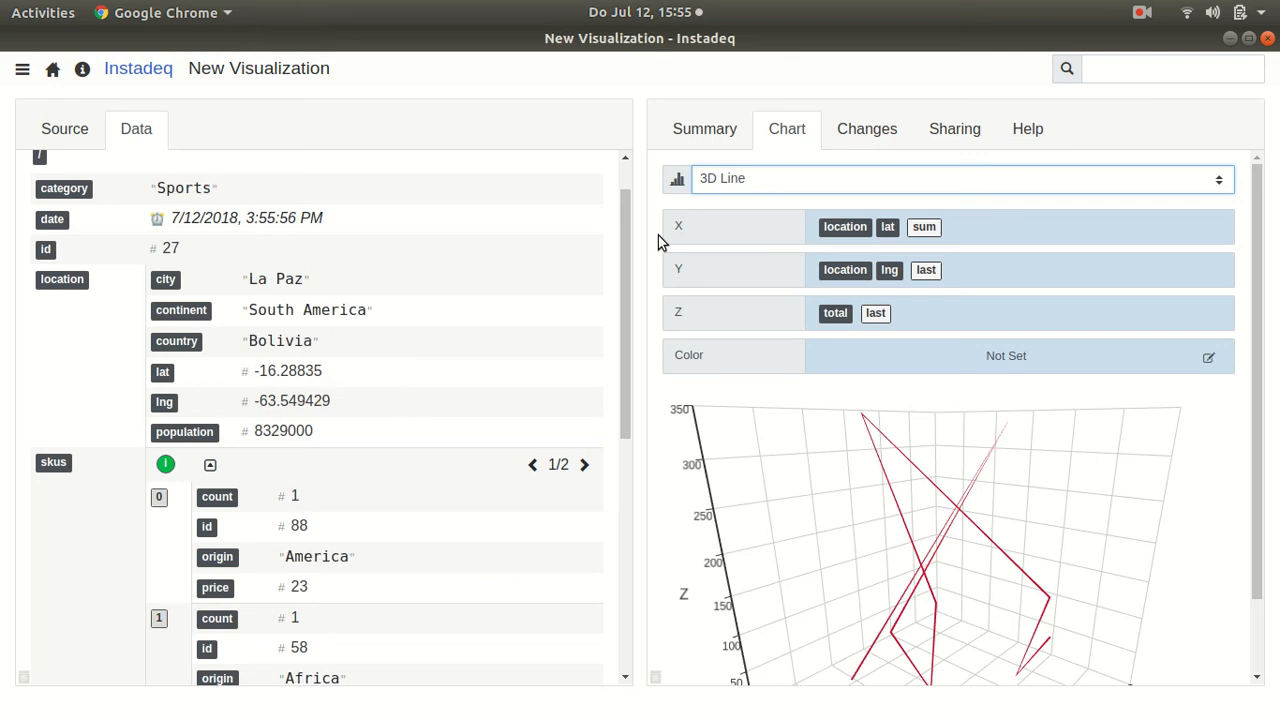
{"action": "key", "text": "Down"}
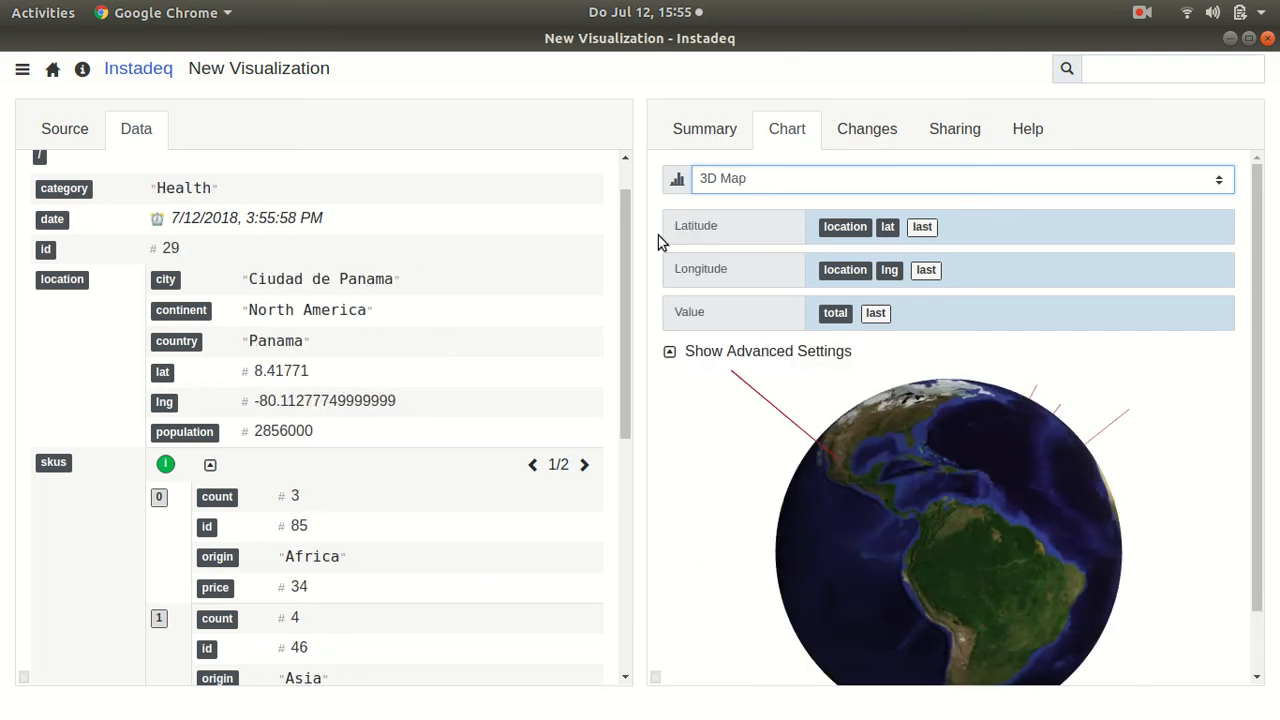
{"action": "key", "text": "Down"}
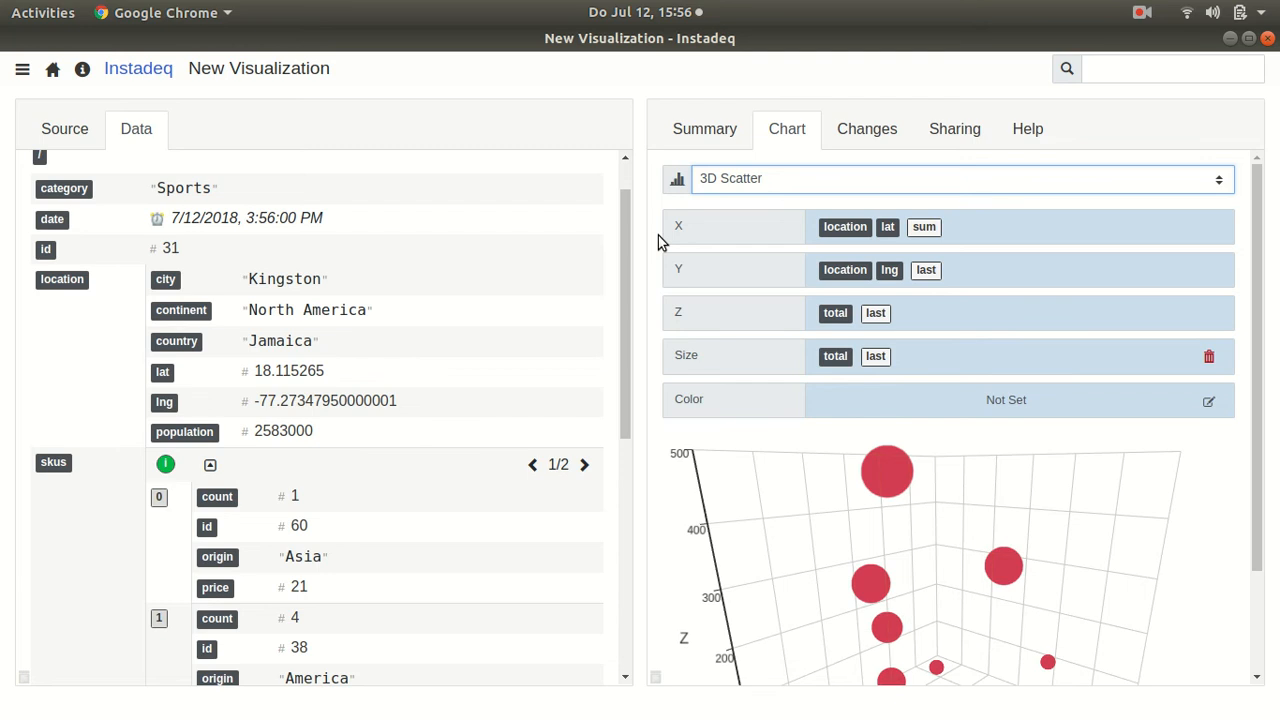
{"action": "scroll", "coordinate": [1105, 410], "scroll_direction": "down", "scroll_amount": 1}
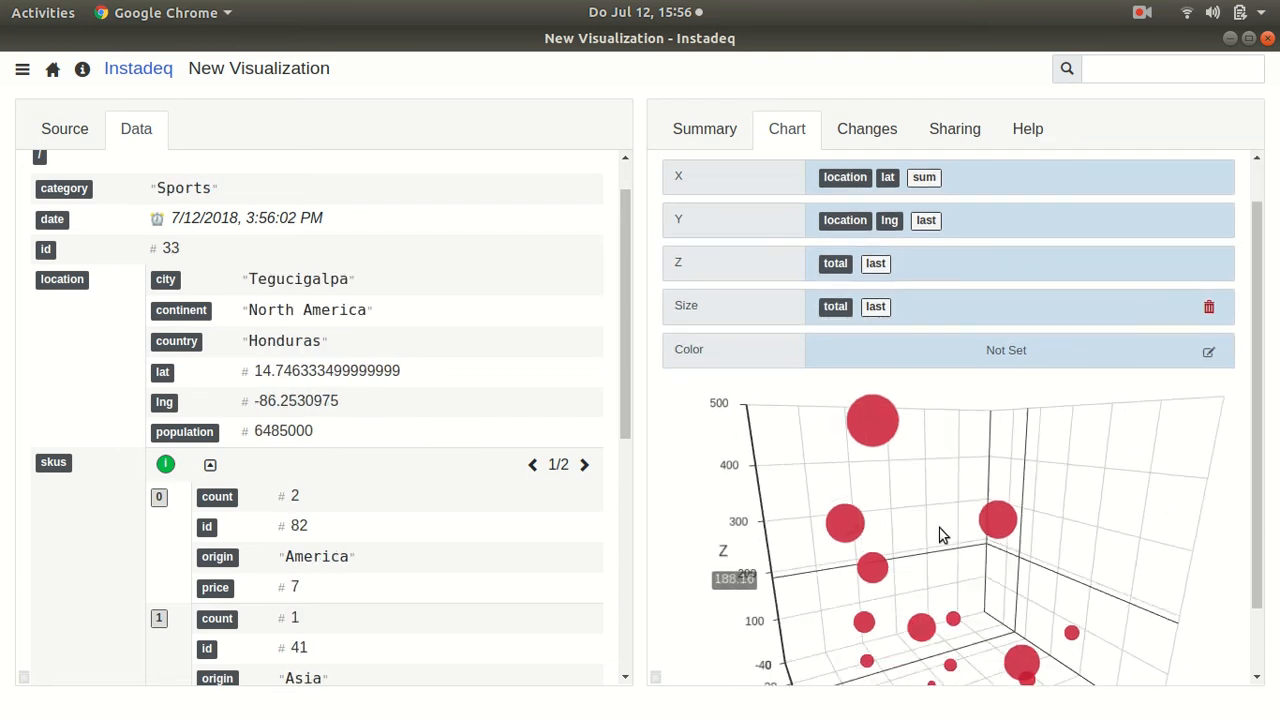
{"action": "scroll", "coordinate": [730, 240], "scroll_direction": "up", "scroll_amount": 1}
Preview the city summary with other chart types, including Bar Chart, Funnel Chart, Odometer and Scatter Plot.
{"action": "left_click", "coordinate": [748, 185]}
{"action": "left_click", "coordinate": [736, 321]}
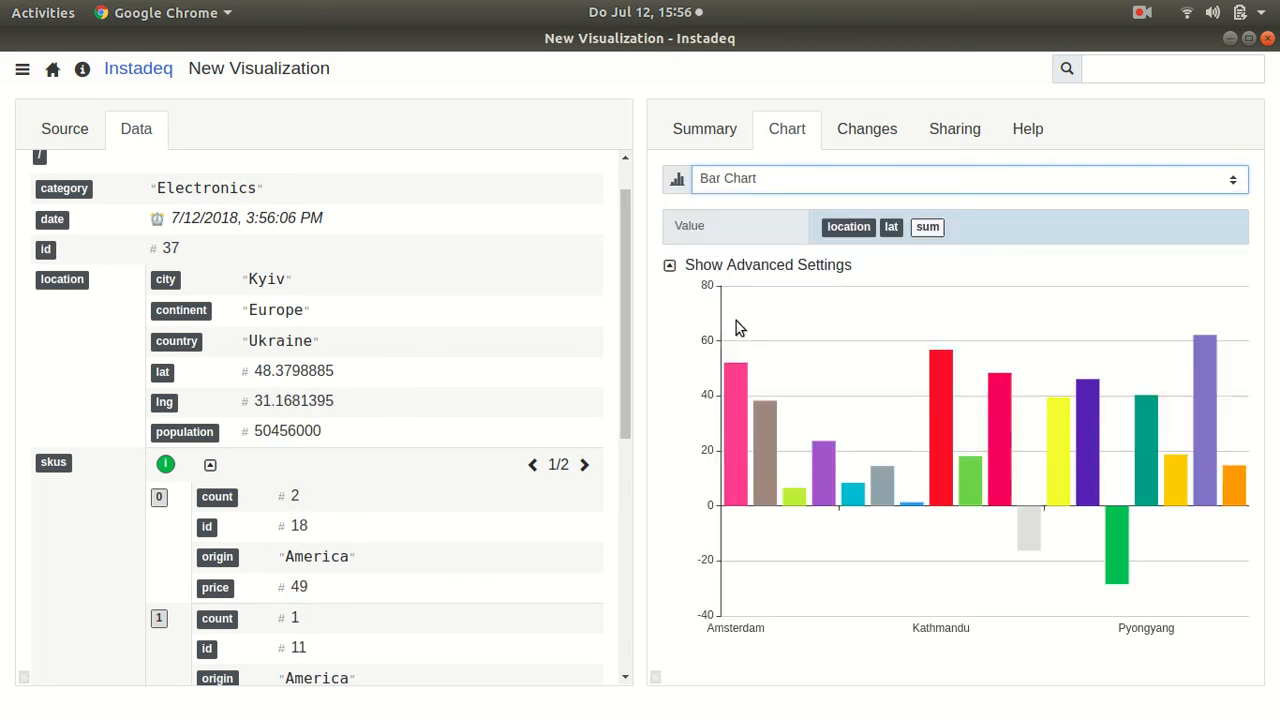
{"action": "key", "text": "Down"}
{"action": "key", "text": "Down"}
{"action": "key", "text": "Down"}
{"action": "key", "text": "Down"}
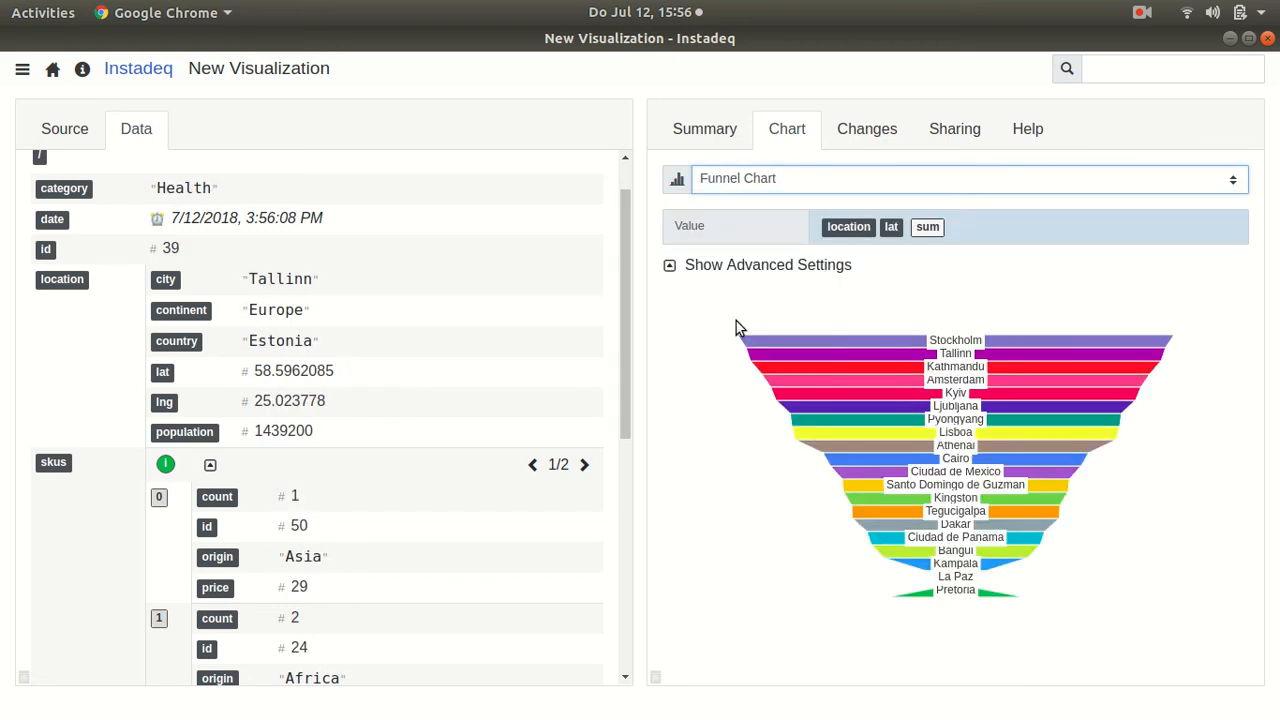
{"action": "key", "text": "Down"}
{"action": "key", "text": "Down"}
{"action": "key", "text": "Down"}
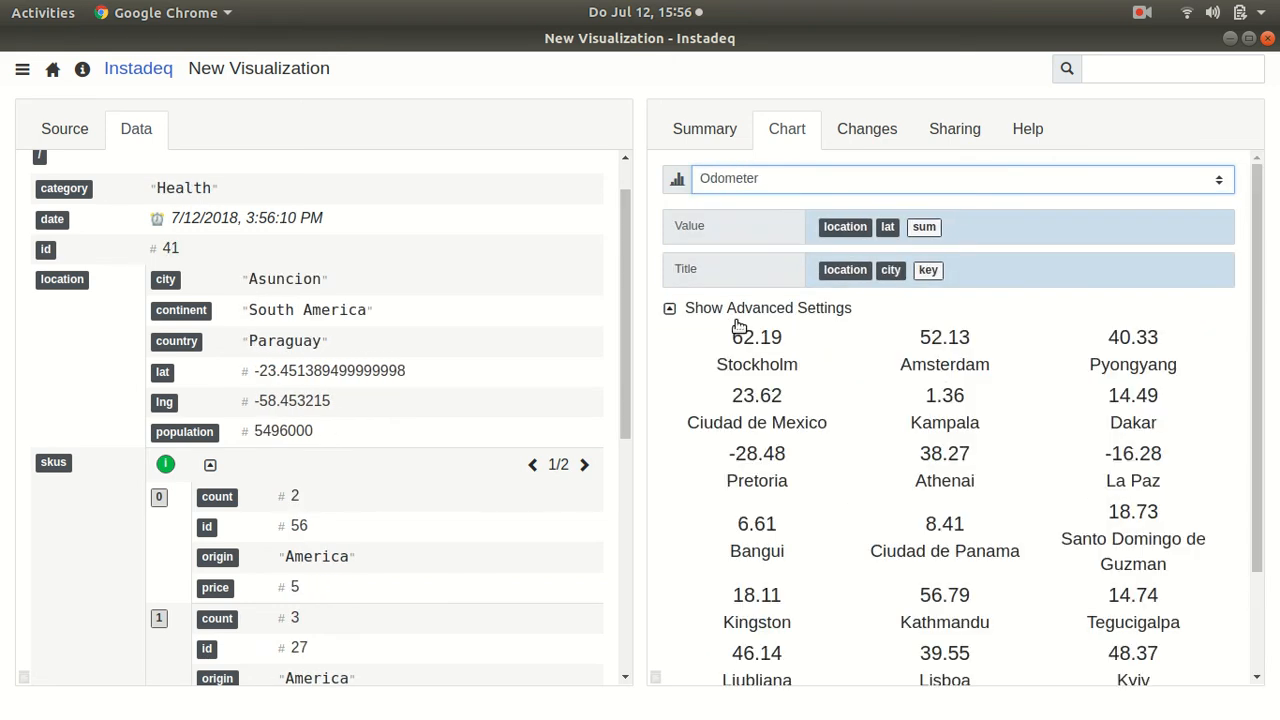
{"action": "key", "text": "Down"}
{"action": "key", "text": "Down"}
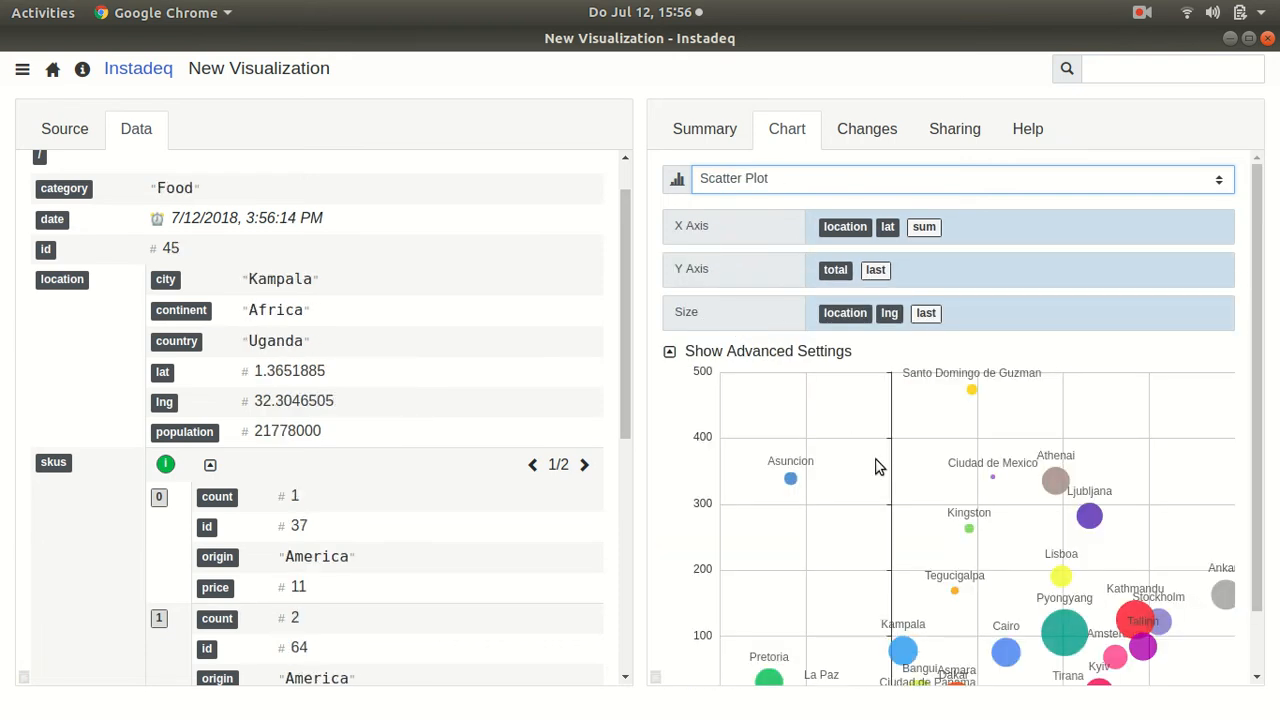
{"action": "scroll", "coordinate": [846, 420], "scroll_direction": "down", "scroll_amount": 1}
{"action": "scroll", "coordinate": [727, 401], "scroll_direction": "up", "scroll_amount": 1}
Visualize the city summary as a 3D Map and rename the visualization as "Sales by Location".
{"action": "left_click", "coordinate": [771, 180]}
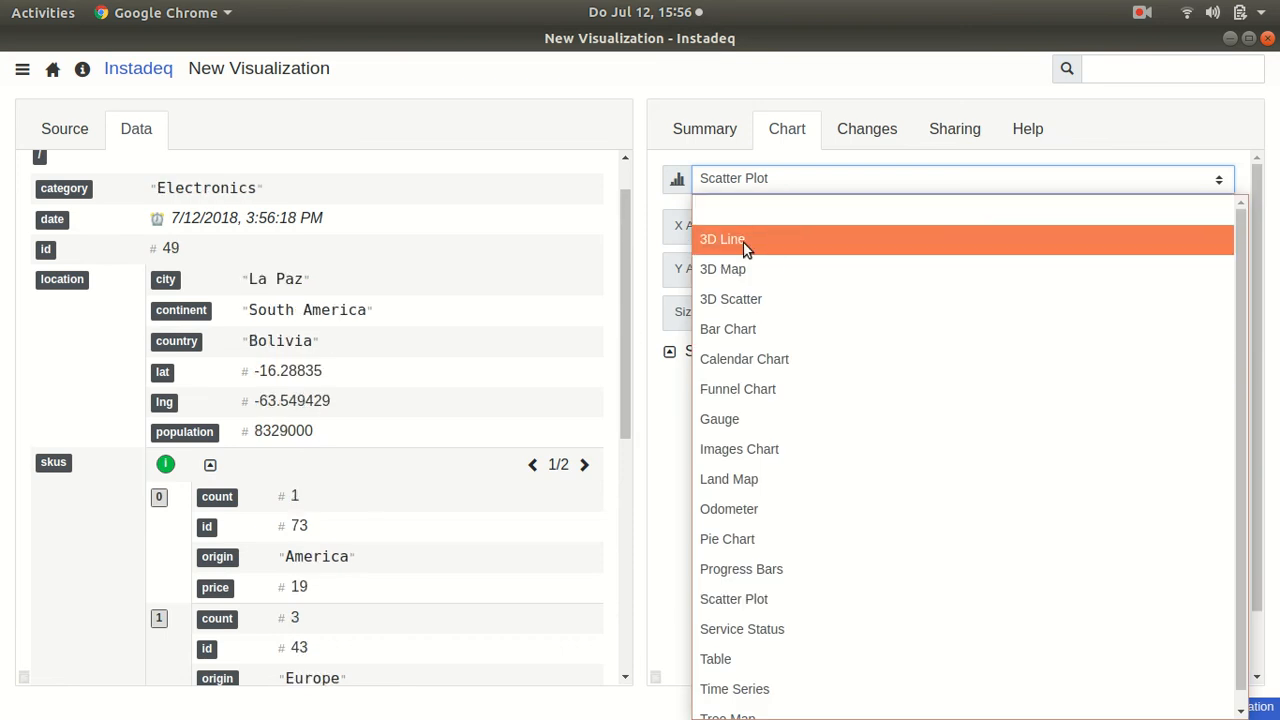
{"action": "left_click", "coordinate": [743, 278]}
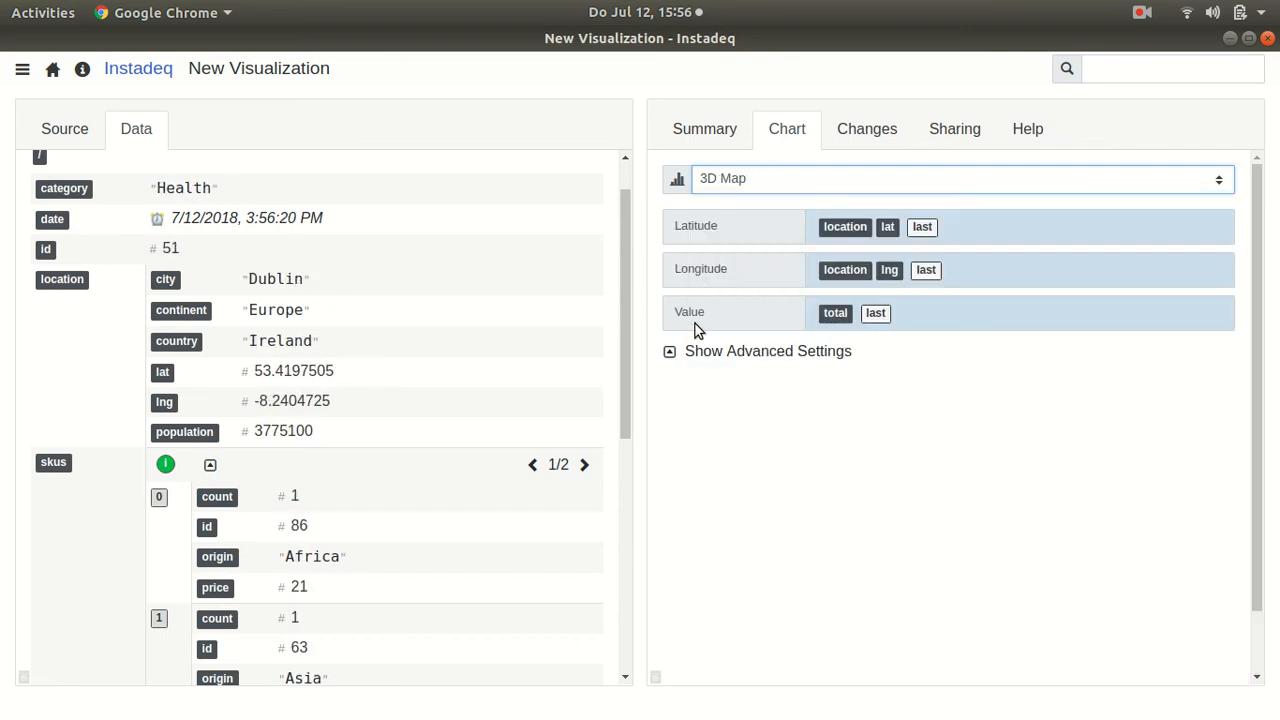
{"action": "double_click", "coordinate": [225, 69]}
{"action": "type", "text": "Sales"}
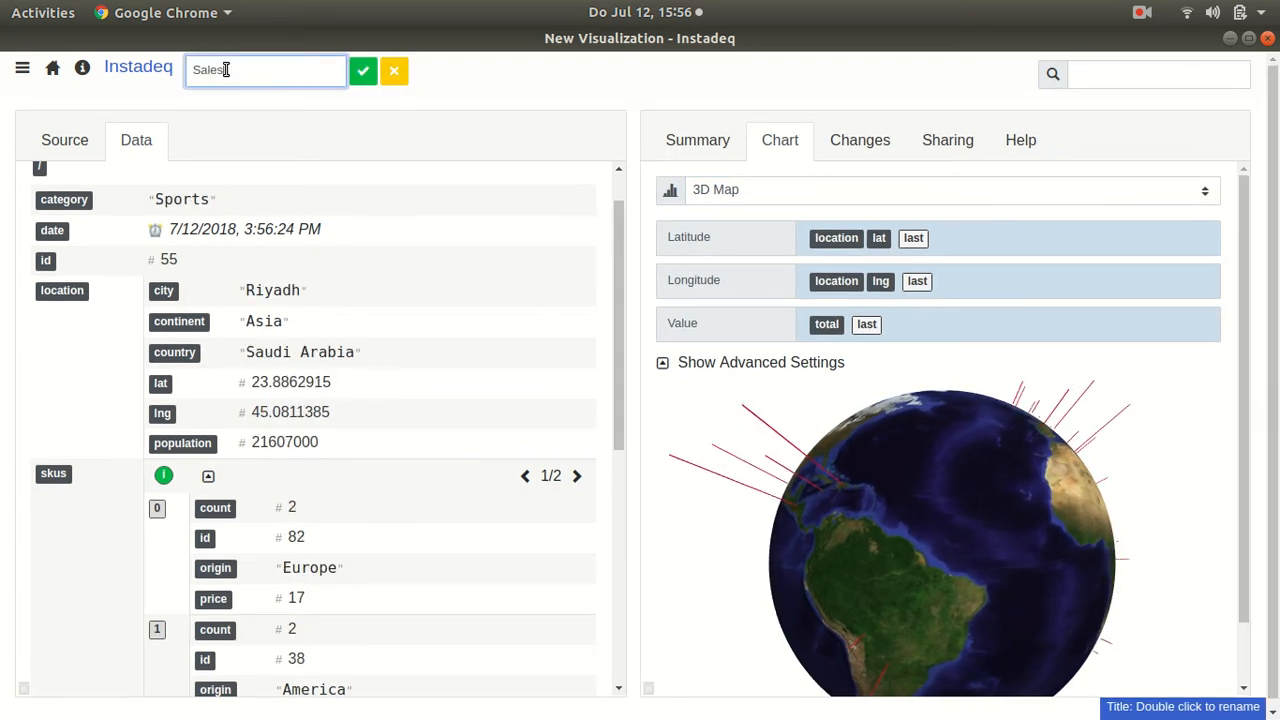
{"action": "type", "text": " by "}
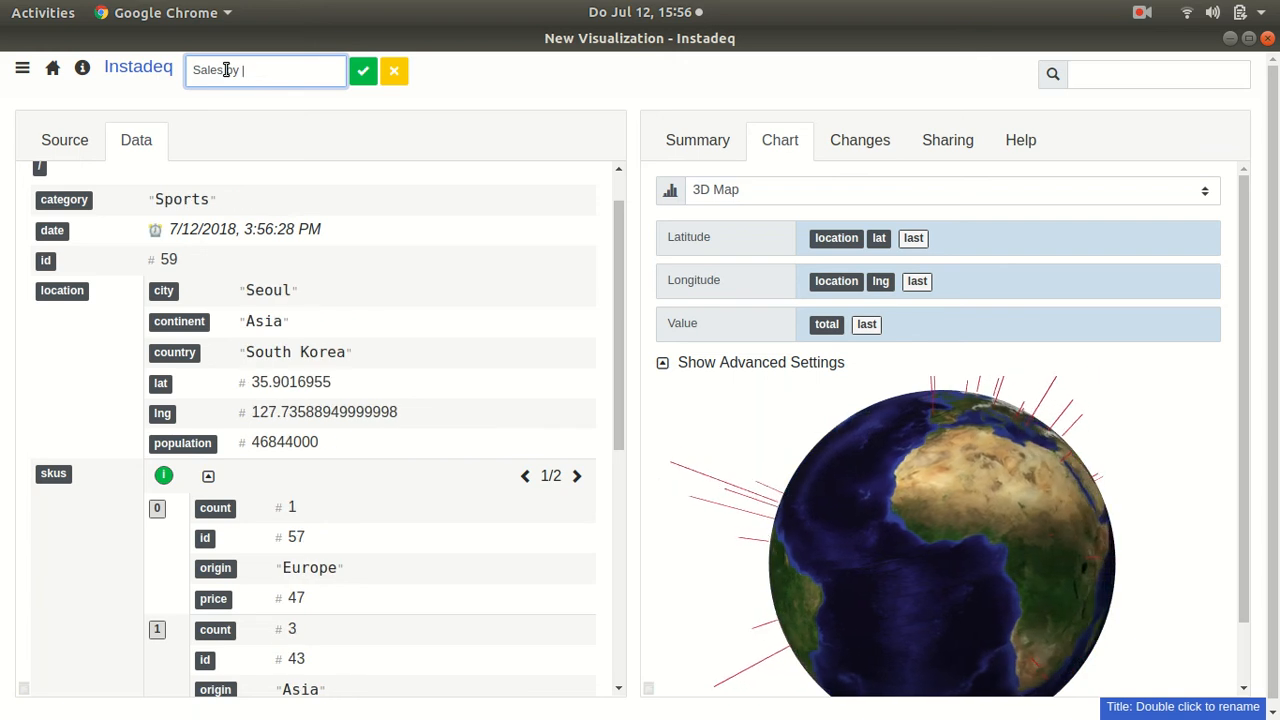
{"action": "type", "text": "Location"}
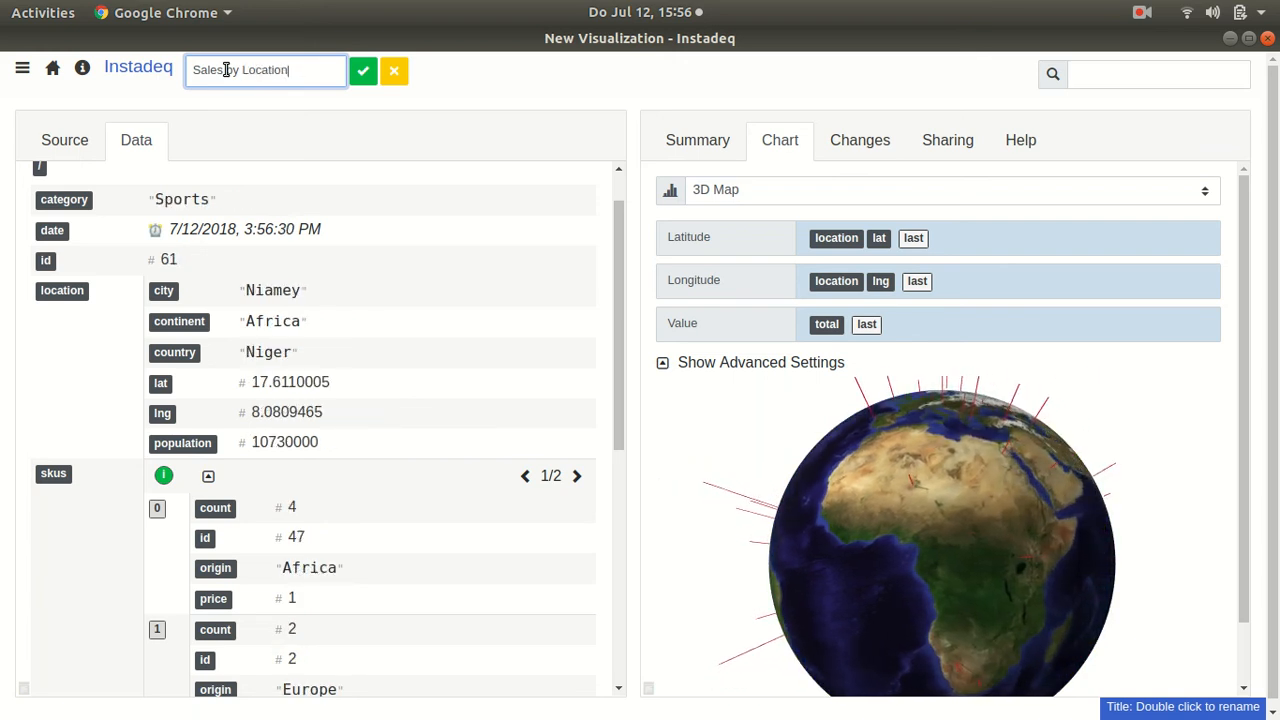
{"action": "key", "text": "Return"}
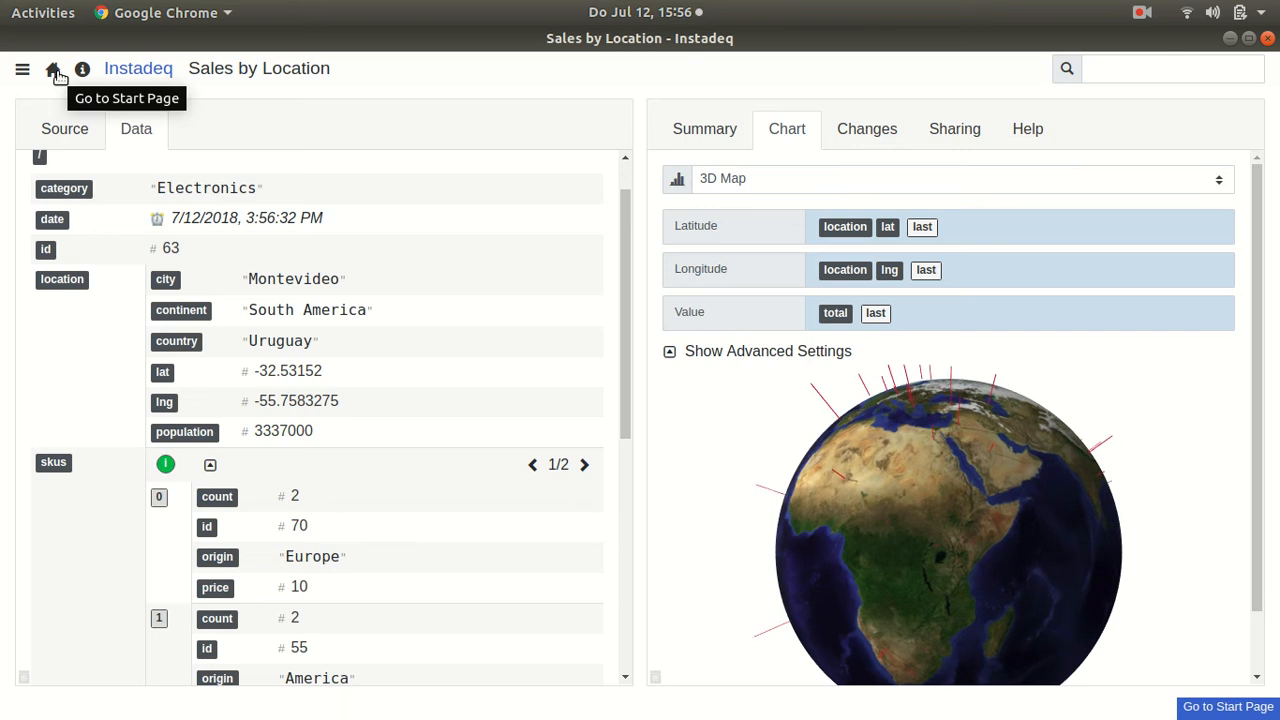
Create a further visualization from the start page, fed by Sample Source every 1 second, and show its incoming data.
{"action": "left_click", "coordinate": [54, 70]}
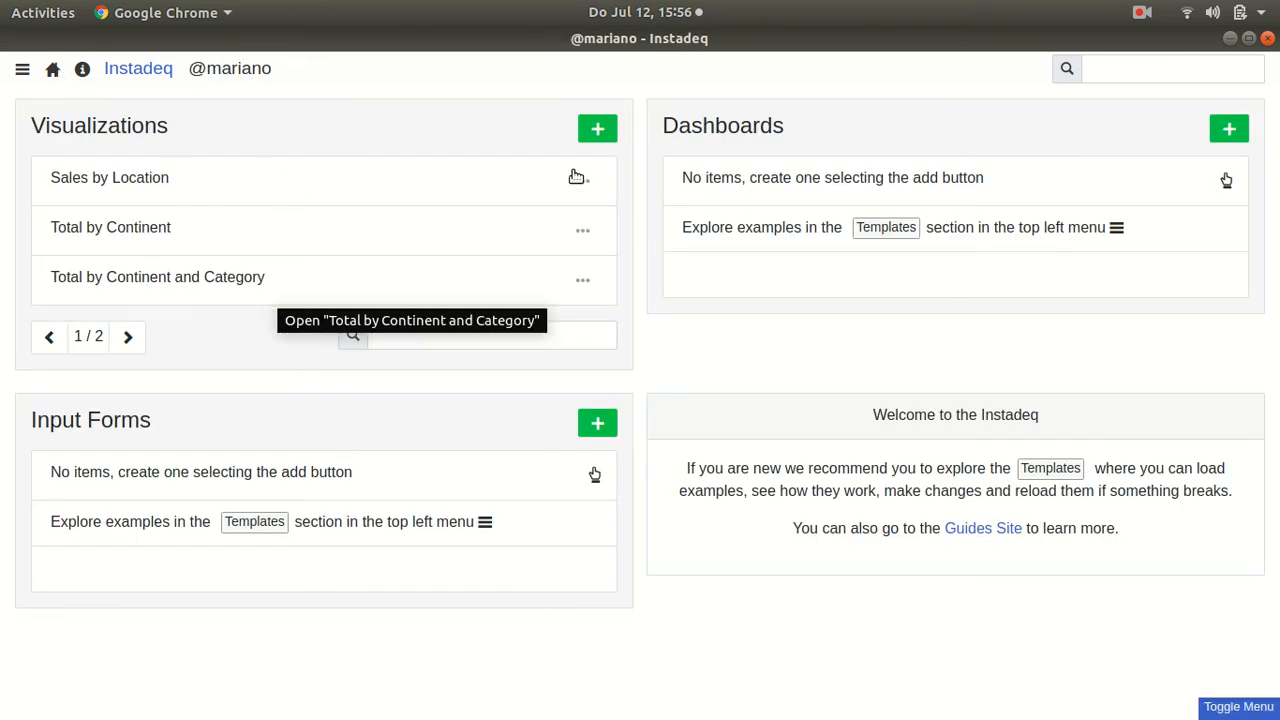
{"action": "left_click", "coordinate": [594, 133]}
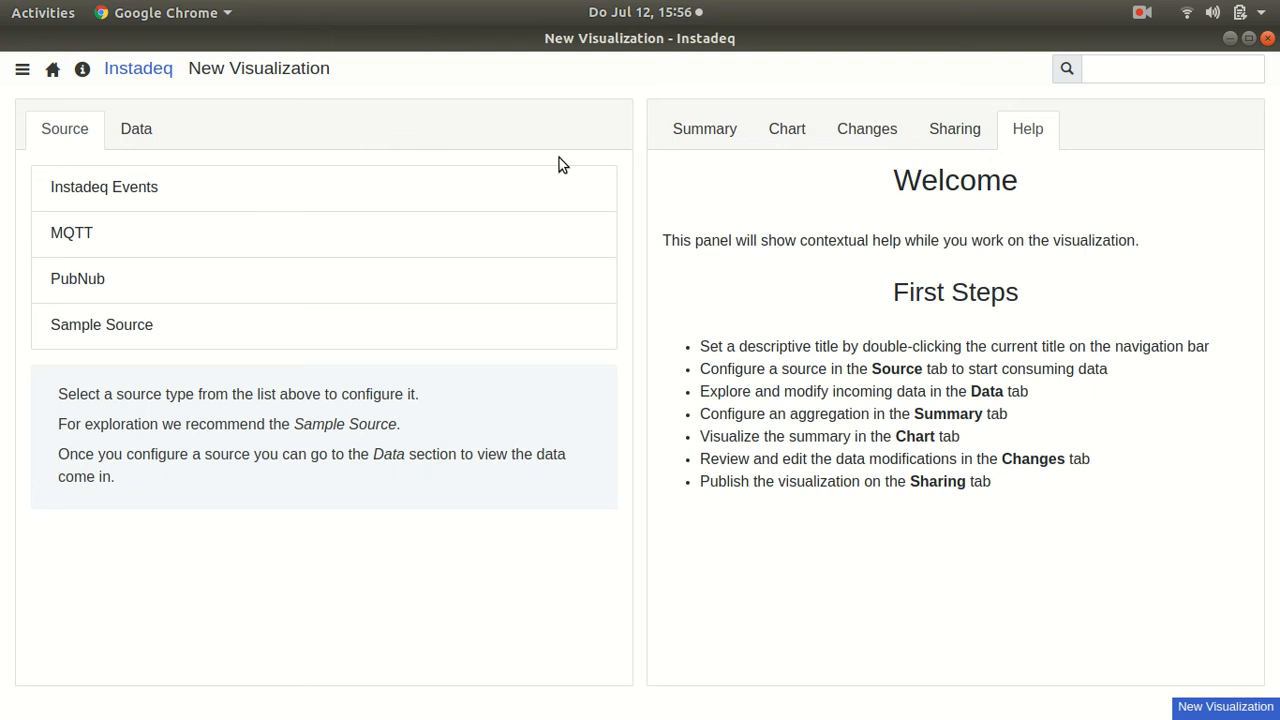
{"action": "left_click", "coordinate": [127, 331]}
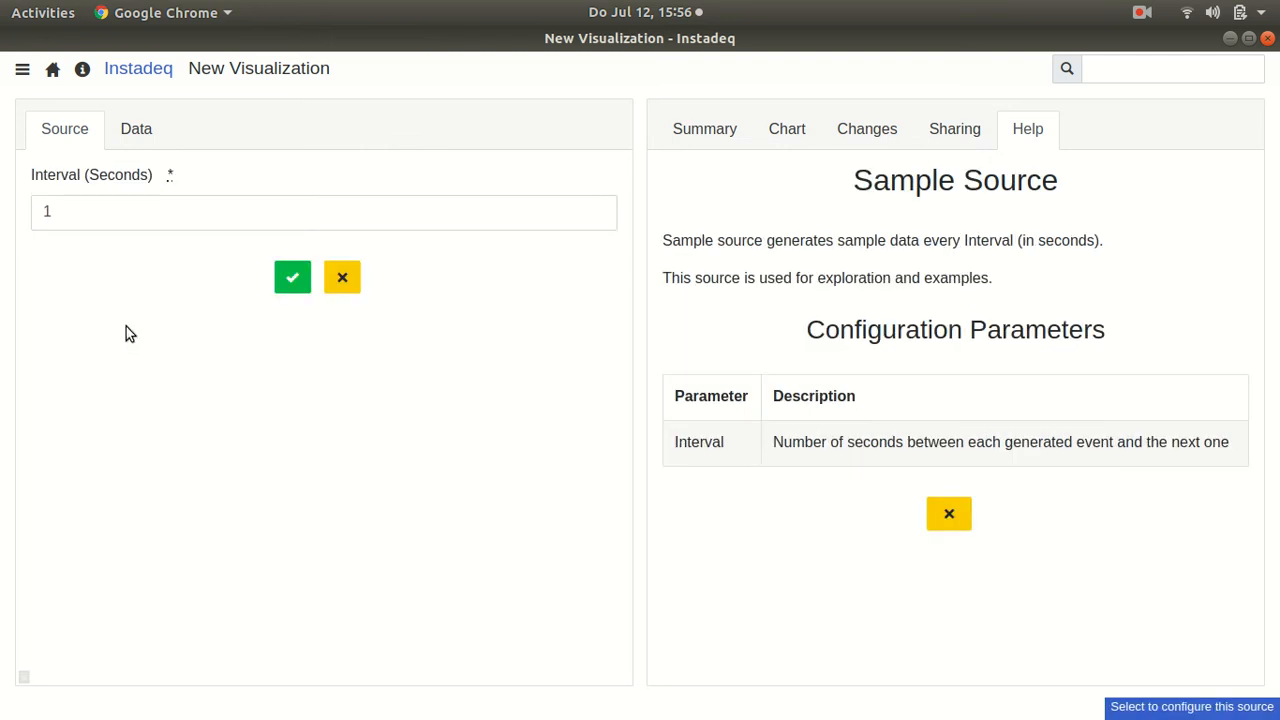
{"action": "left_click", "coordinate": [286, 275]}
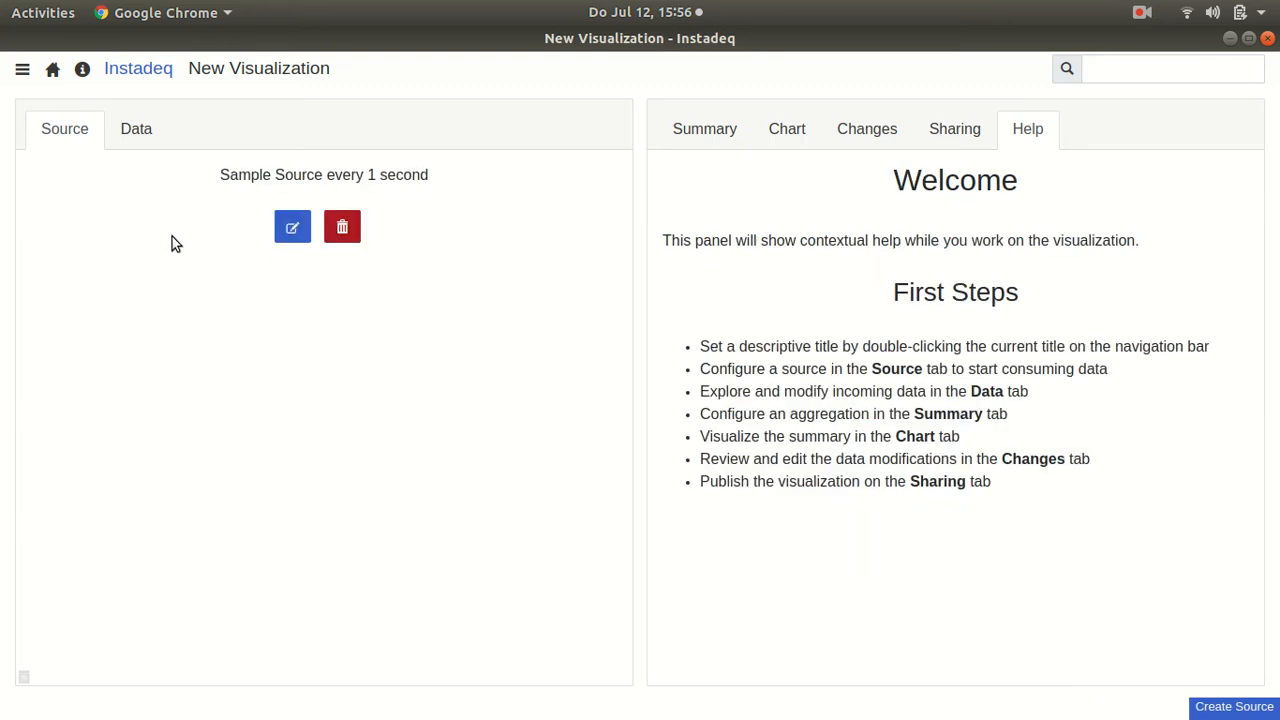
{"action": "left_click", "coordinate": [137, 137]}
Set the total field's value in the incoming data to the formula total × 1.19.
{"action": "left_click_drag", "start_coordinate": [623, 210], "coordinate": [626, 480]}
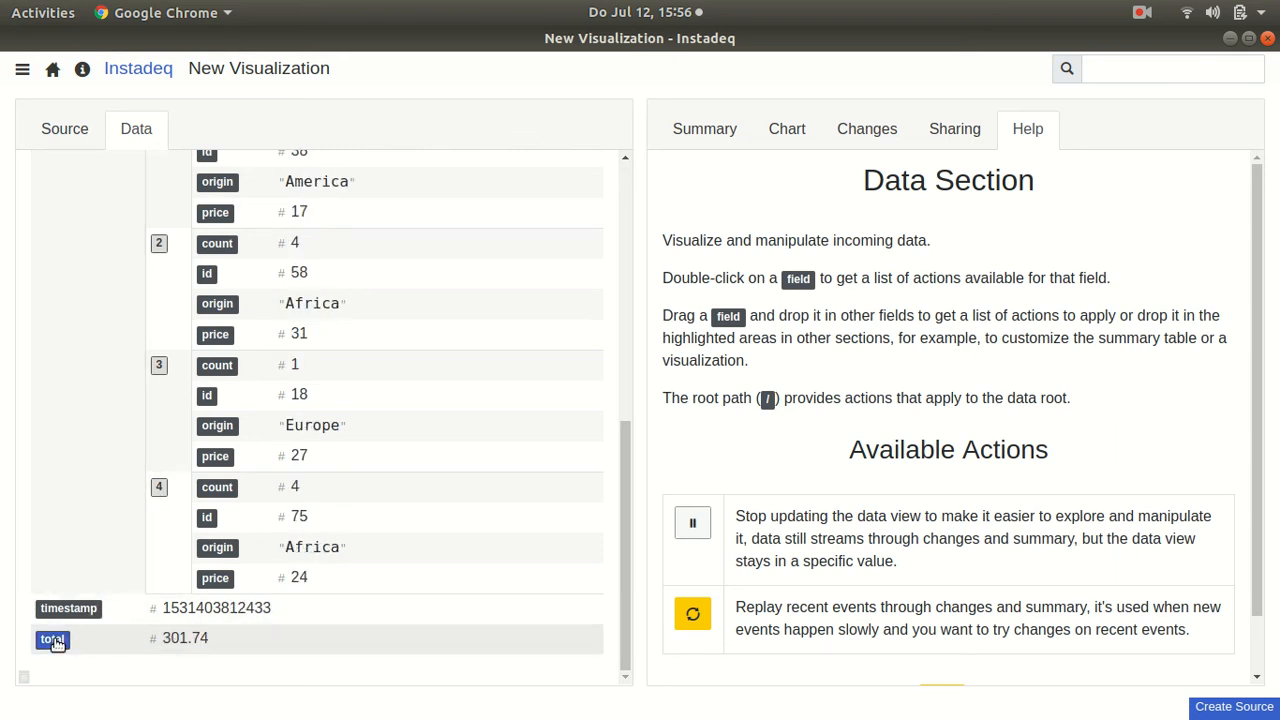
{"action": "double_click", "coordinate": [53, 640]}
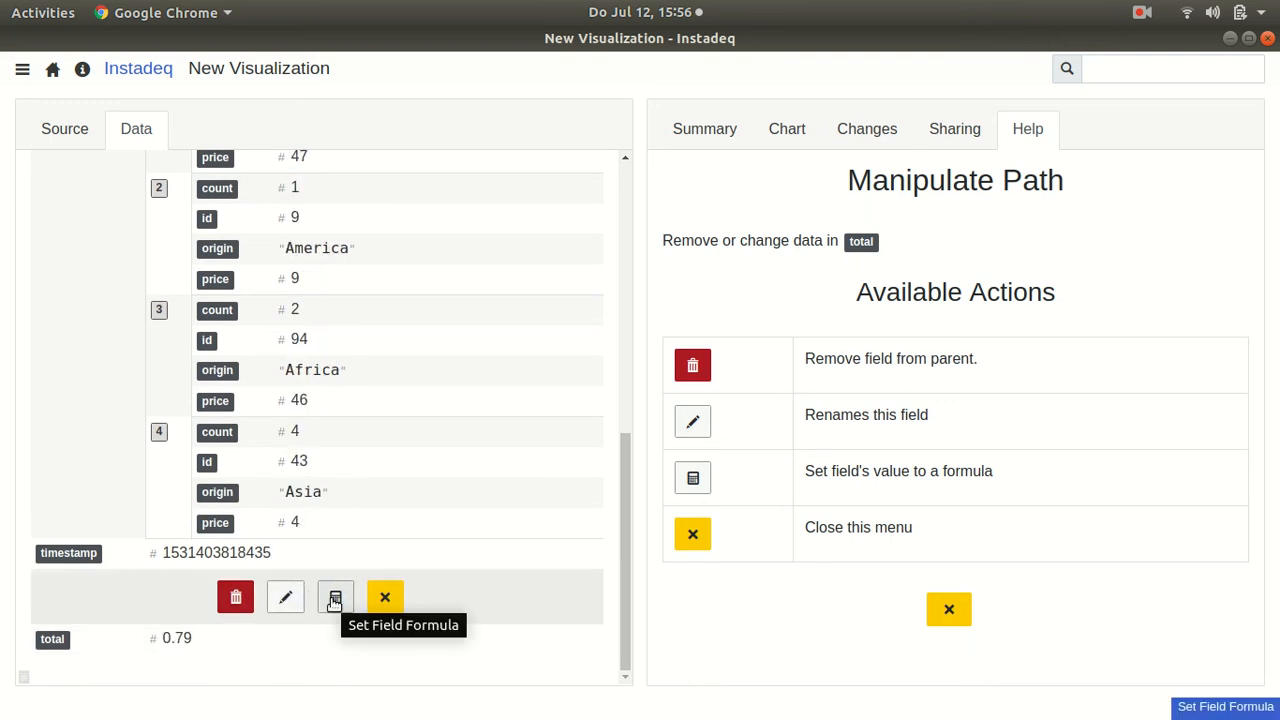
{"action": "left_click", "coordinate": [336, 598]}
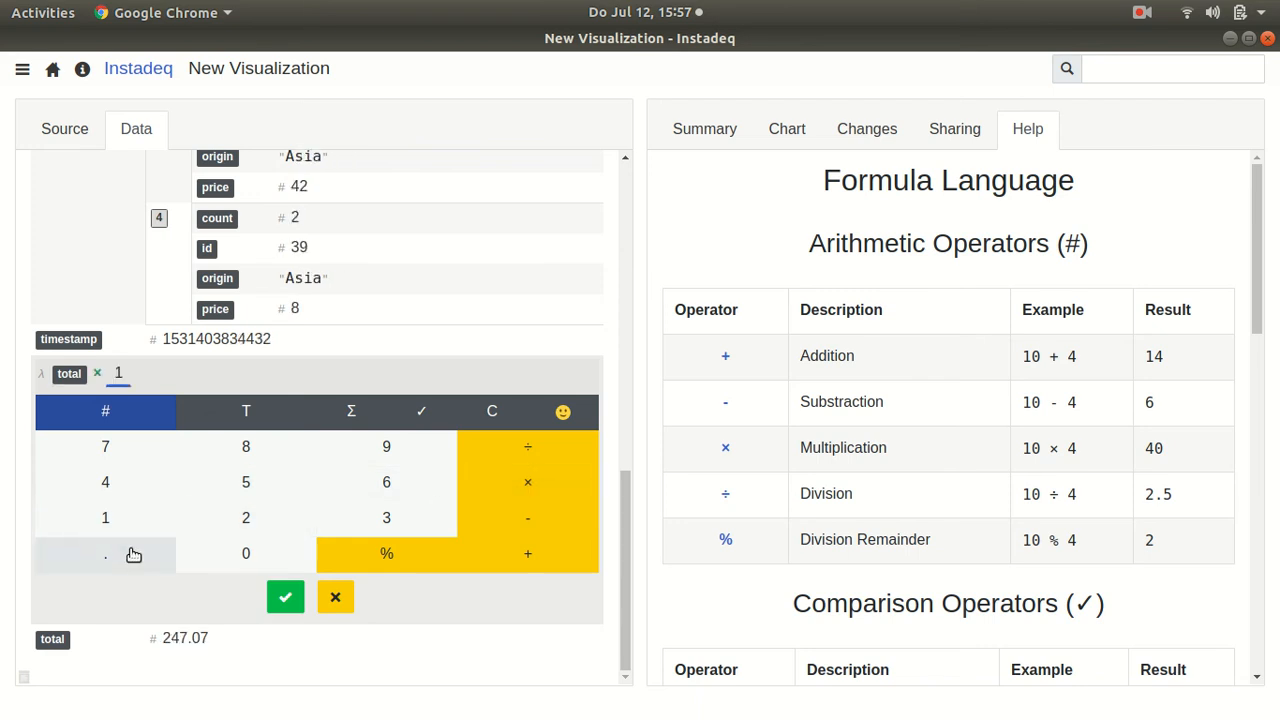
{"action": "left_click", "coordinate": [410, 453]}
{"action": "left_click", "coordinate": [287, 597]}
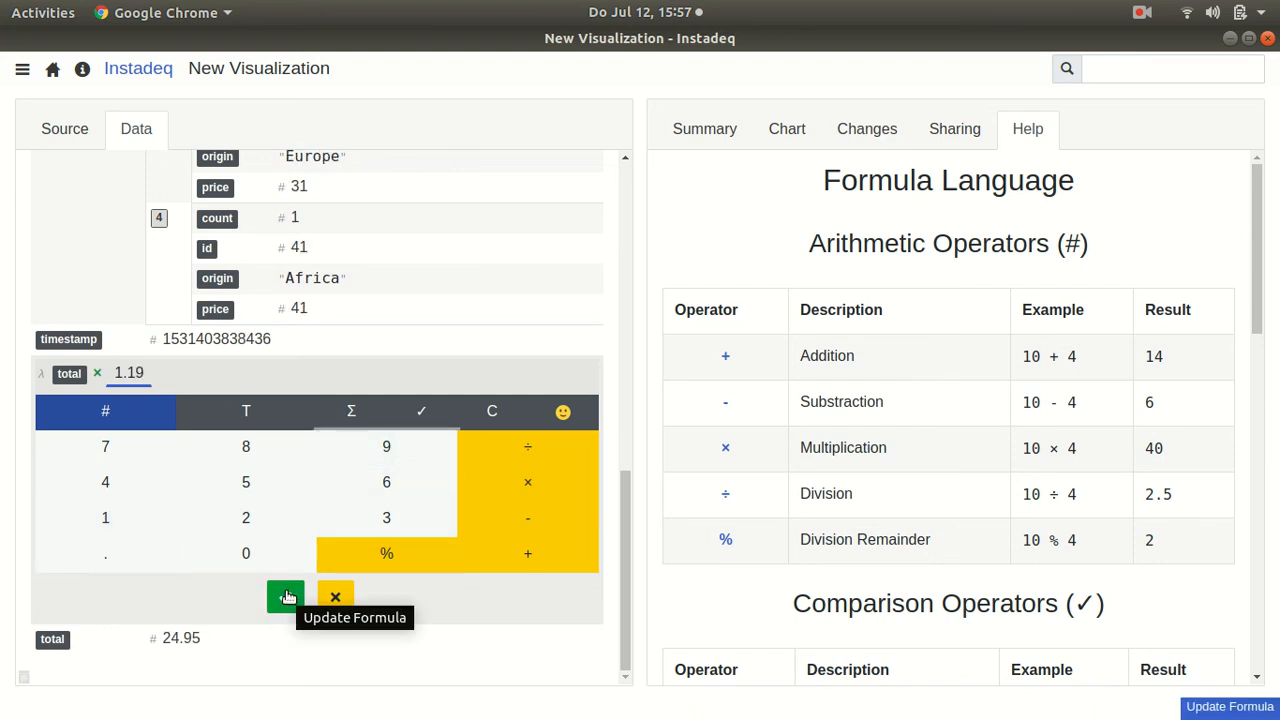
{"action": "left_click", "coordinate": [287, 597]}
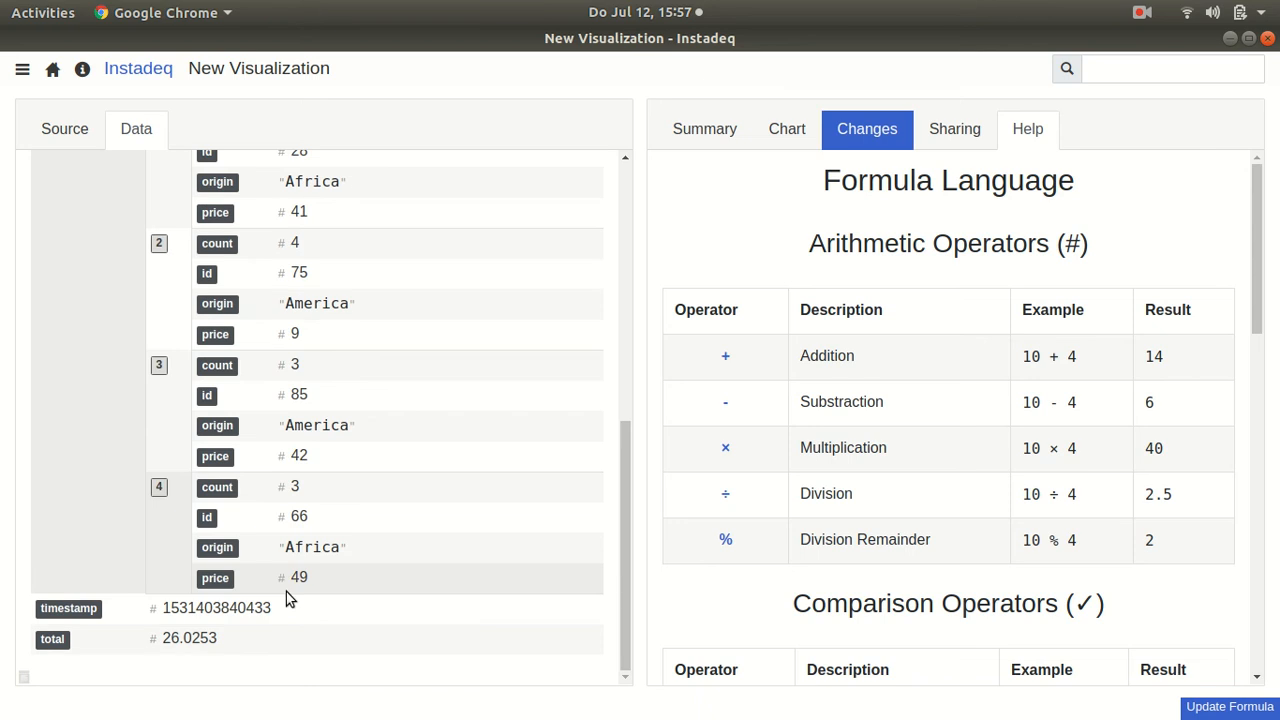
Review the recorded data changes and examine the skus items in the incoming data.
{"action": "left_click", "coordinate": [852, 137]}
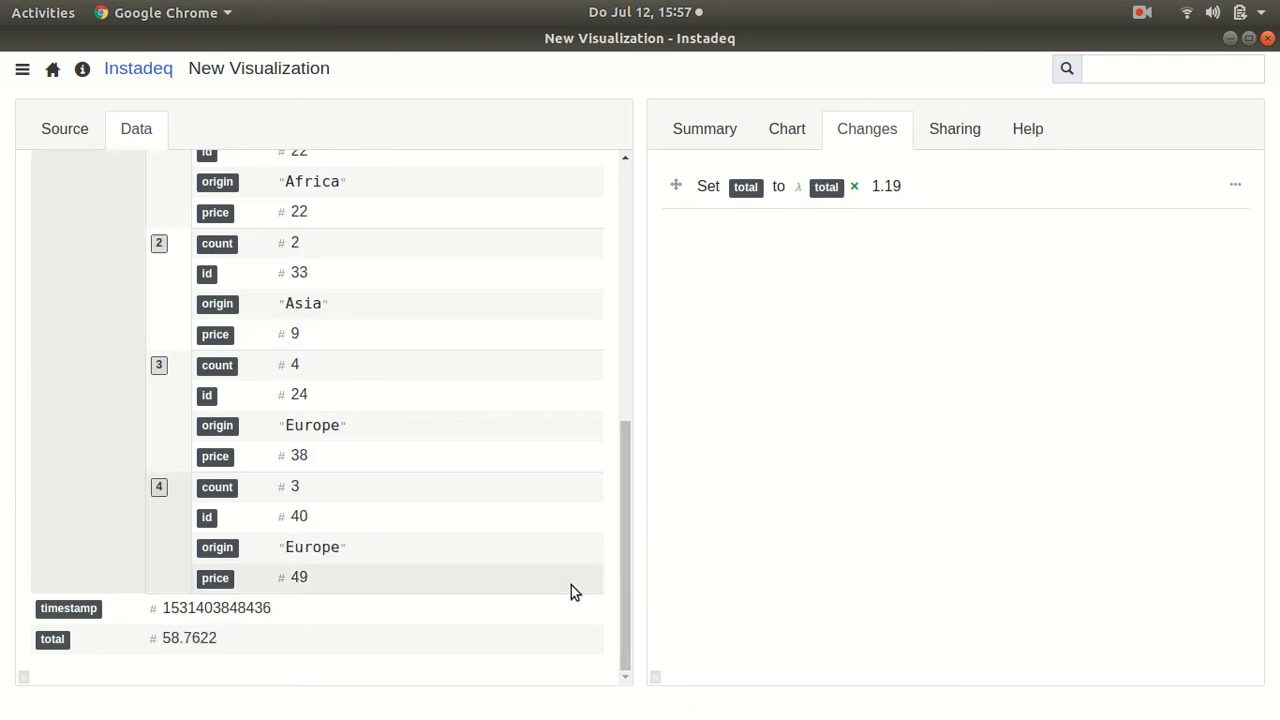
{"action": "left_click_drag", "start_coordinate": [622, 526], "coordinate": [650, 362]}
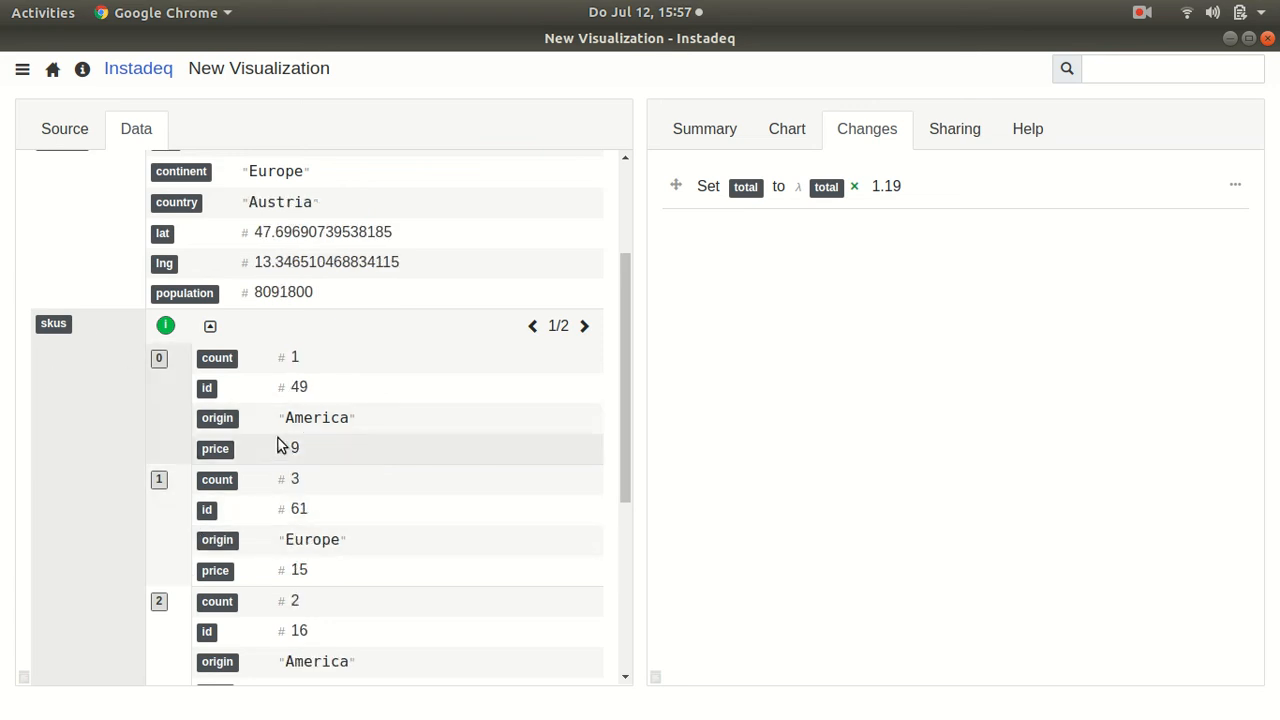
Add a new field named total to the first item of the skus list in the incoming data.
{"action": "left_click_drag", "start_coordinate": [622, 372], "coordinate": [631, 424]}
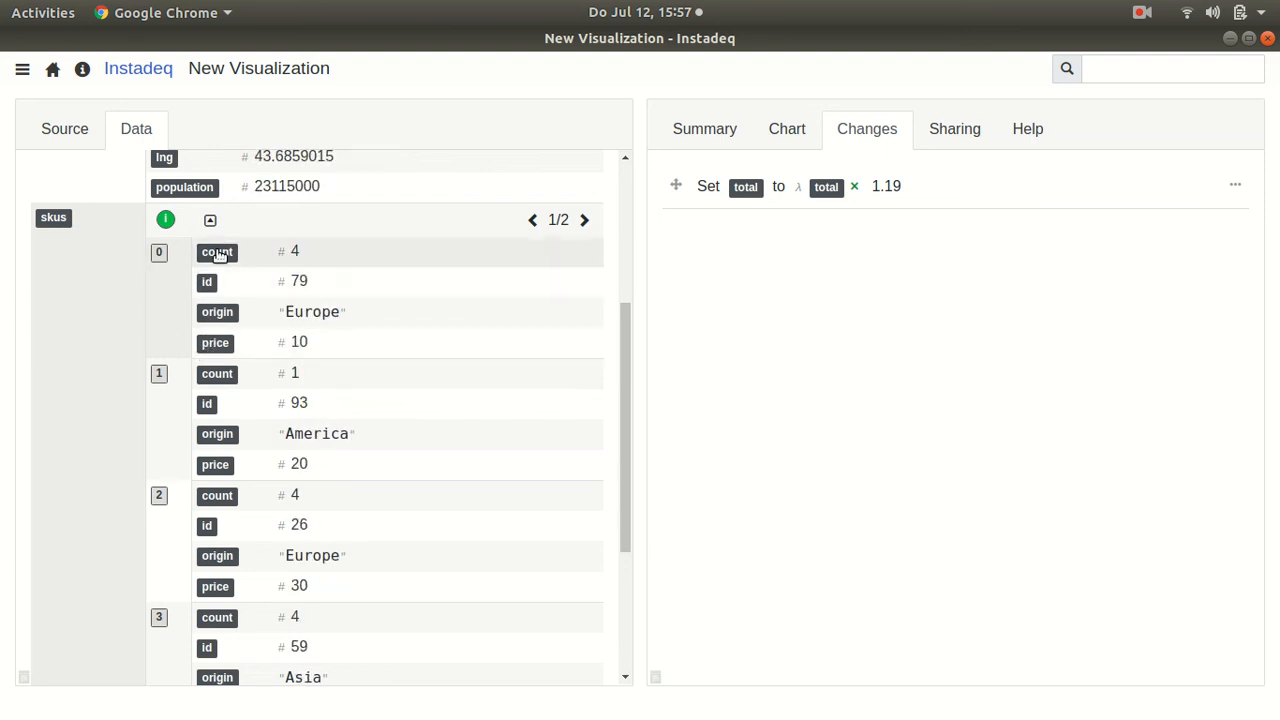
{"action": "left_click", "coordinate": [158, 256]}
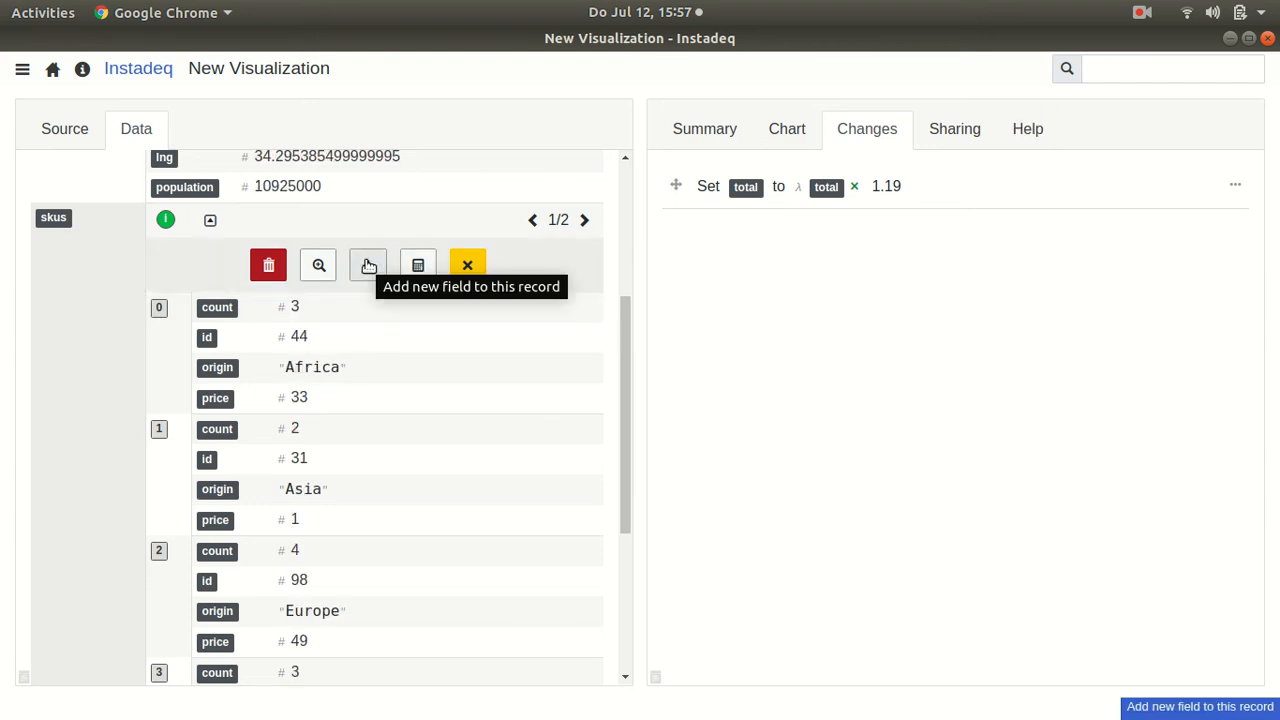
{"action": "left_click", "coordinate": [369, 265]}
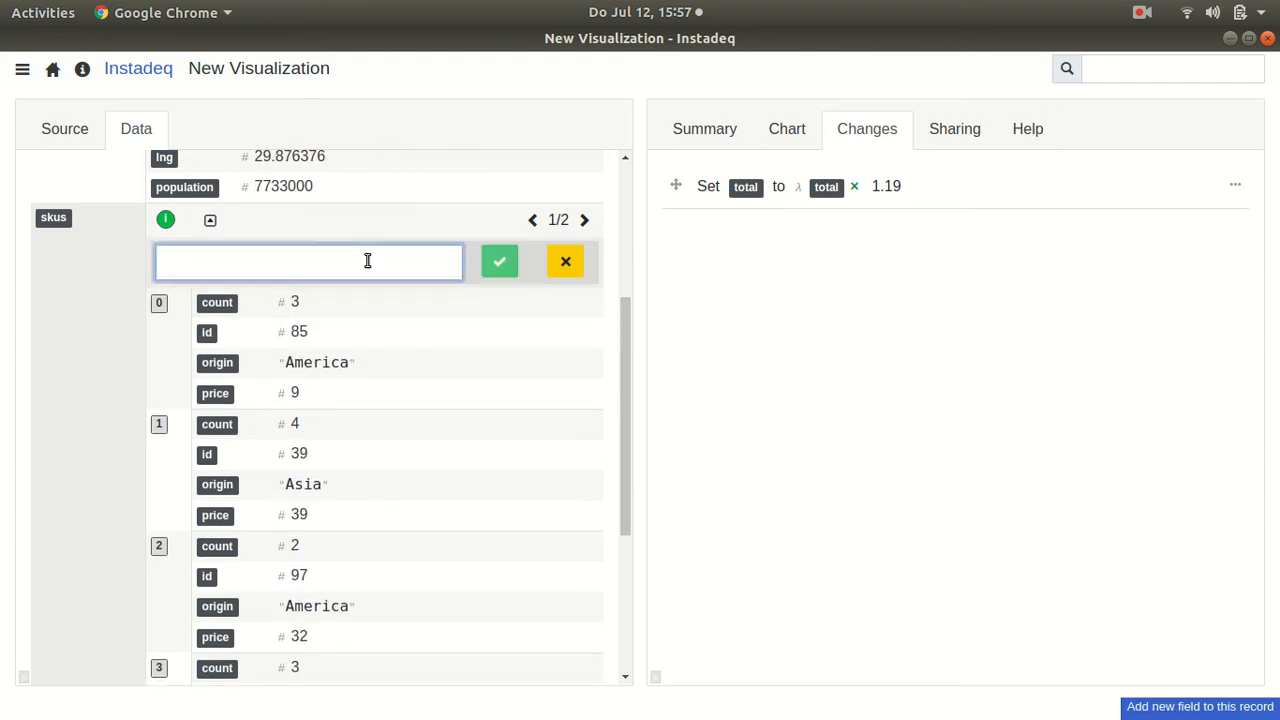
{"action": "type", "text": "total"}
{"action": "key", "text": "Return"}
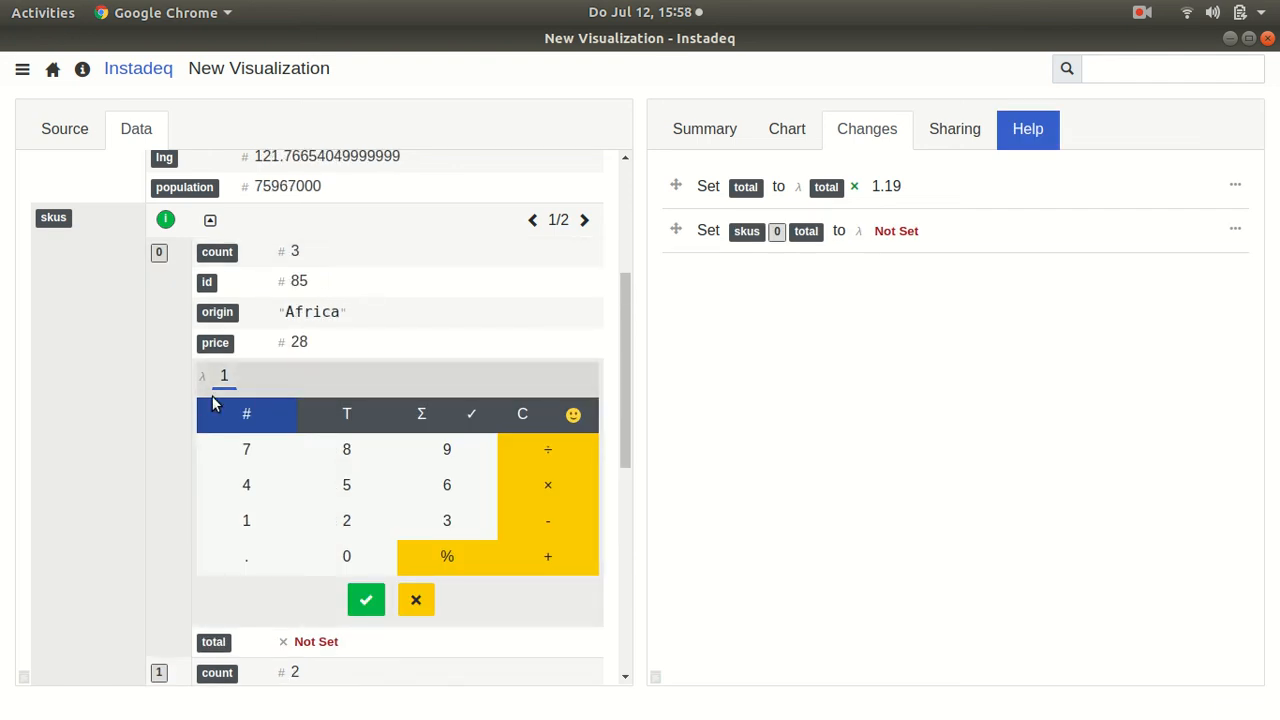
Set the first skus item's total field to the formula price × count of that same item.
{"action": "left_click", "coordinate": [537, 484]}
{"action": "left_click_drag", "start_coordinate": [228, 342], "coordinate": [224, 376]}
{"action": "left_click_drag", "start_coordinate": [217, 252], "coordinate": [352, 400]}
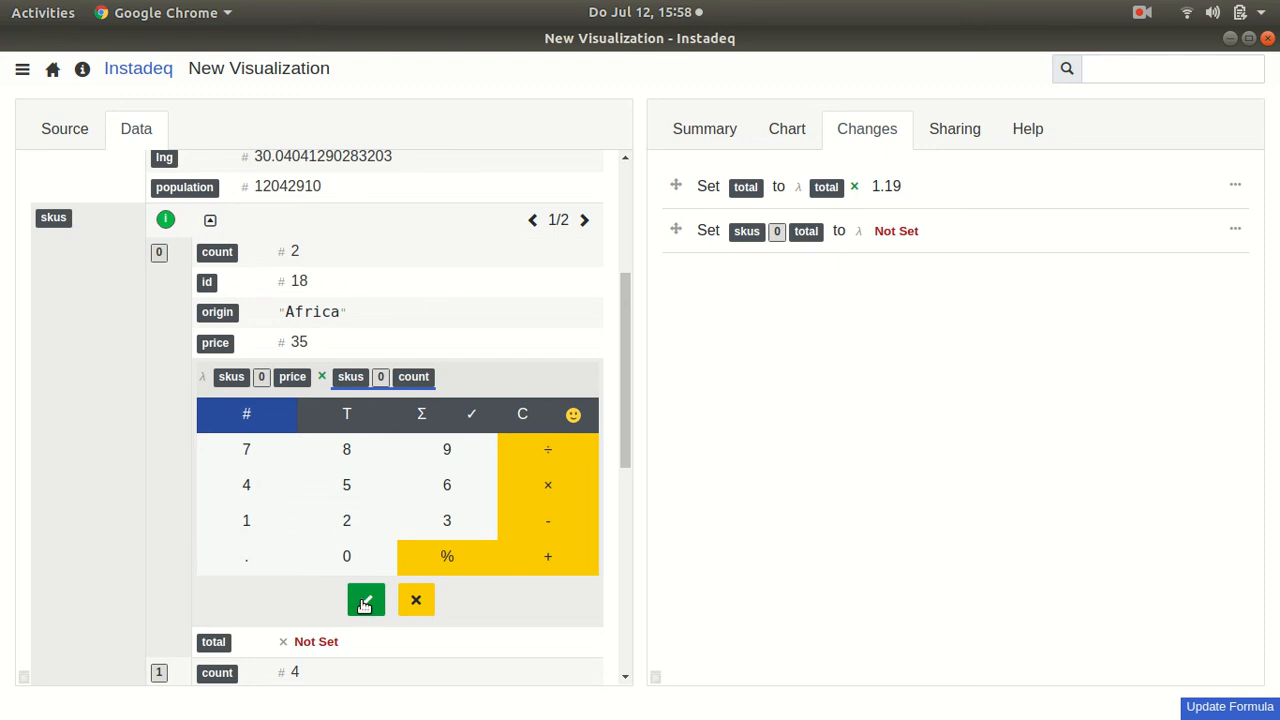
{"action": "left_click", "coordinate": [366, 600]}
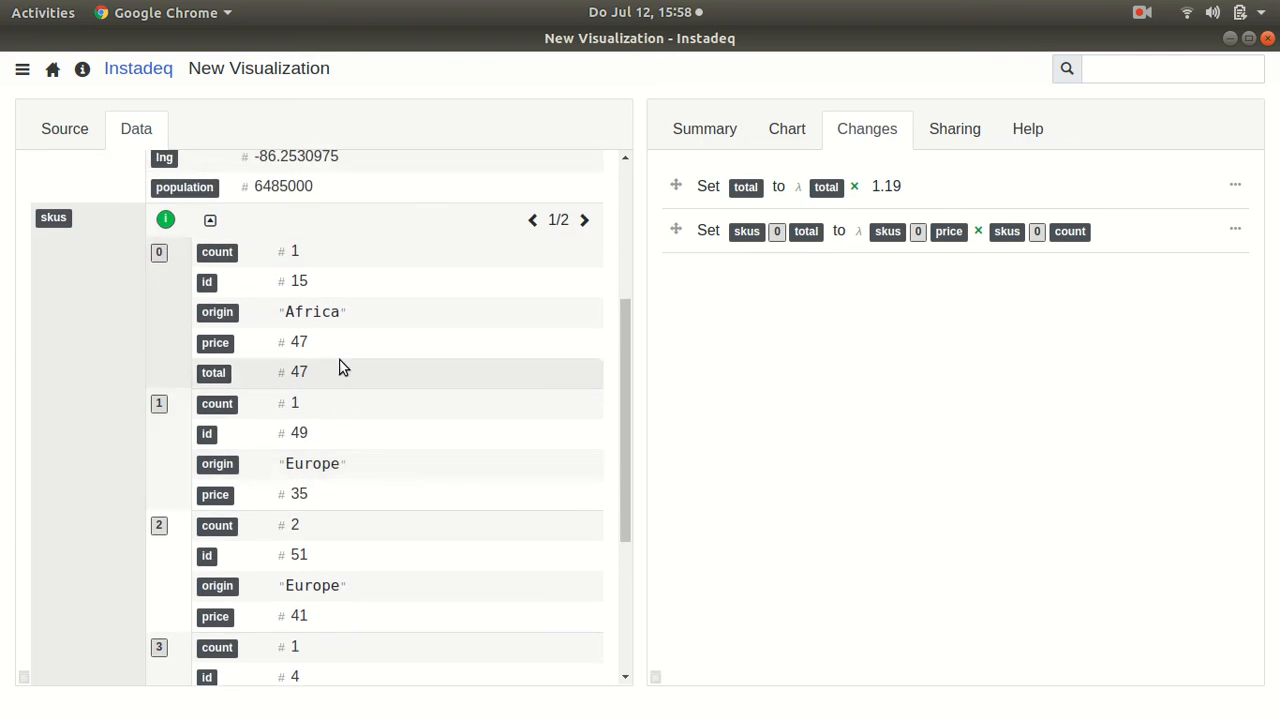
Apply the skus total formula to all list items by replacing index 0 with the variable i in the target, price and count paths.
{"action": "mouse_move", "coordinate": [166, 221]}
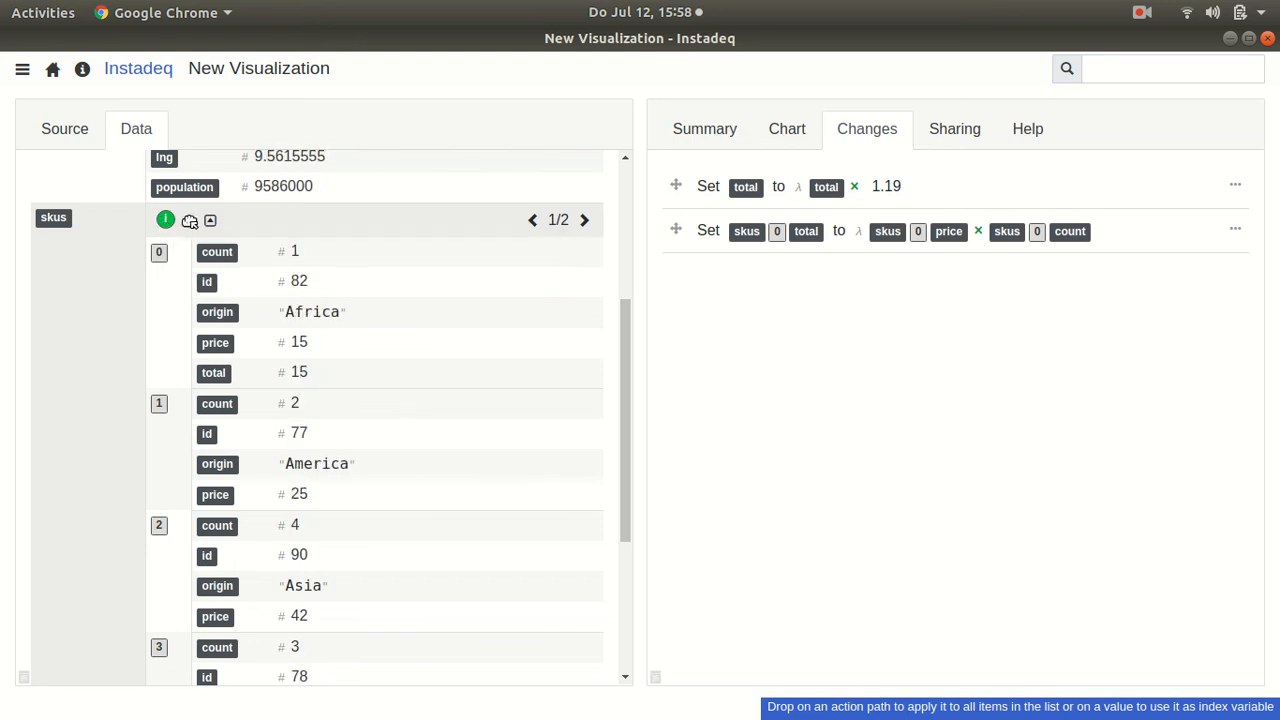
{"action": "left_click_drag", "start_coordinate": [166, 222], "coordinate": [410, 222]}
{"action": "left_click_drag", "start_coordinate": [610, 185], "coordinate": [896, 198]}
{"action": "left_click_drag", "start_coordinate": [929, 238], "coordinate": [916, 236]}
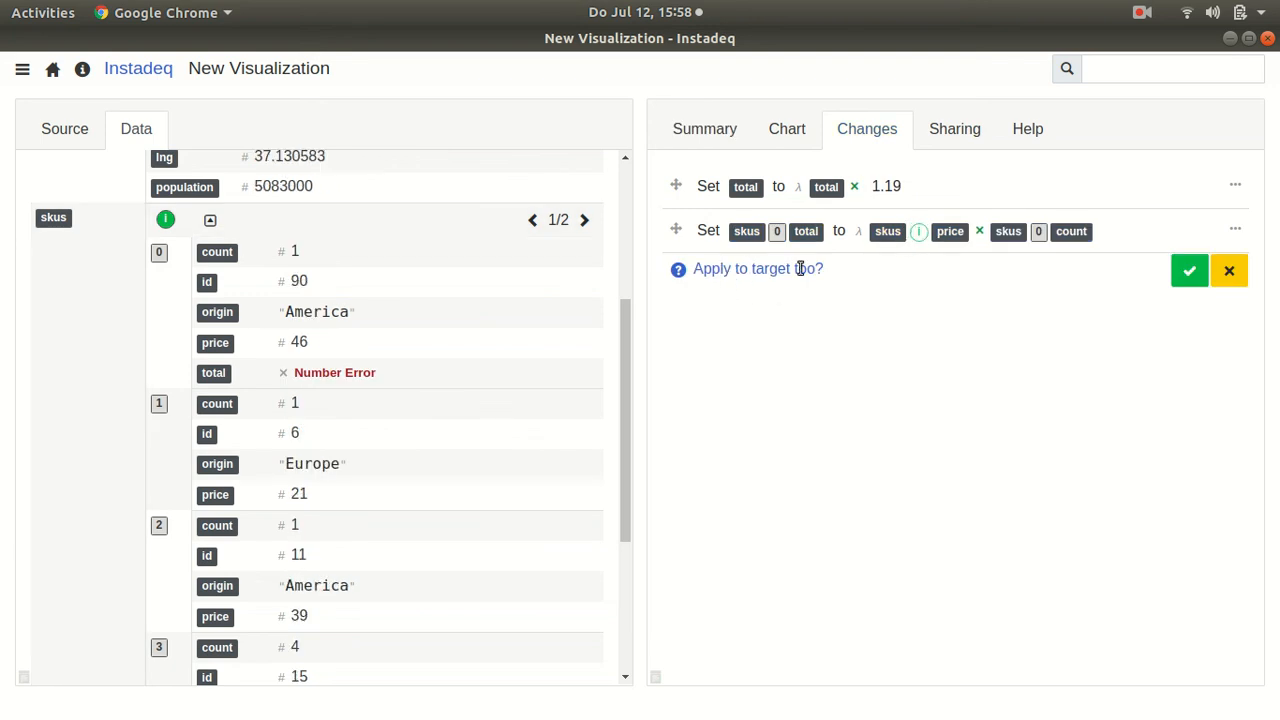
{"action": "left_click", "coordinate": [1189, 270]}
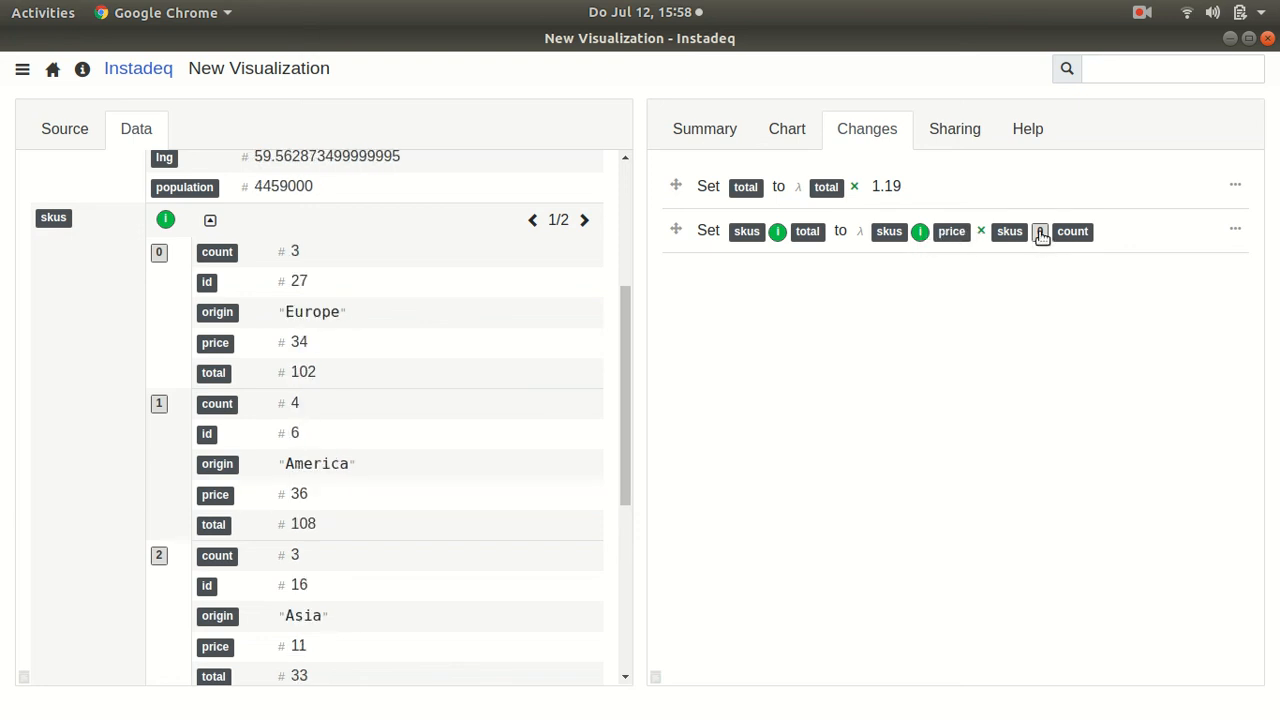
{"action": "left_click_drag", "start_coordinate": [919, 242], "coordinate": [1049, 244]}
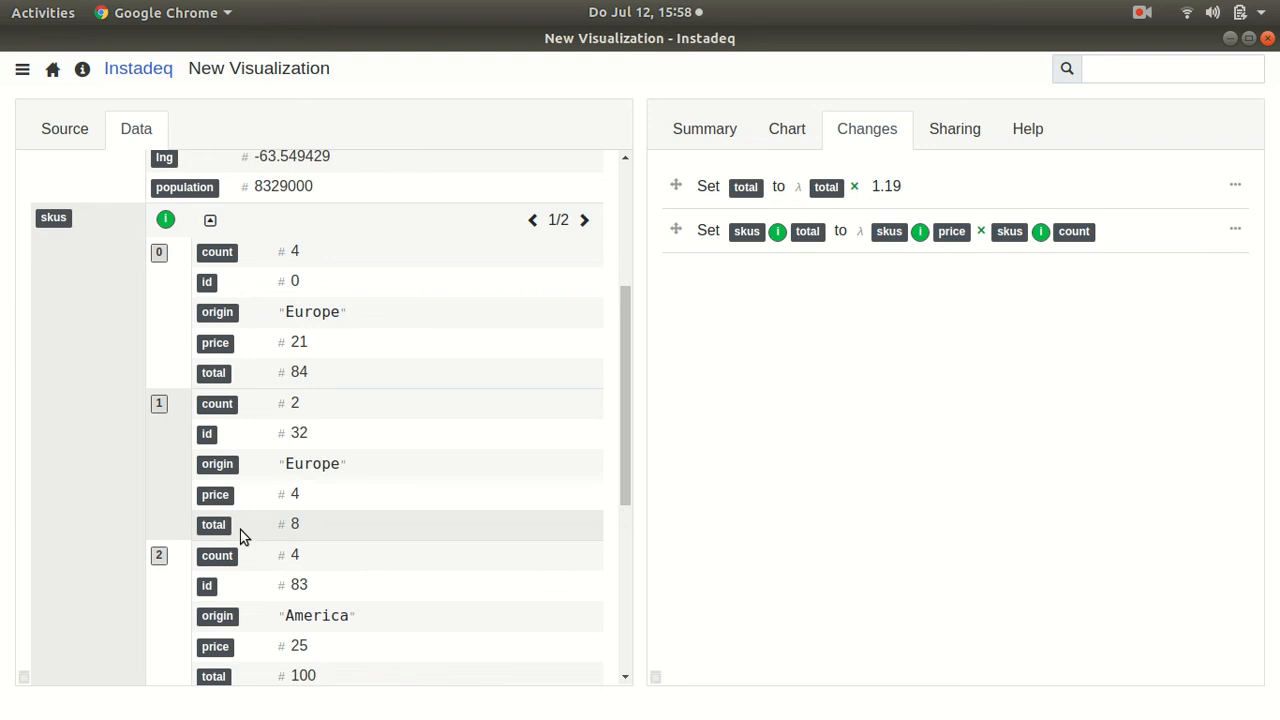
Summarize the first skus item's total as the calculated column, with its origin as the key.
{"action": "scroll", "coordinate": [169, 430], "scroll_direction": "down", "scroll_amount": 5}
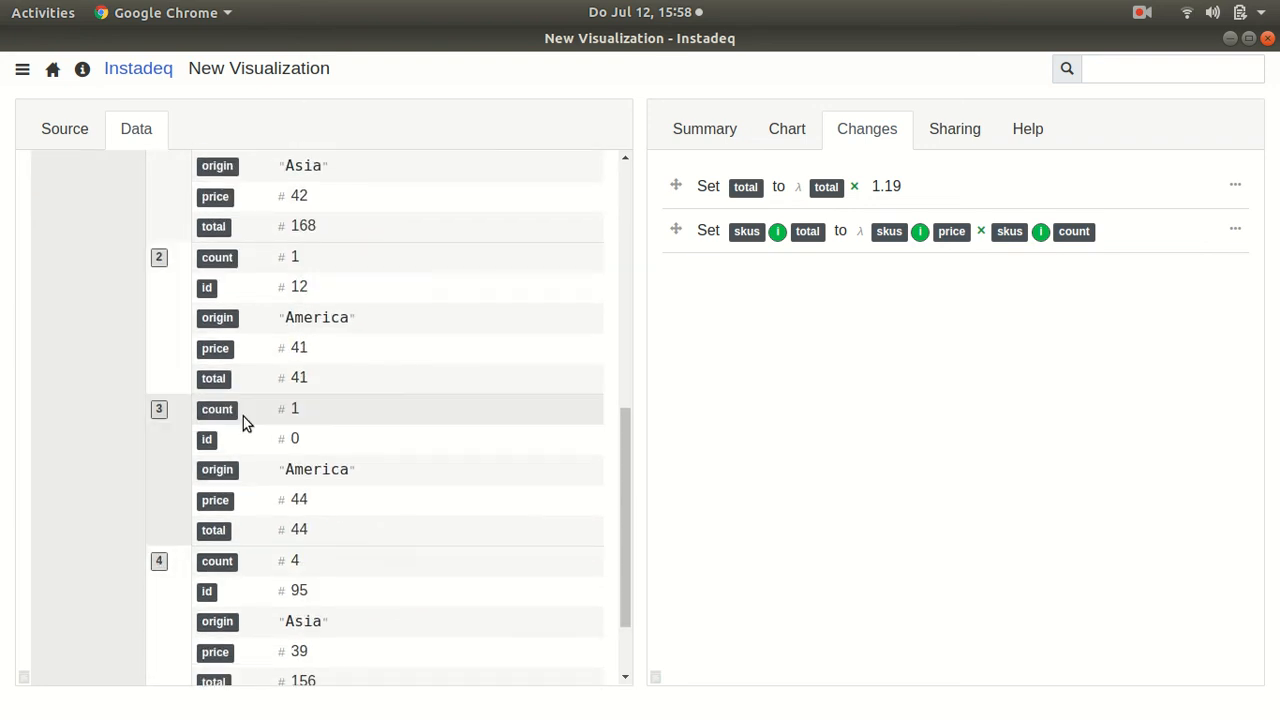
{"action": "scroll", "coordinate": [243, 416], "scroll_direction": "up", "scroll_amount": 3}
{"action": "left_click", "coordinate": [688, 137]}
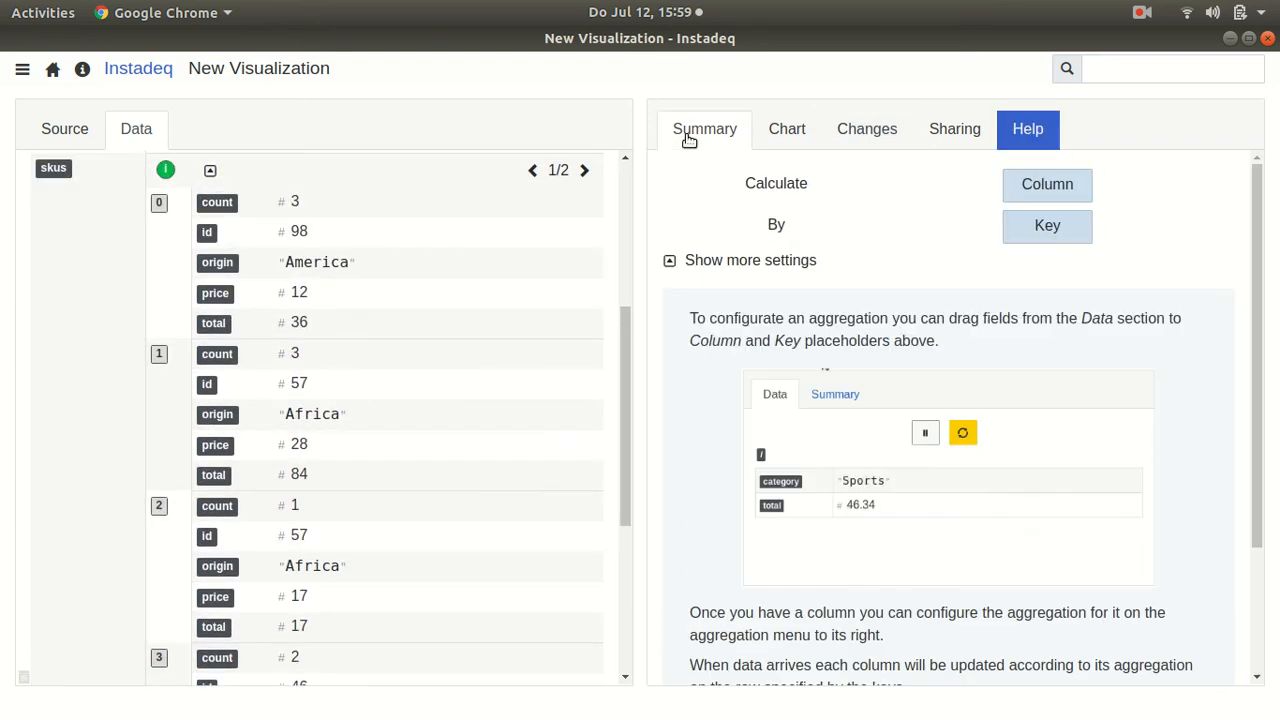
{"action": "scroll", "coordinate": [188, 336], "scroll_direction": "up", "scroll_amount": 2}
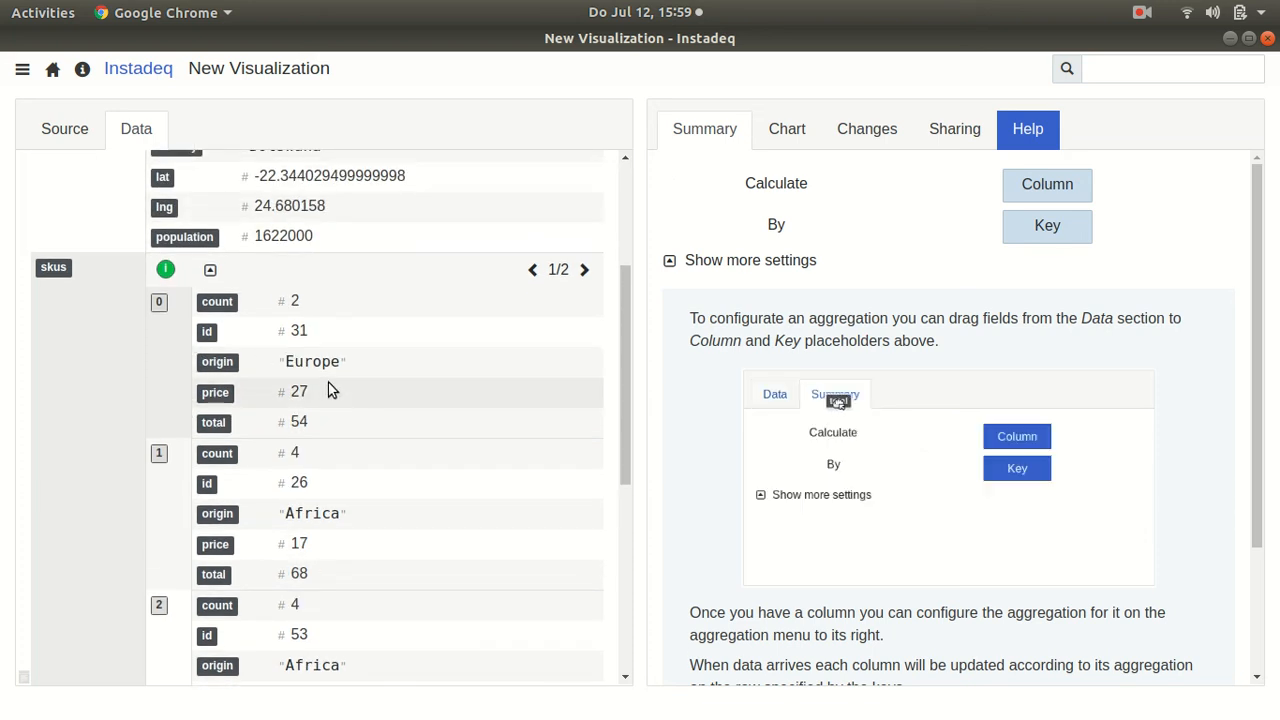
{"action": "left_click_drag", "start_coordinate": [213, 422], "coordinate": [1066, 190]}
{"action": "left_click_drag", "start_coordinate": [215, 362], "coordinate": [813, 230]}
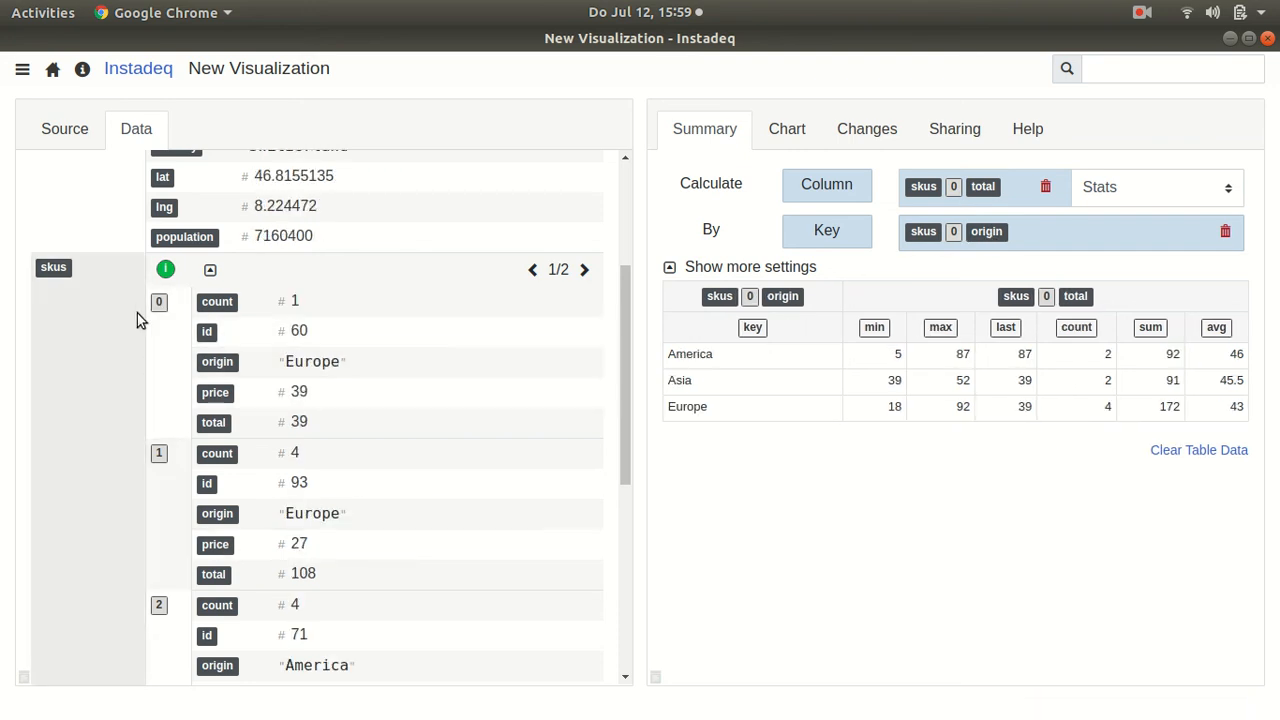
Extend the summary's total column and origin key to all skus items using the list's index variable.
{"action": "left_click_drag", "start_coordinate": [168, 276], "coordinate": [256, 259]}
{"action": "left_click_drag", "start_coordinate": [684, 192], "coordinate": [957, 193]}
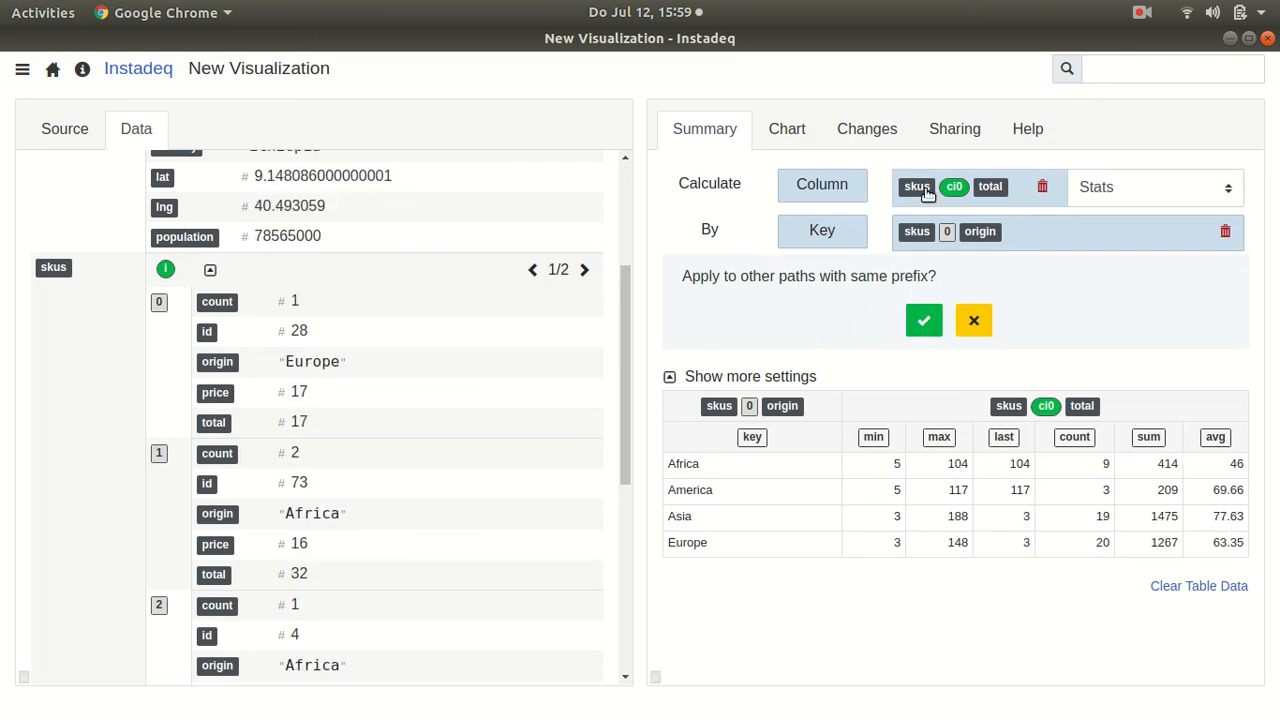
{"action": "left_click", "coordinate": [923, 320]}
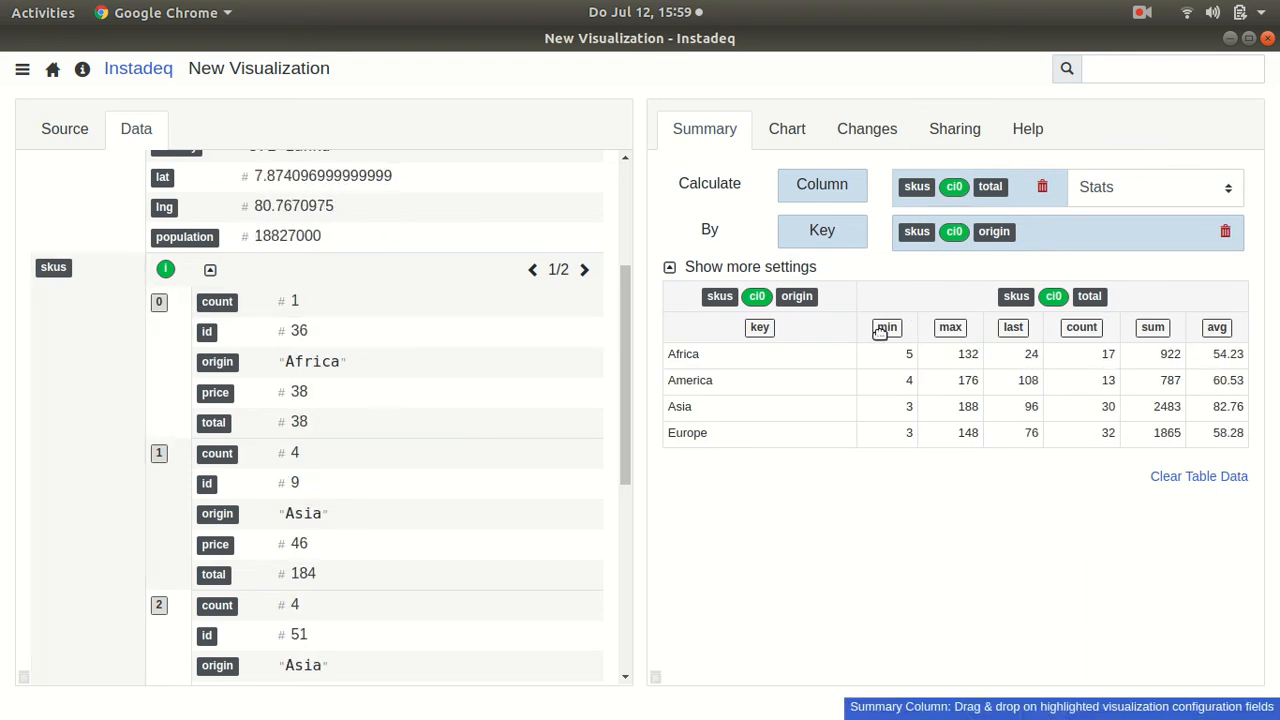
Visualize the origin summary as a Bar Chart and rename the visualization as "Total by Origin".
{"action": "left_click", "coordinate": [798, 138]}
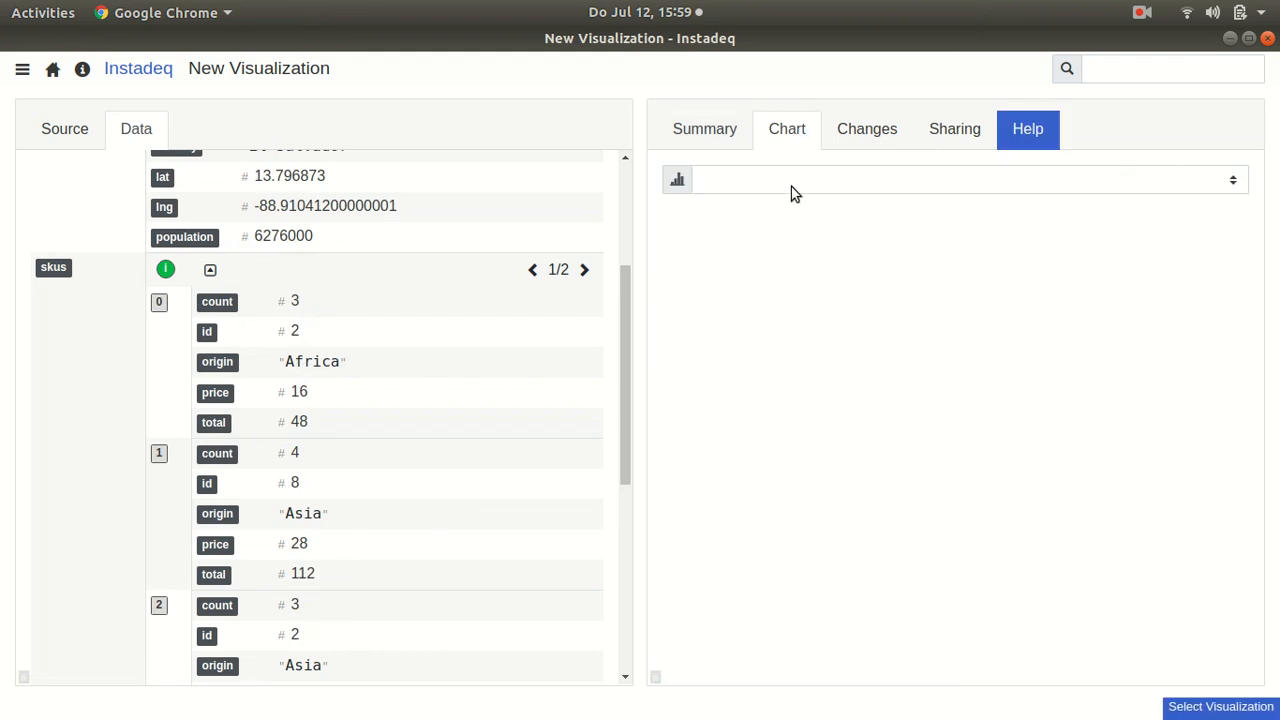
{"action": "left_click", "coordinate": [787, 180]}
{"action": "left_click", "coordinate": [754, 240]}
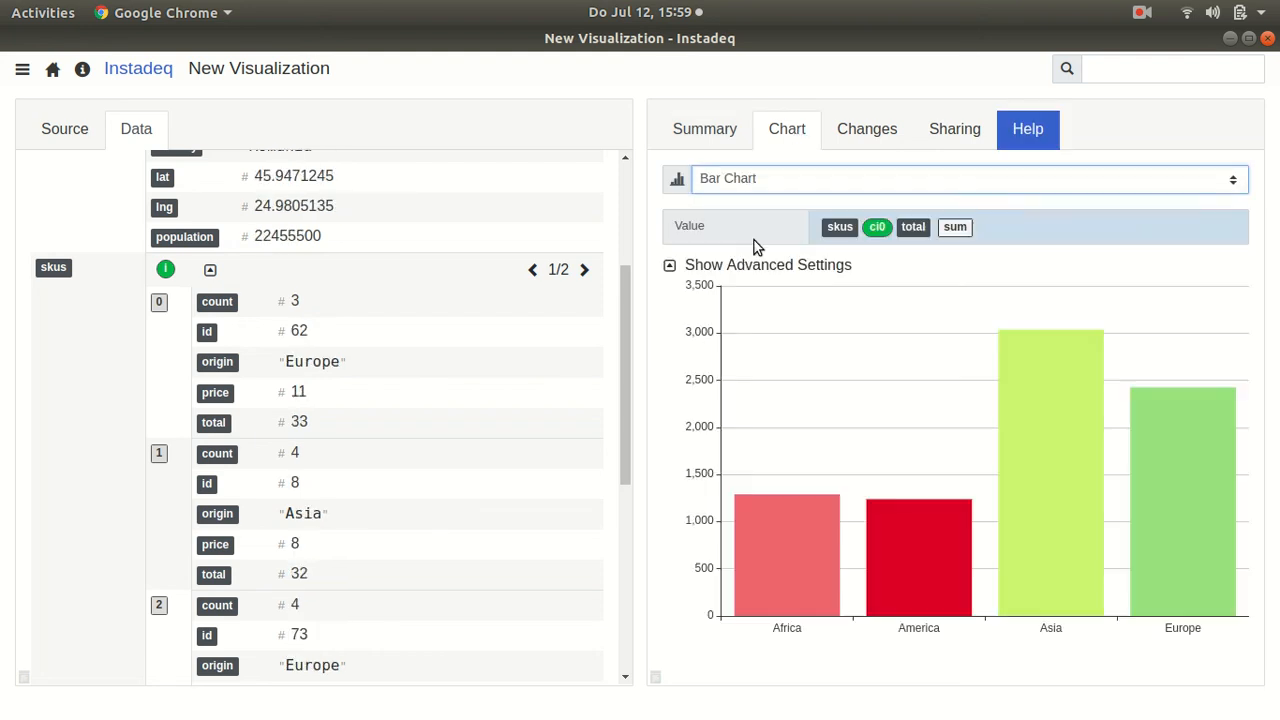
{"action": "double_click", "coordinate": [306, 69]}
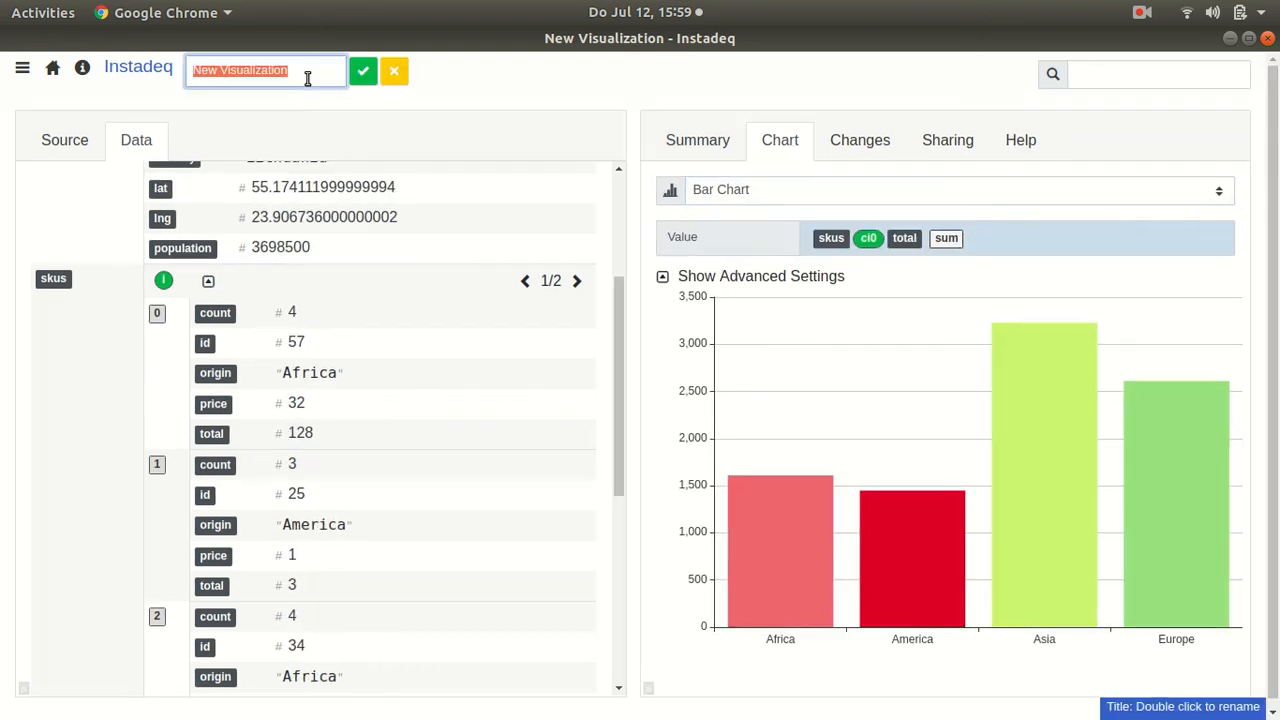
{"action": "type", "text": "Total"}
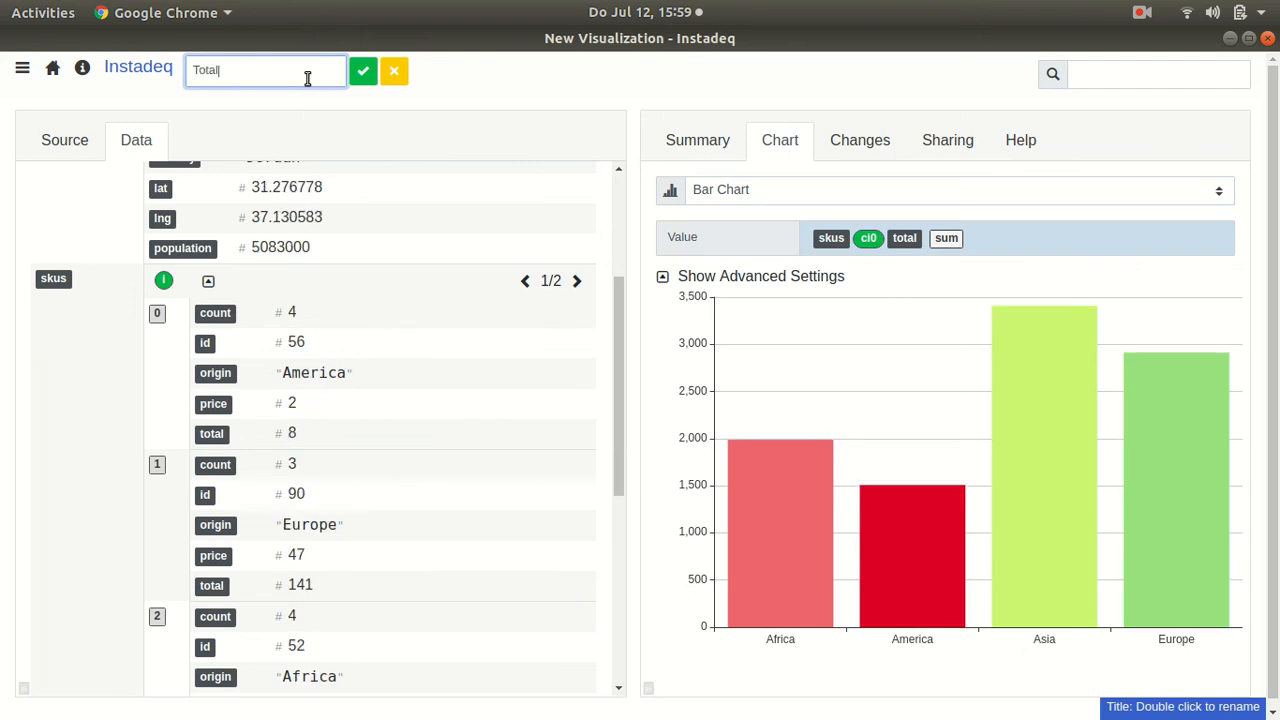
{"action": "type", "text": " by Origin"}
{"action": "key", "text": "Return"}
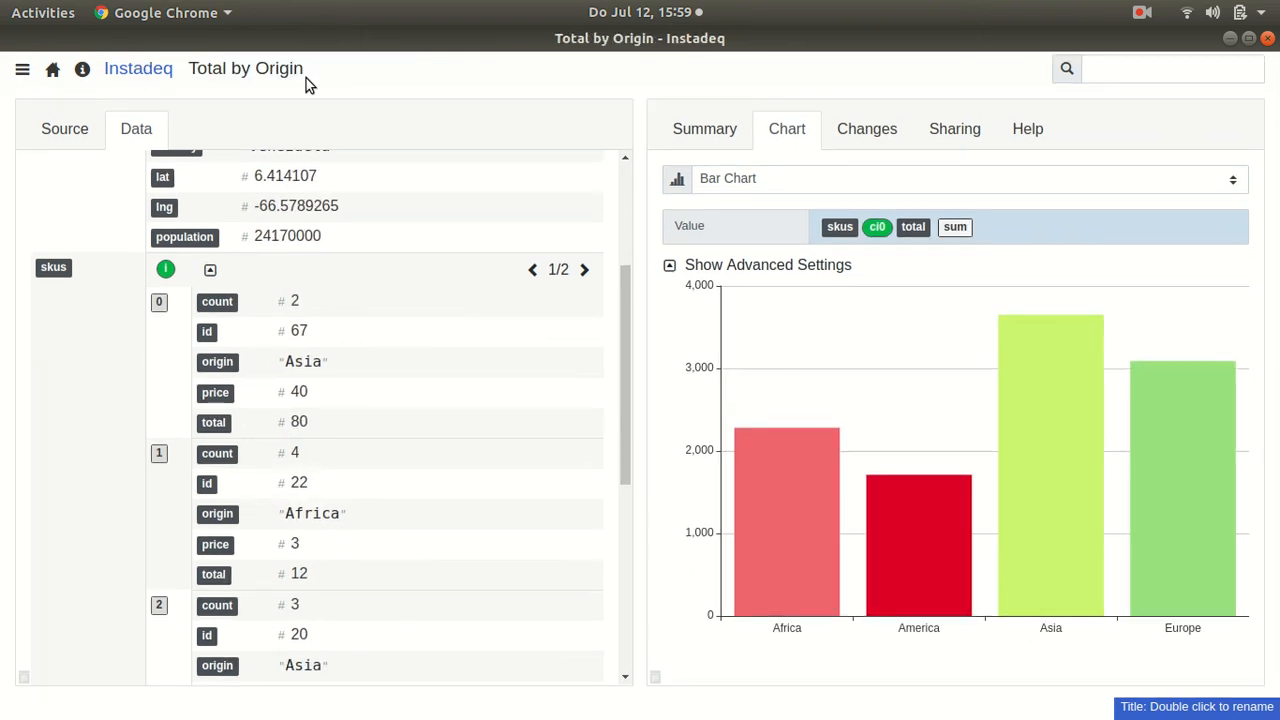
Return to the start page and create a new dashboard.
{"action": "left_click", "coordinate": [53, 68]}
{"action": "left_click", "coordinate": [128, 336]}
{"action": "left_click", "coordinate": [49, 336]}
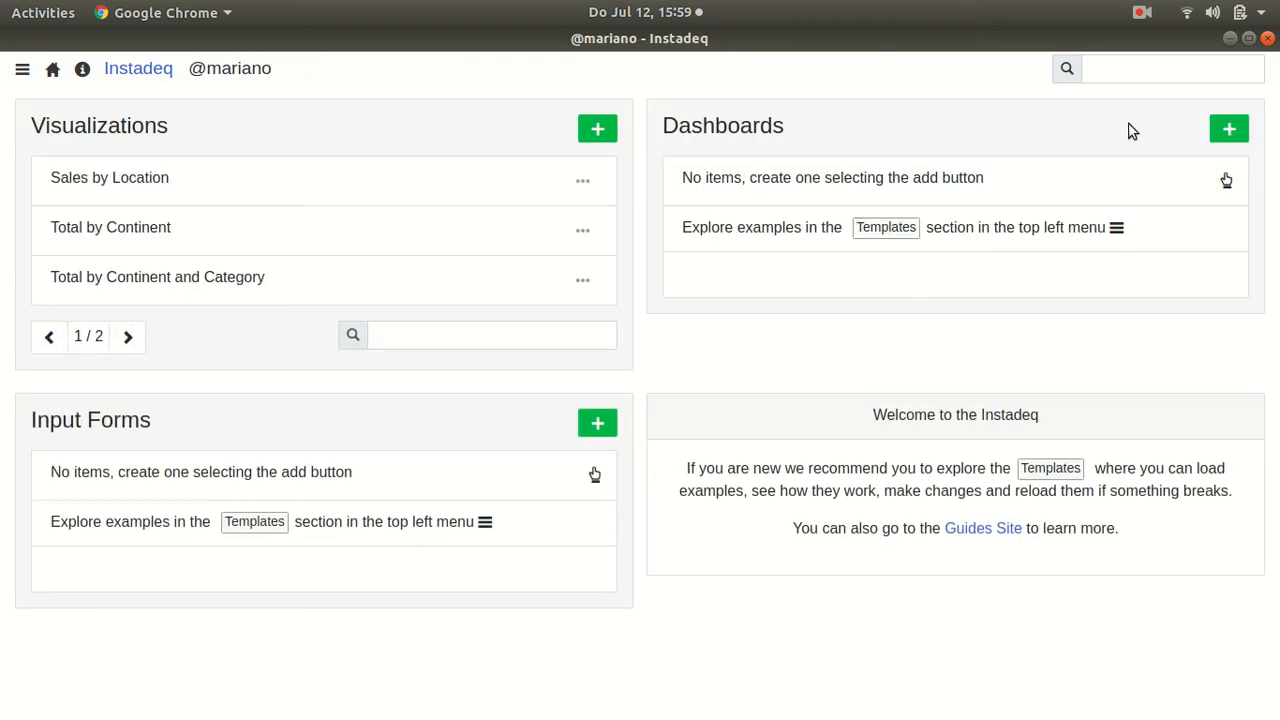
{"action": "left_click", "coordinate": [1228, 129]}
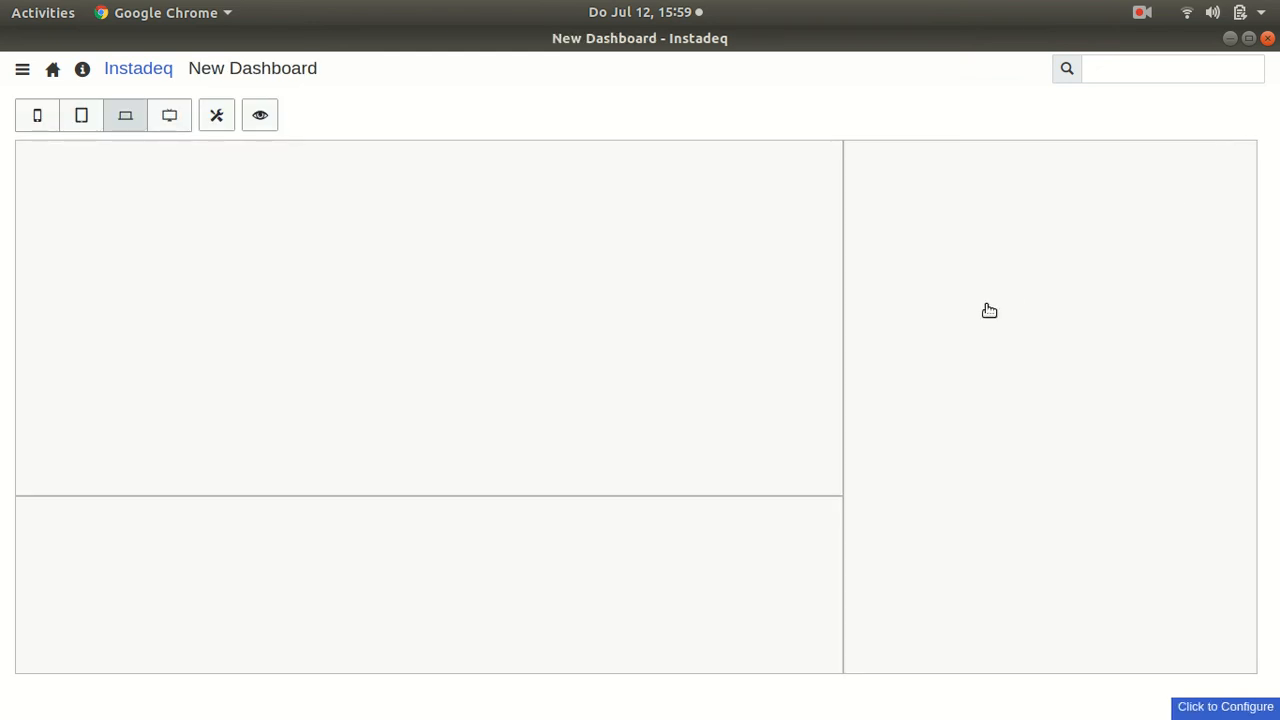
Split the dashboard's tall right panel into two stacked panels and its large upper-left panel into two side-by-side panels.
{"action": "left_click", "coordinate": [967, 369]}
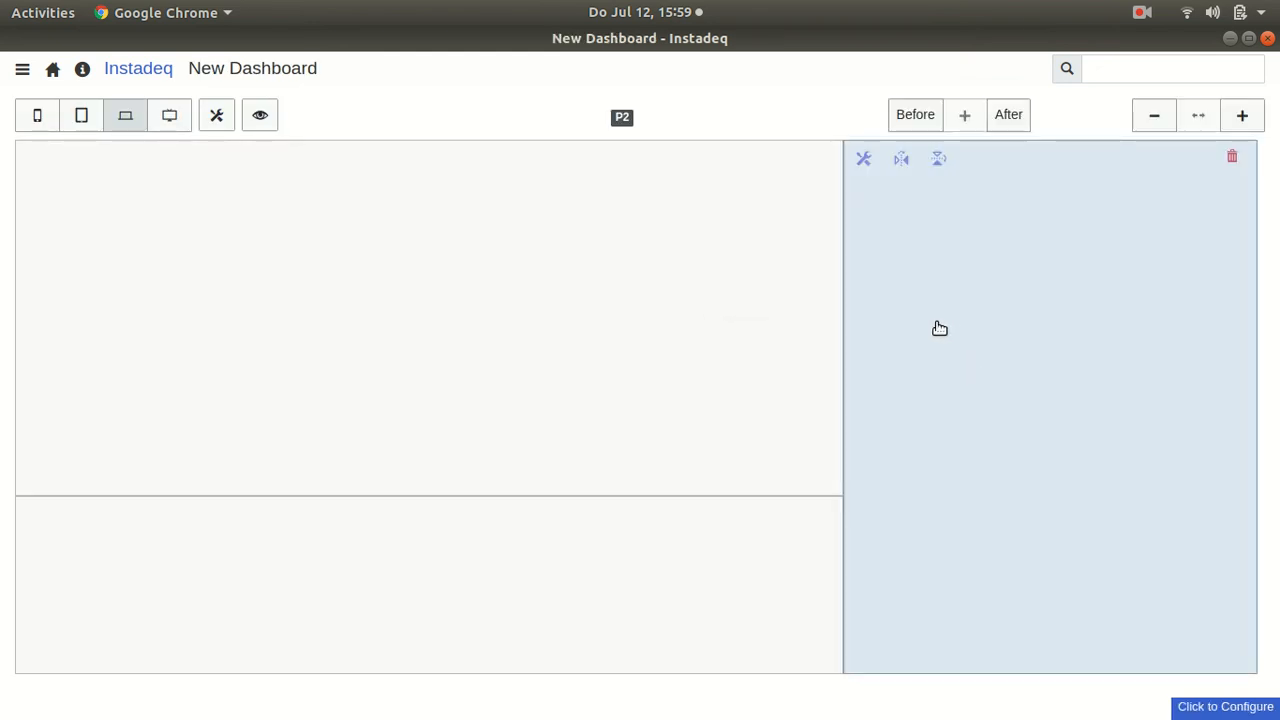
{"action": "left_click", "coordinate": [940, 165]}
{"action": "left_click", "coordinate": [373, 352]}
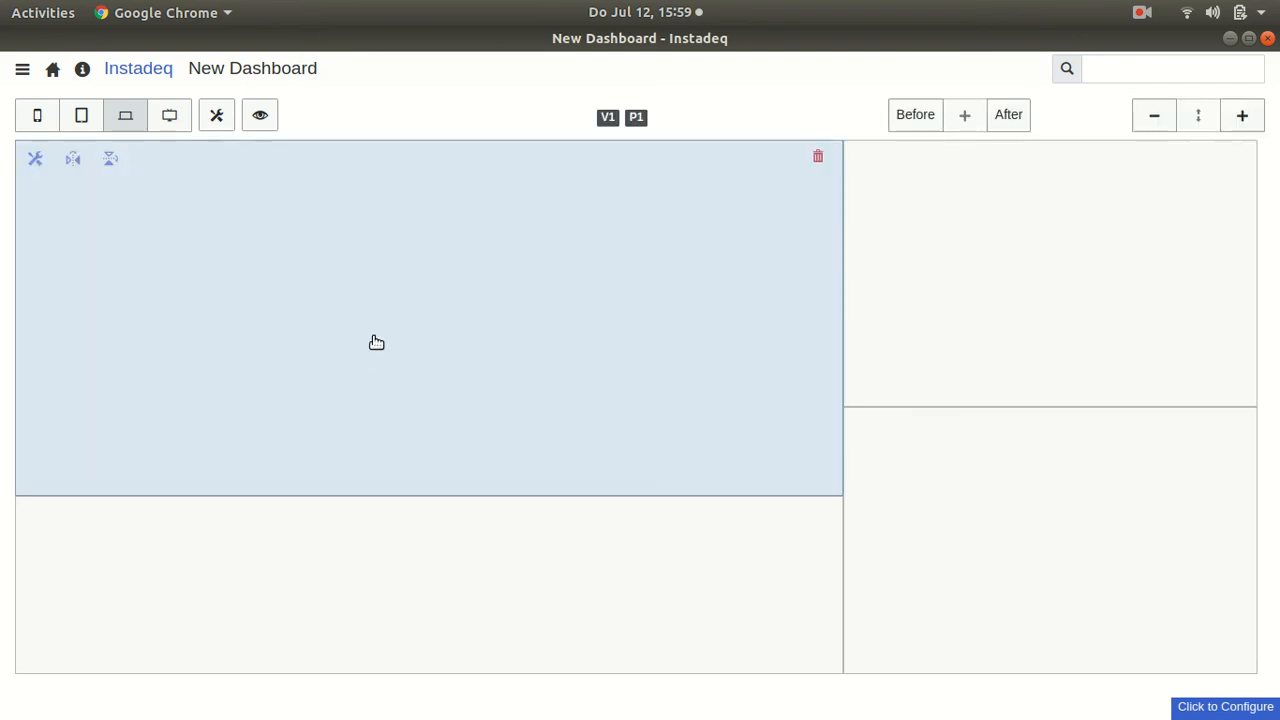
{"action": "left_click", "coordinate": [73, 165]}
Assign Sales by Location (3D Map) to the dashboard's upper-left panel and Total by Continent (Pie Chart) to the upper-middle panel.
{"action": "left_click", "coordinate": [109, 227]}
{"action": "left_click", "coordinate": [39, 161]}
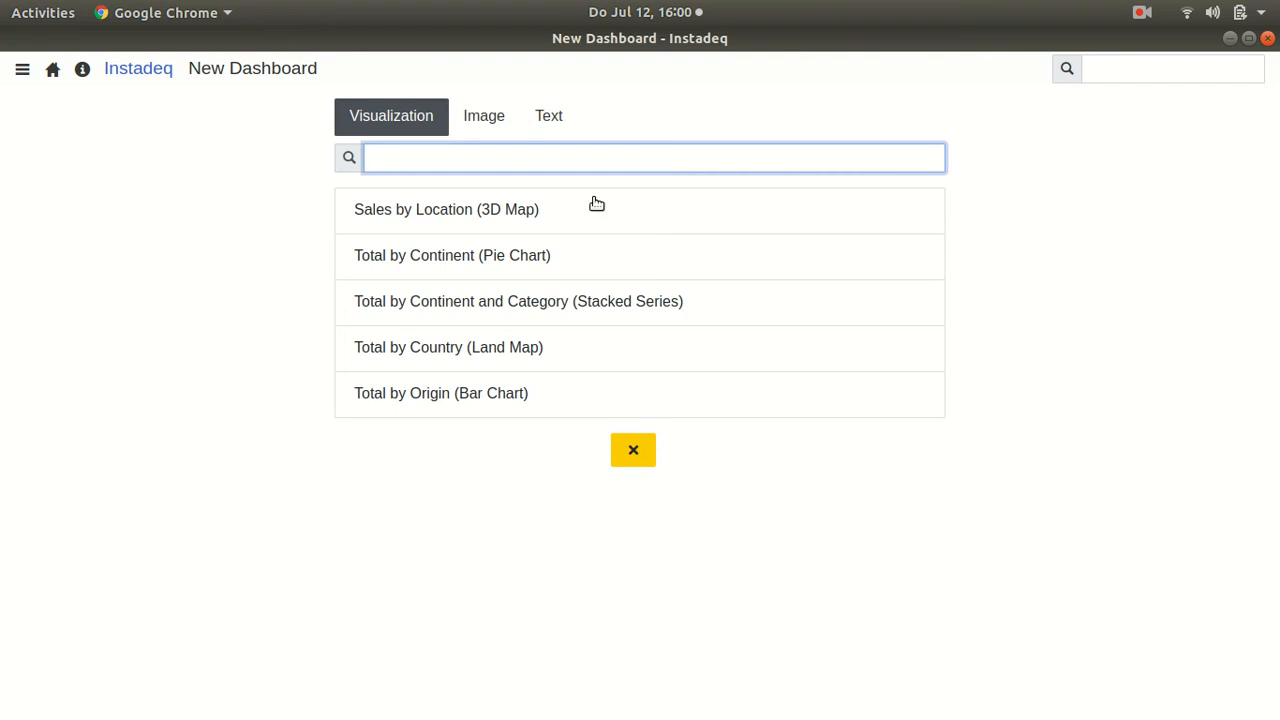
{"action": "left_click", "coordinate": [528, 212]}
{"action": "left_click", "coordinate": [520, 240]}
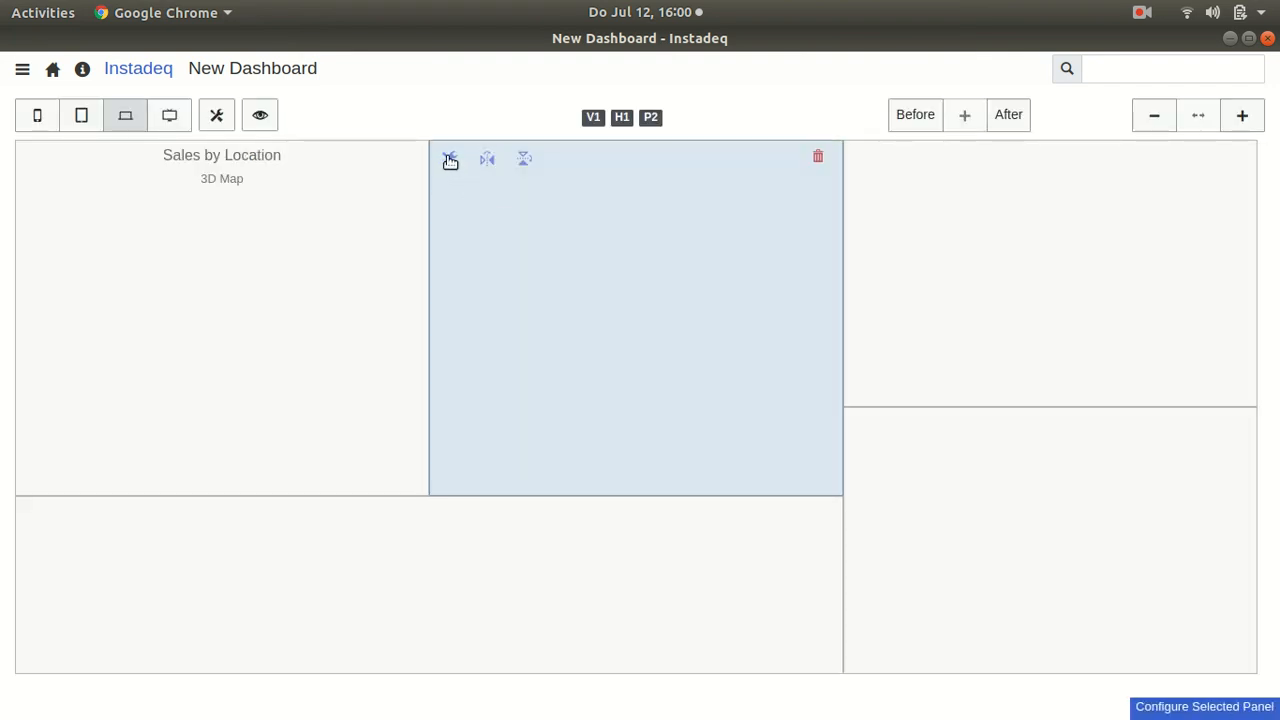
{"action": "left_click", "coordinate": [450, 161]}
{"action": "left_click", "coordinate": [590, 241]}
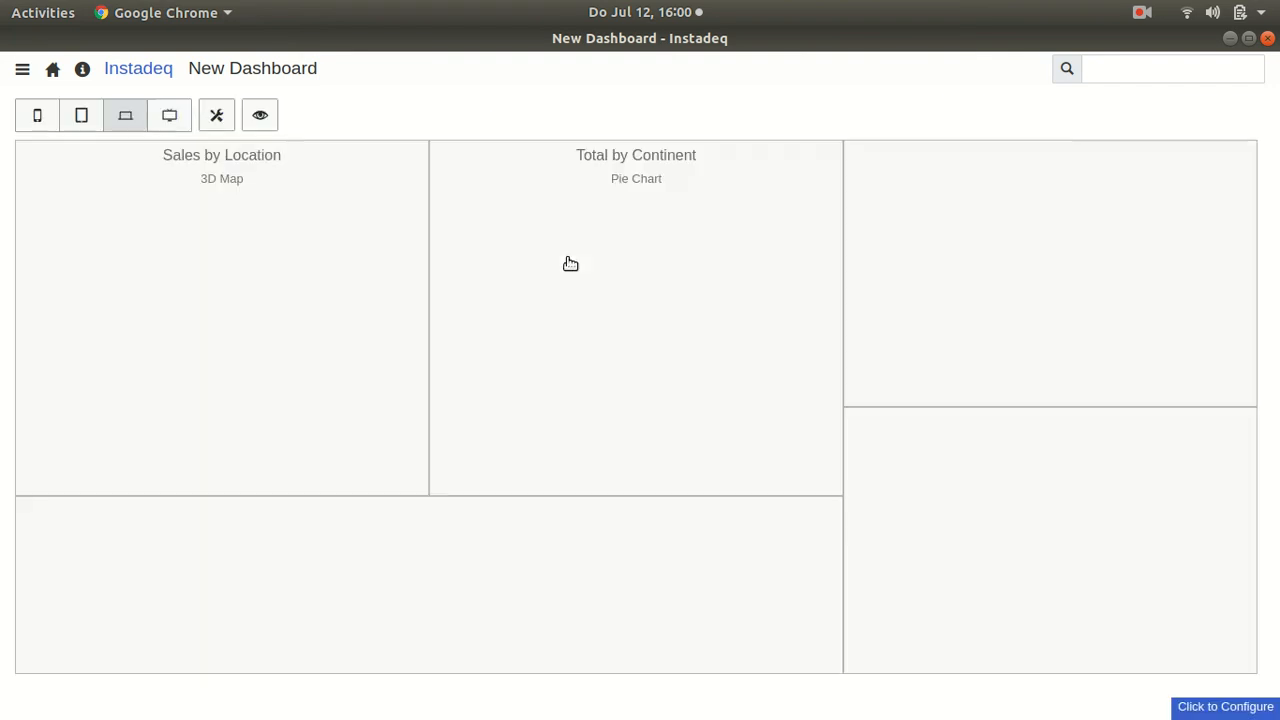
Assign Total by Country (Land Map) to the dashboard's upper-right panel and Total by Origin (Bar Chart) to the panel below it.
{"action": "left_click", "coordinate": [929, 229]}
{"action": "left_click", "coordinate": [868, 159]}
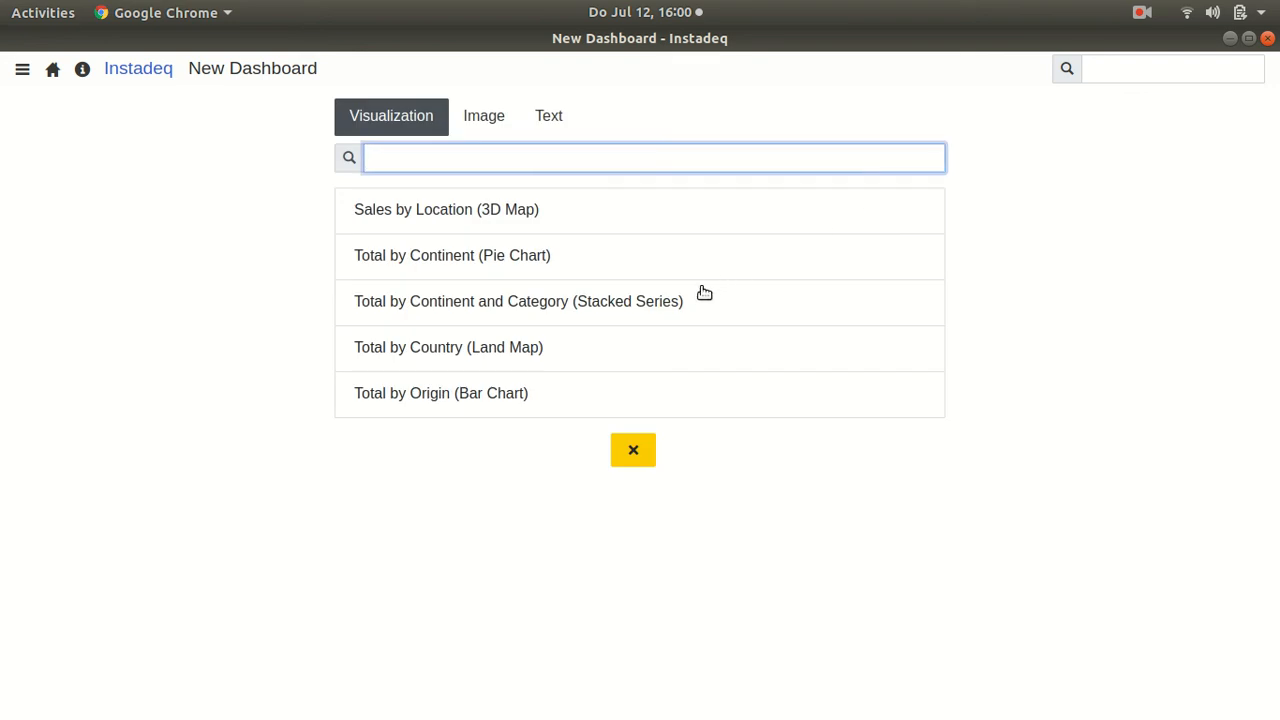
{"action": "left_click", "coordinate": [652, 350]}
{"action": "left_click", "coordinate": [949, 472]}
{"action": "left_click", "coordinate": [858, 426]}
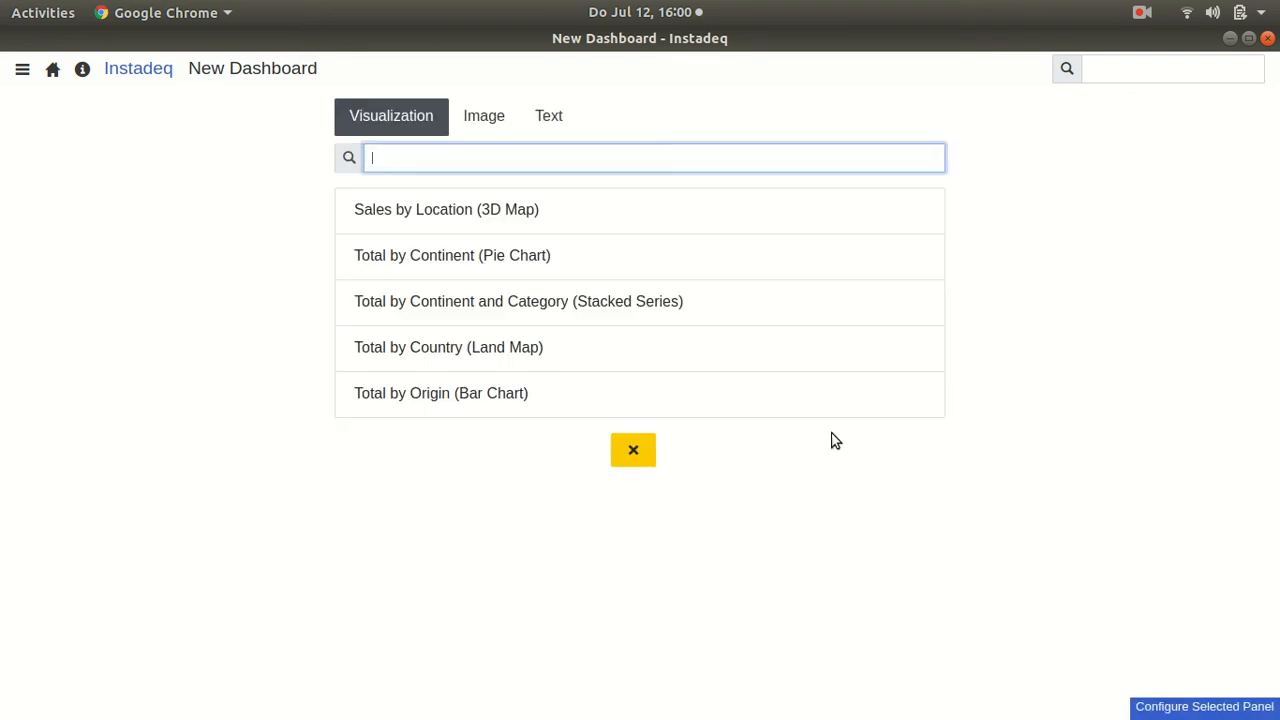
{"action": "left_click", "coordinate": [575, 408]}
Assign Total by Continent and Category (Stacked Series) to the dashboard's wide lower panel and enlarge that panel by one increment.
{"action": "left_click", "coordinate": [294, 568]}
{"action": "left_click", "coordinate": [34, 515]}
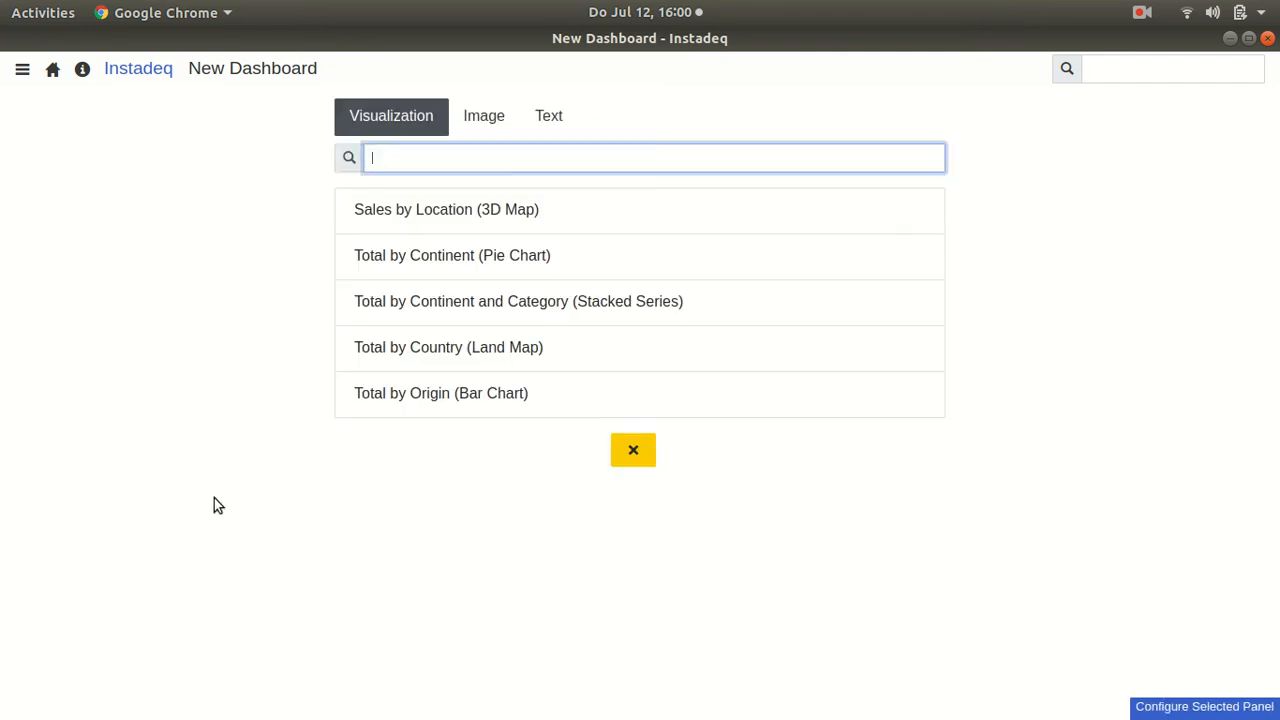
{"action": "left_click", "coordinate": [572, 301]}
{"action": "left_click", "coordinate": [688, 552]}
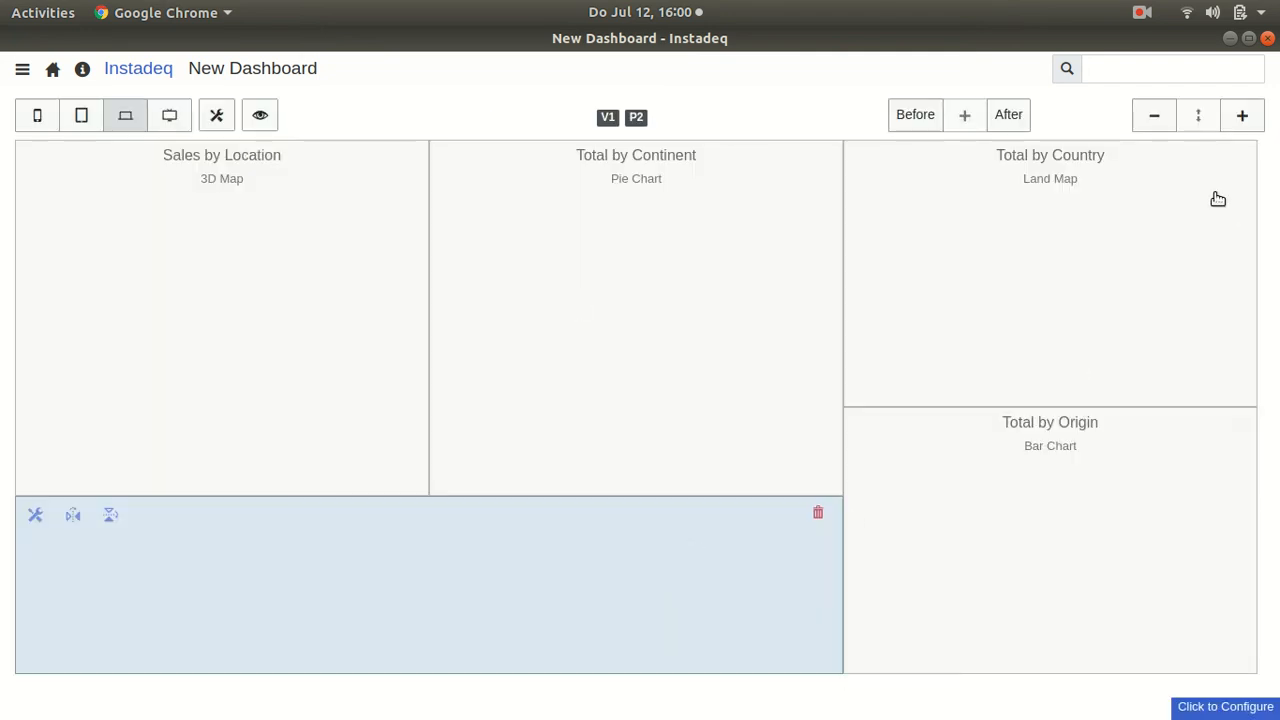
{"action": "left_click", "coordinate": [1239, 120]}
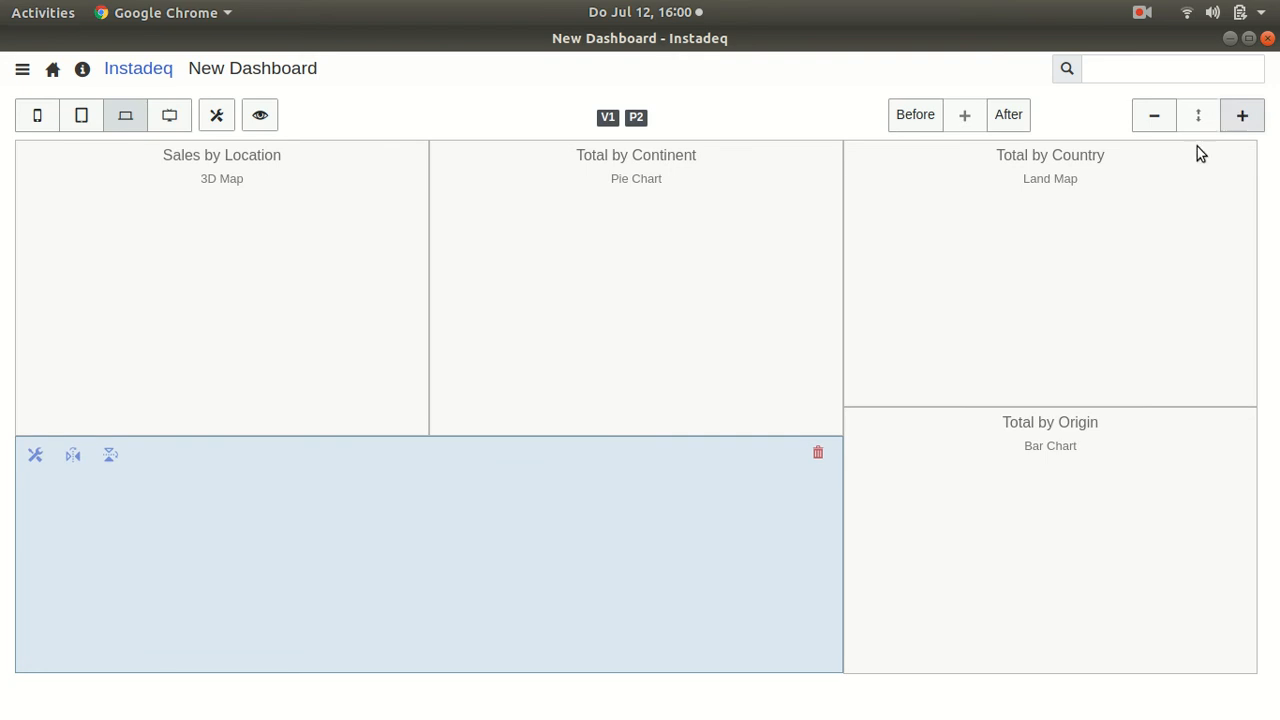
Preview the dashboard with its live visualizations and rename it as Sales Dashboard.
{"action": "left_click", "coordinate": [262, 122]}
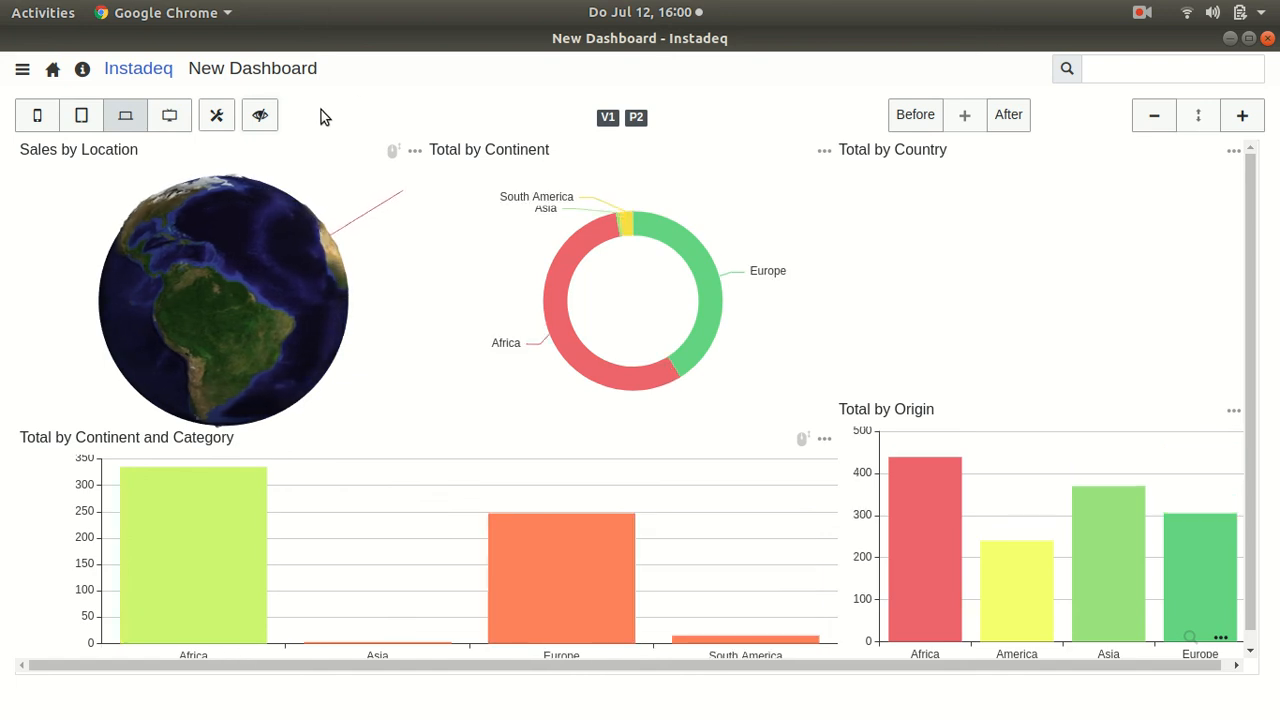
{"action": "double_click", "coordinate": [266, 70]}
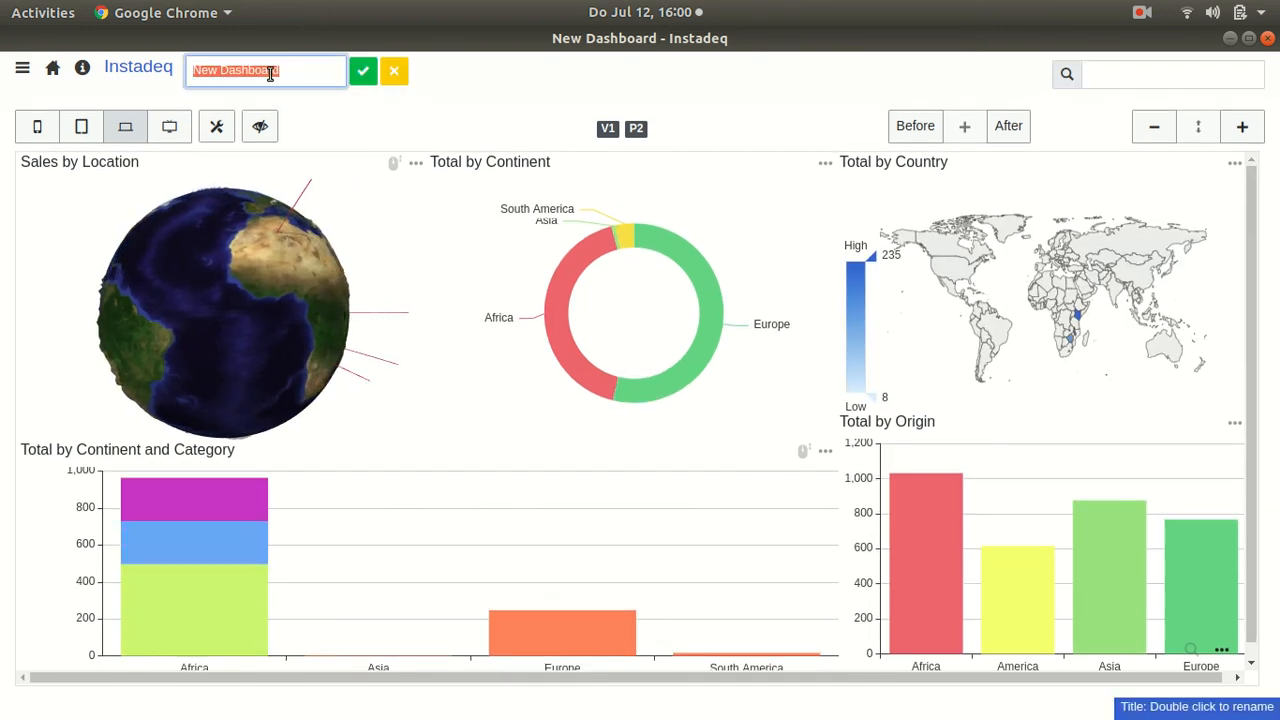
{"action": "type", "text": "Sales Dashboard"}
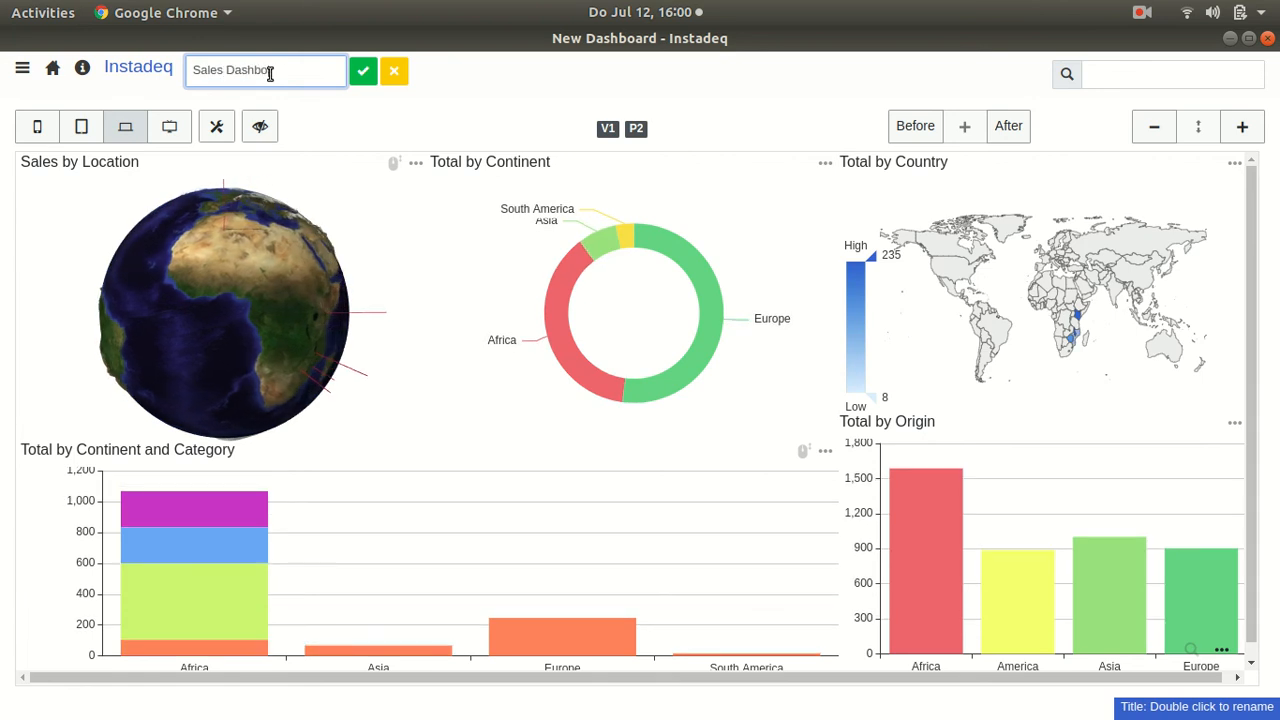
{"action": "key", "text": "Return"}
{"action": "left_click", "coordinate": [260, 114]}
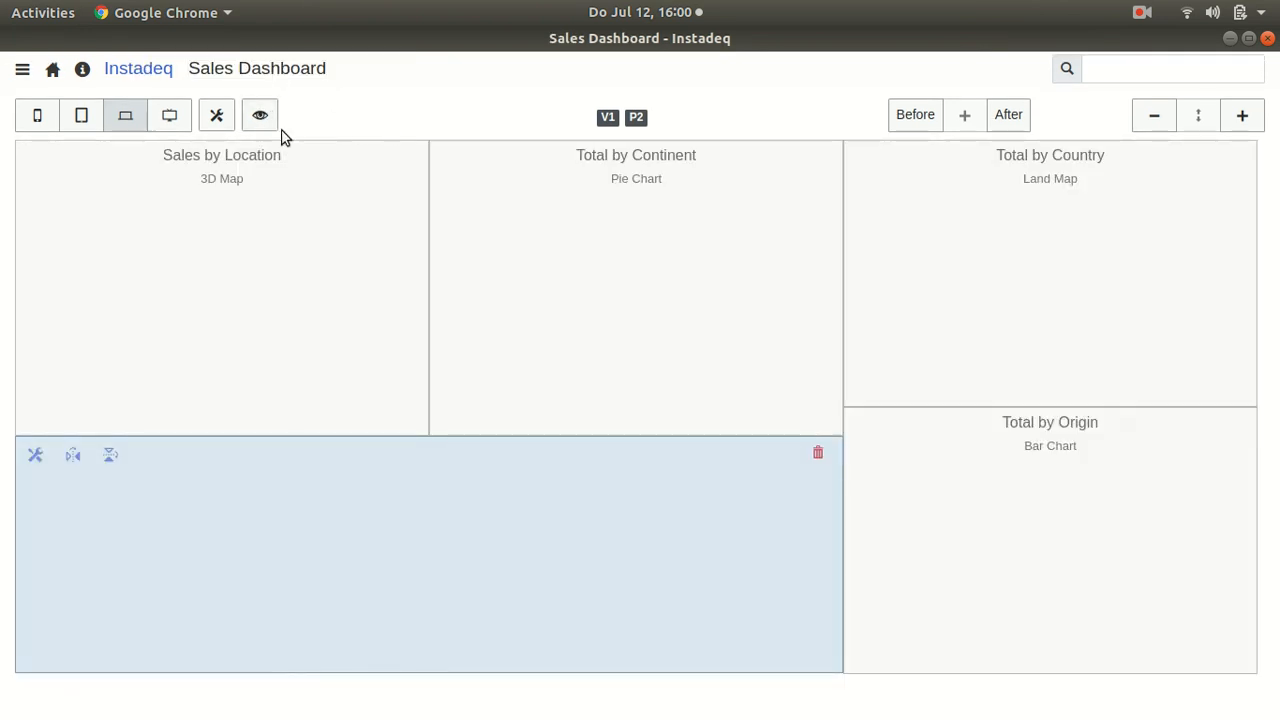
Open the sharing setup for the Sales Dashboard.
{"action": "left_click", "coordinate": [218, 120]}
{"action": "left_click", "coordinate": [580, 542]}
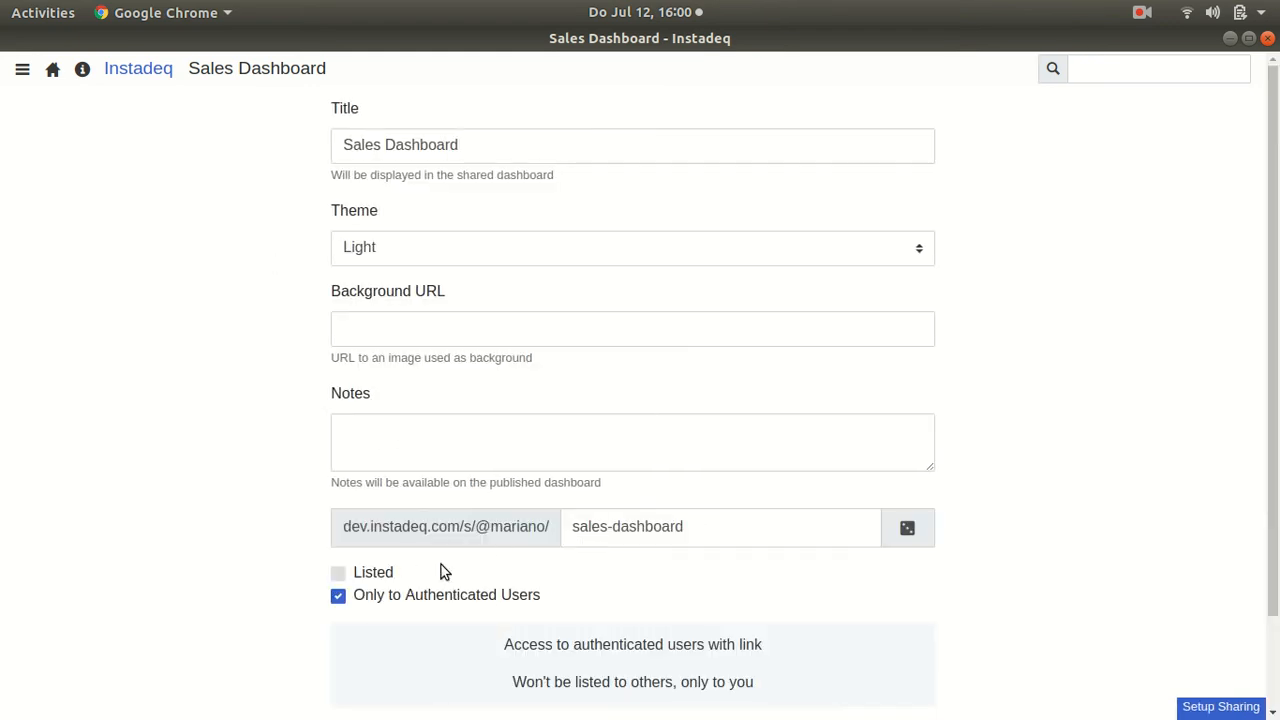
{"action": "scroll", "coordinate": [440, 576], "scroll_direction": "down", "scroll_amount": 2}
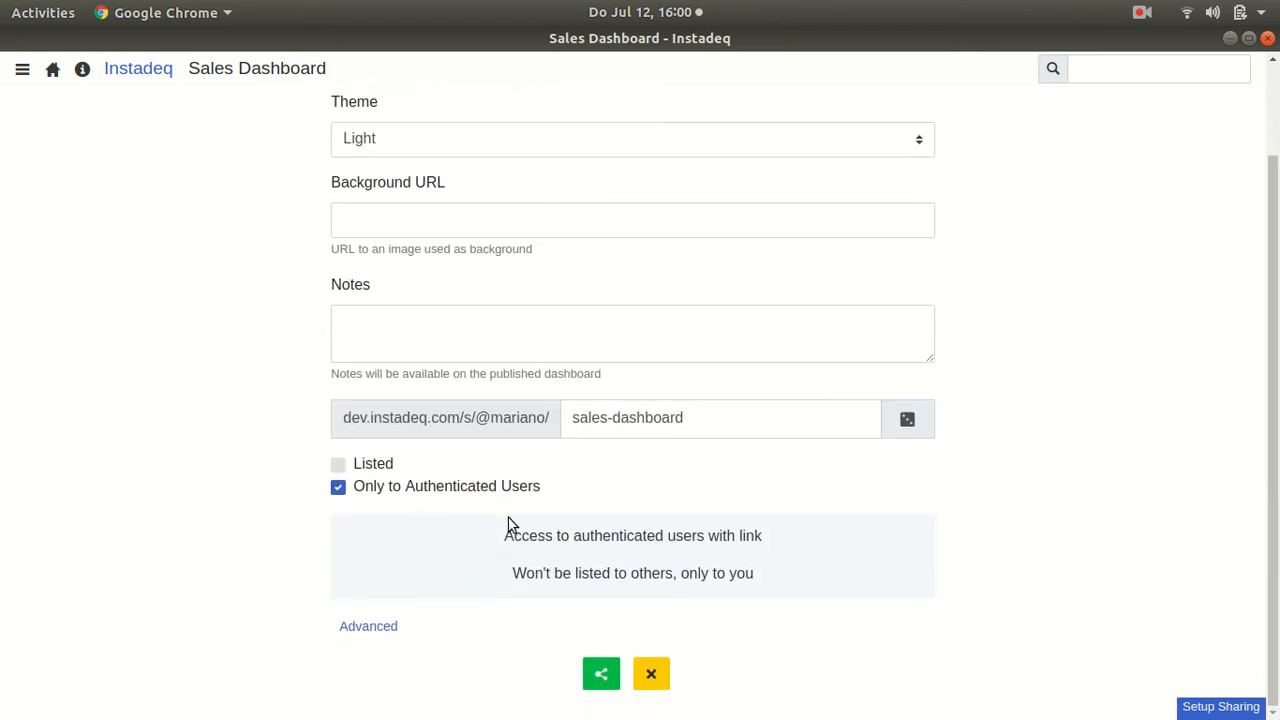
Try out the Listed, Only to Authenticated Users and Password Protected access options, then restore unlisted access for authenticated users only.
{"action": "left_click", "coordinate": [389, 464]}
{"action": "left_click", "coordinate": [390, 465]}
{"action": "left_click", "coordinate": [384, 489]}
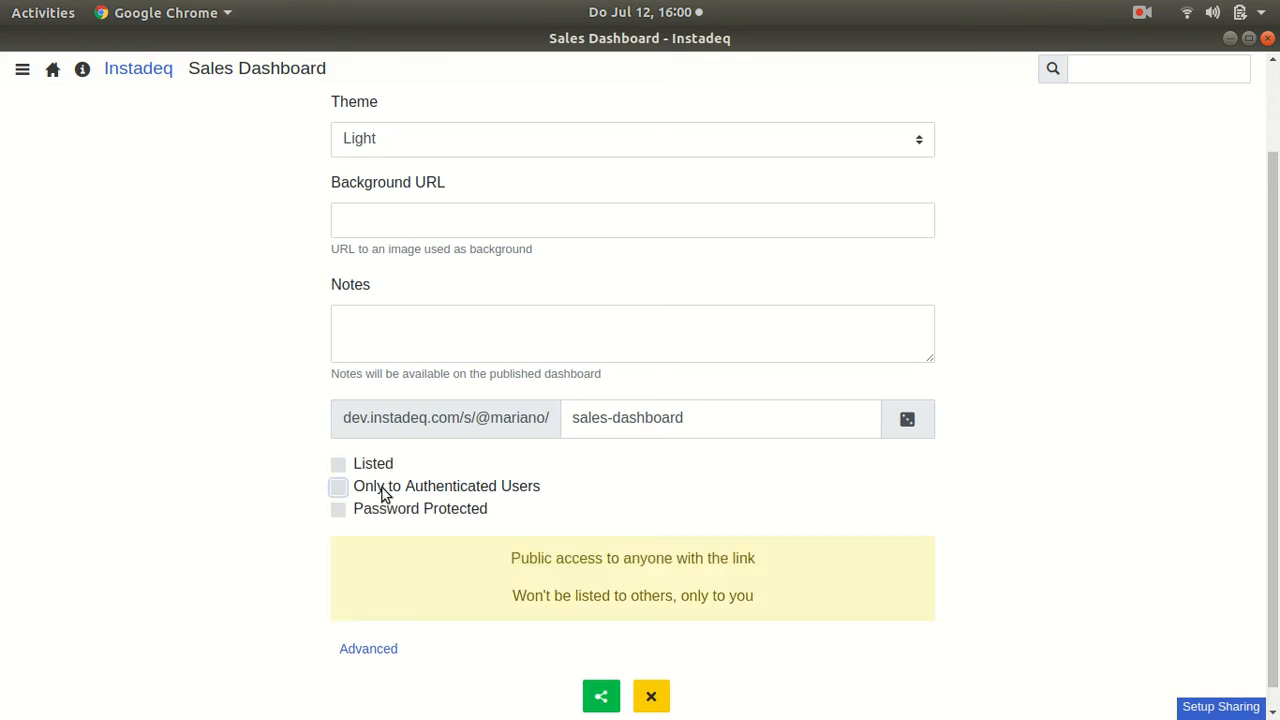
{"action": "left_click", "coordinate": [388, 510]}
{"action": "left_click", "coordinate": [390, 492]}
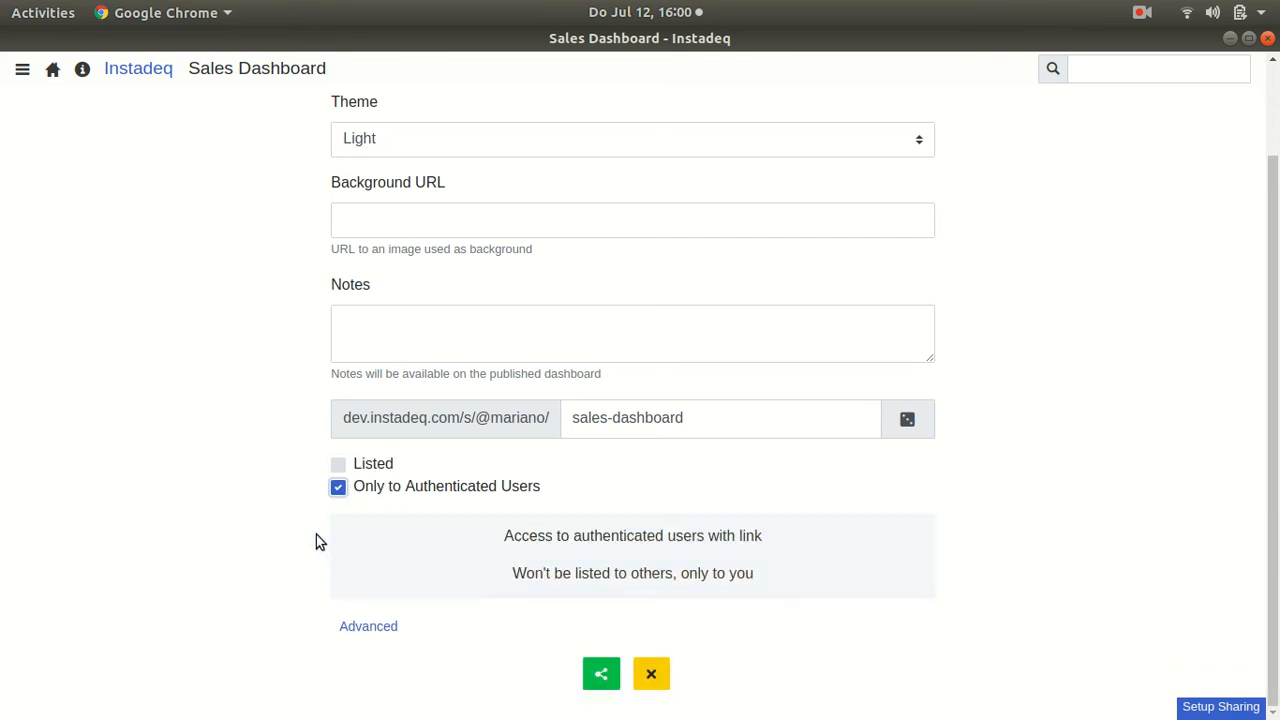
Share the Sales Dashboard unlisted with authenticated users only and view its published page before returning to the home page.
{"action": "left_click", "coordinate": [601, 675]}
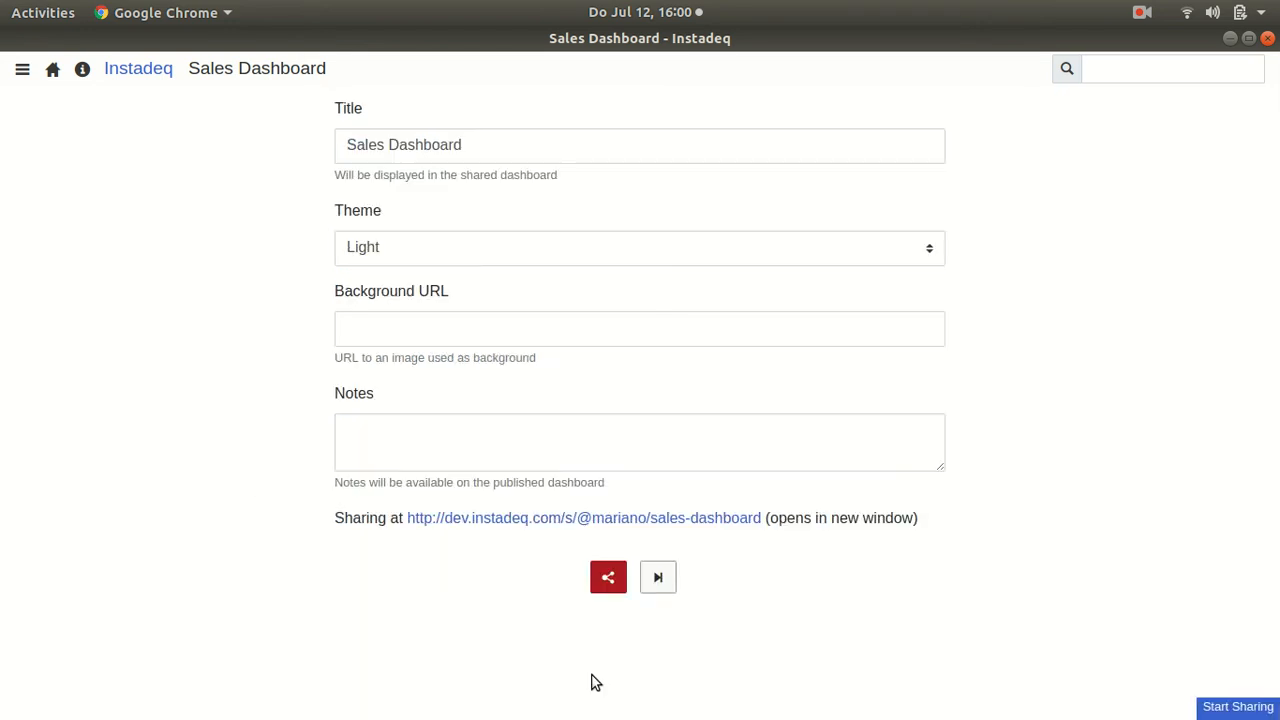
{"action": "left_click", "coordinate": [594, 522]}
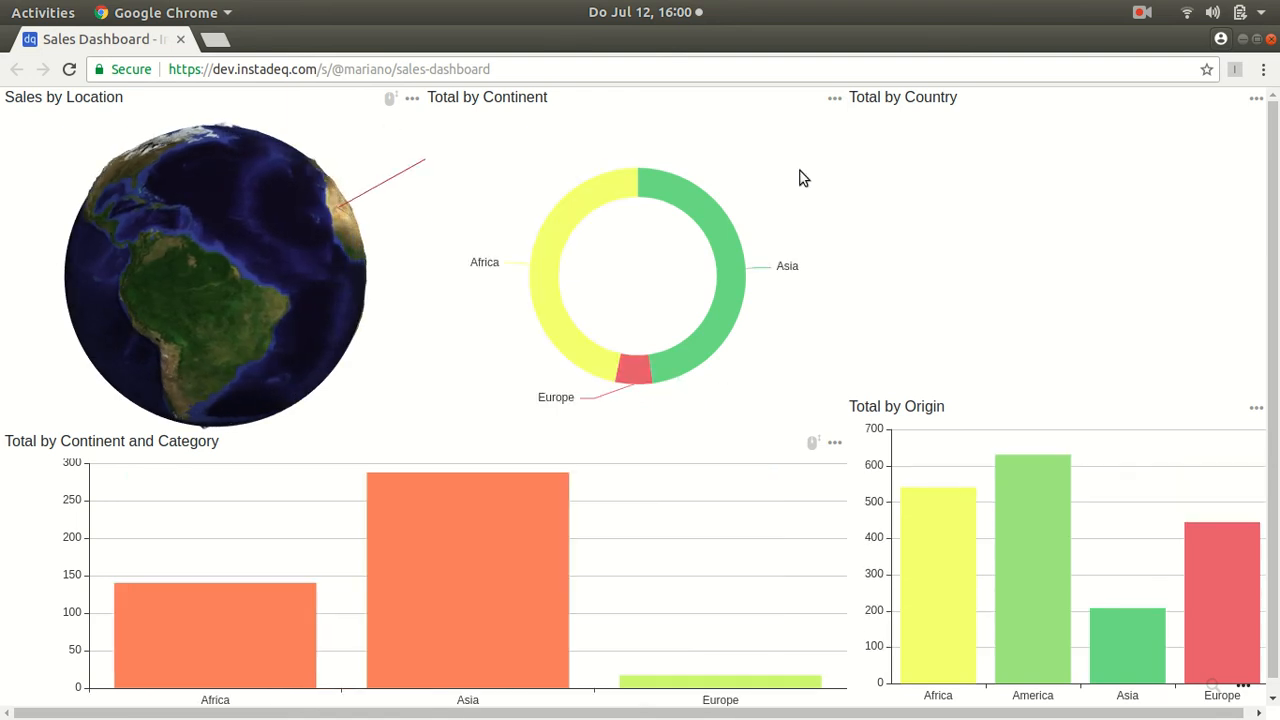
{"action": "left_click", "coordinate": [181, 40]}
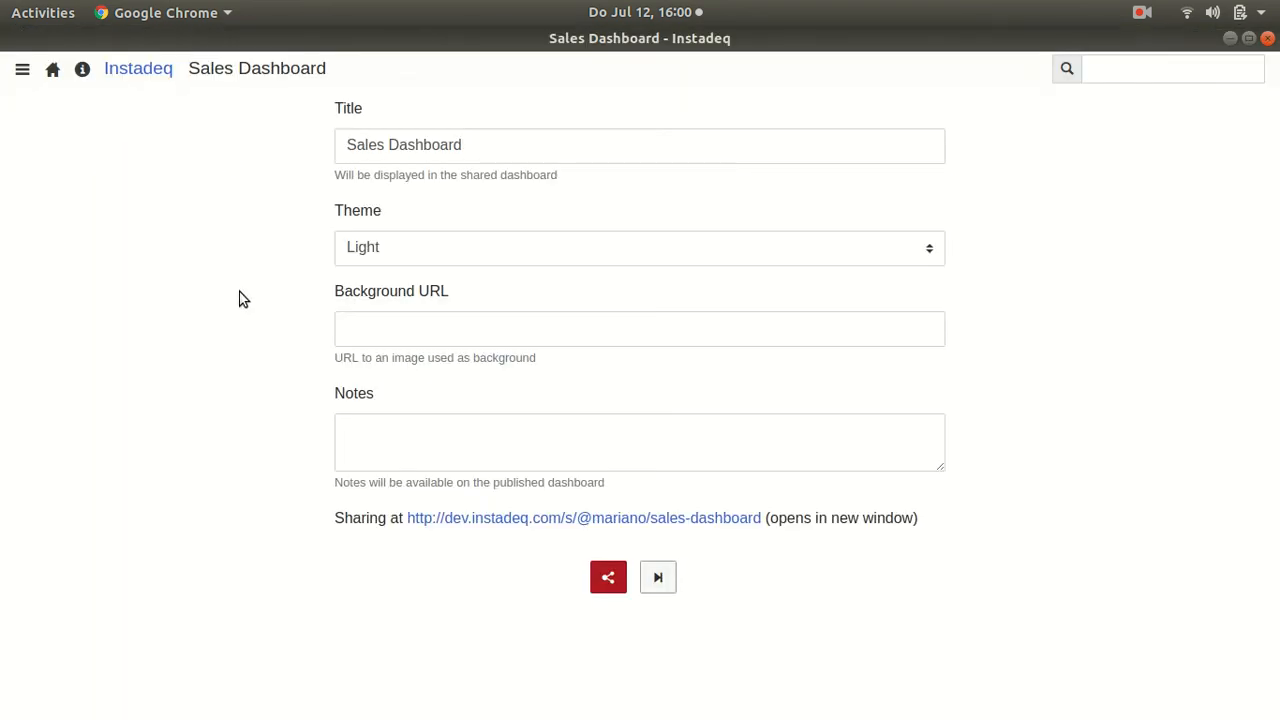
{"action": "left_click", "coordinate": [55, 72]}
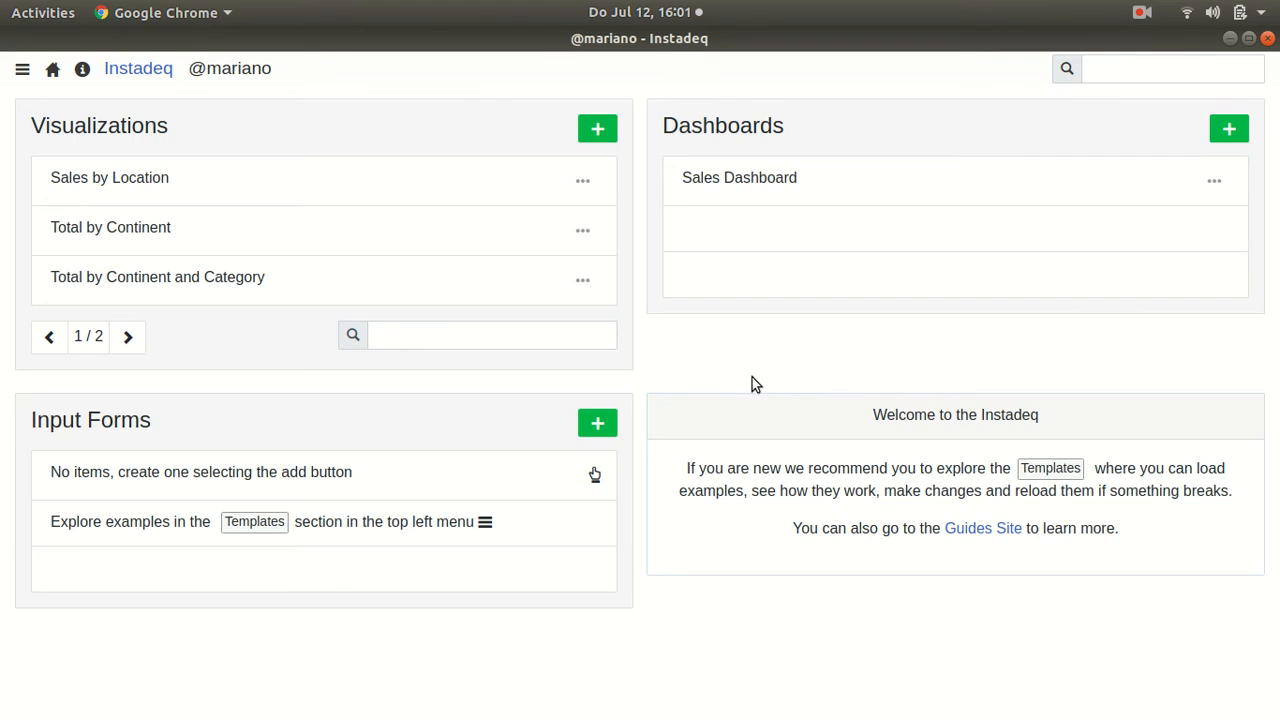
{"action": "left_click", "coordinate": [1142, 13]}
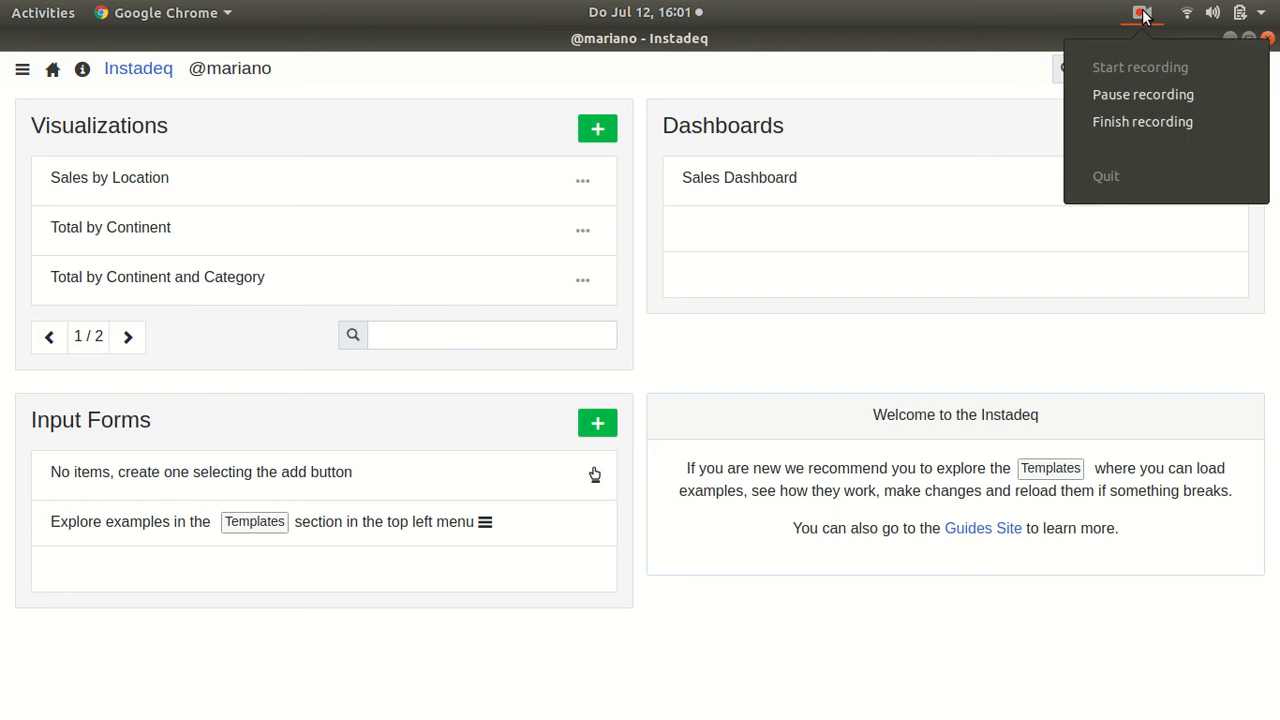